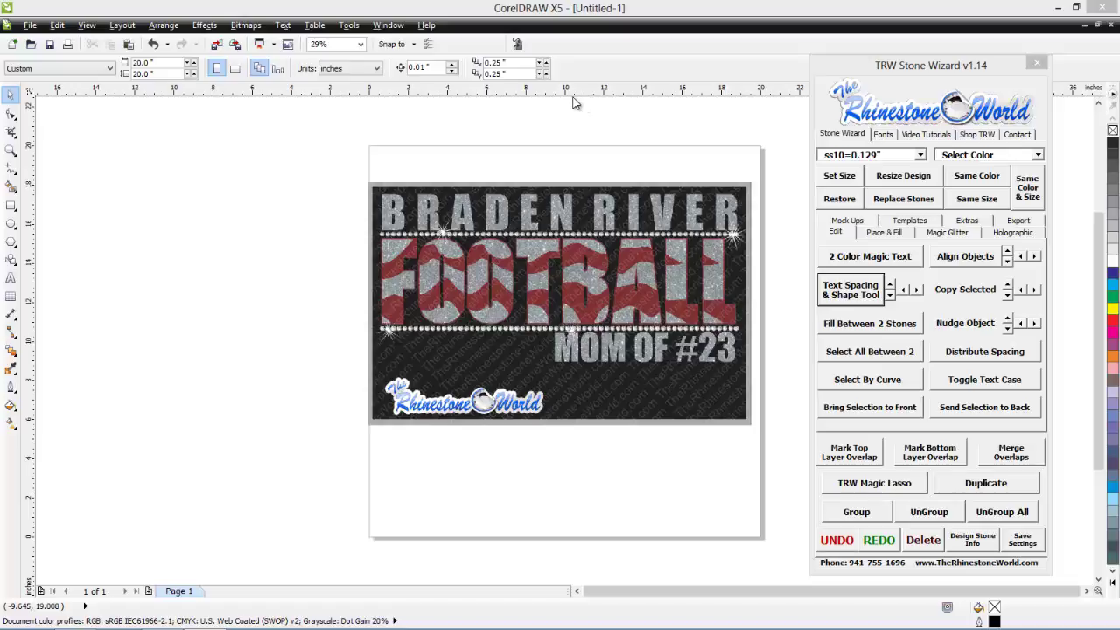
# Move the sample image off the left side of the page and add the artistic text BRADEN RIVER on the page
pyautogui.click(560, 133)
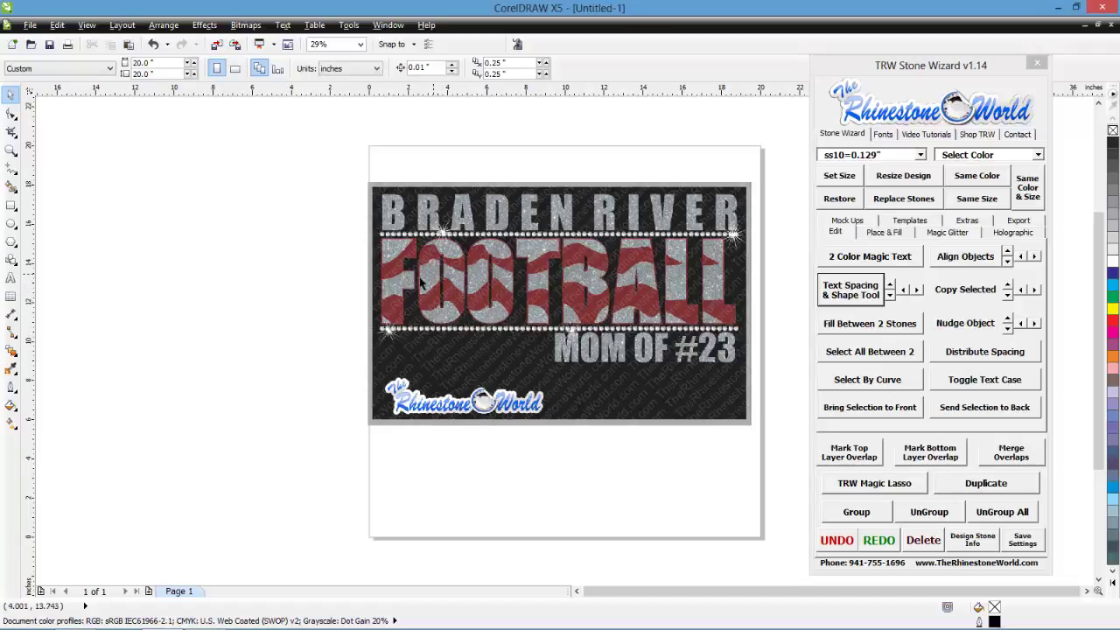
pyautogui.moveTo(615, 289); pyautogui.dragTo(289, 280)
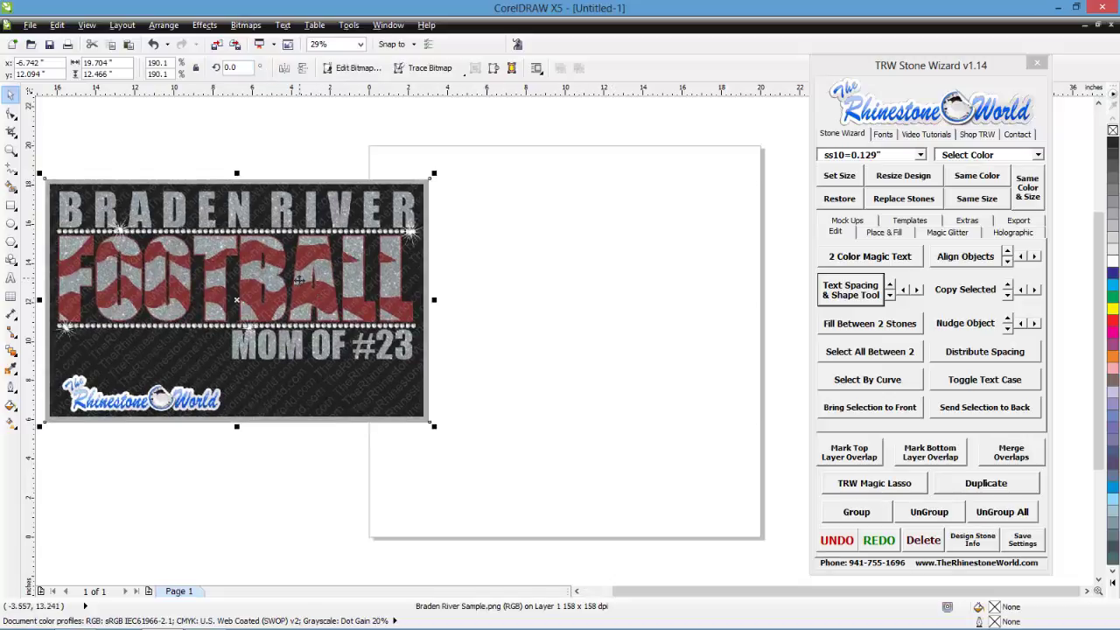
pyautogui.click(11, 277)
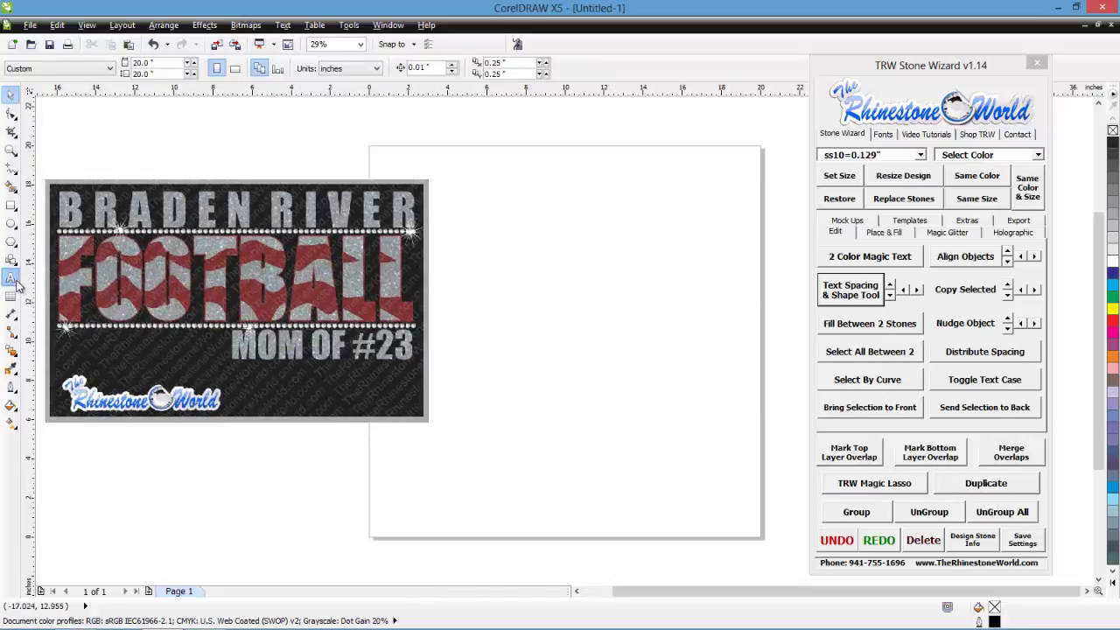
pyautogui.click(525, 240)
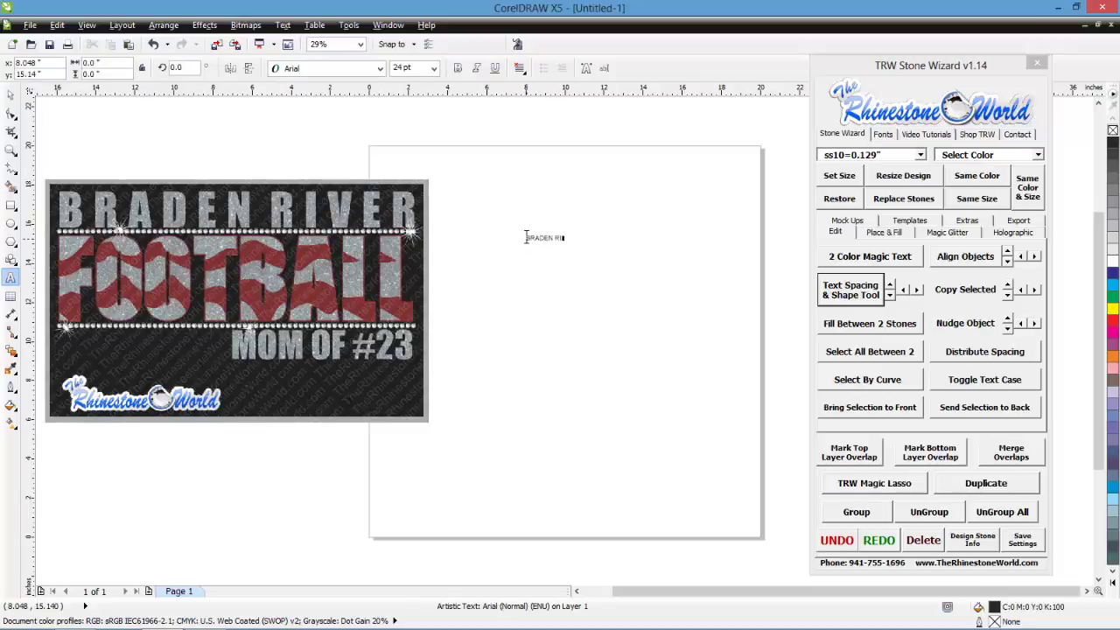
pyautogui.press('Escape')
pyautogui.click(11, 95)
pyautogui.click(595, 287)
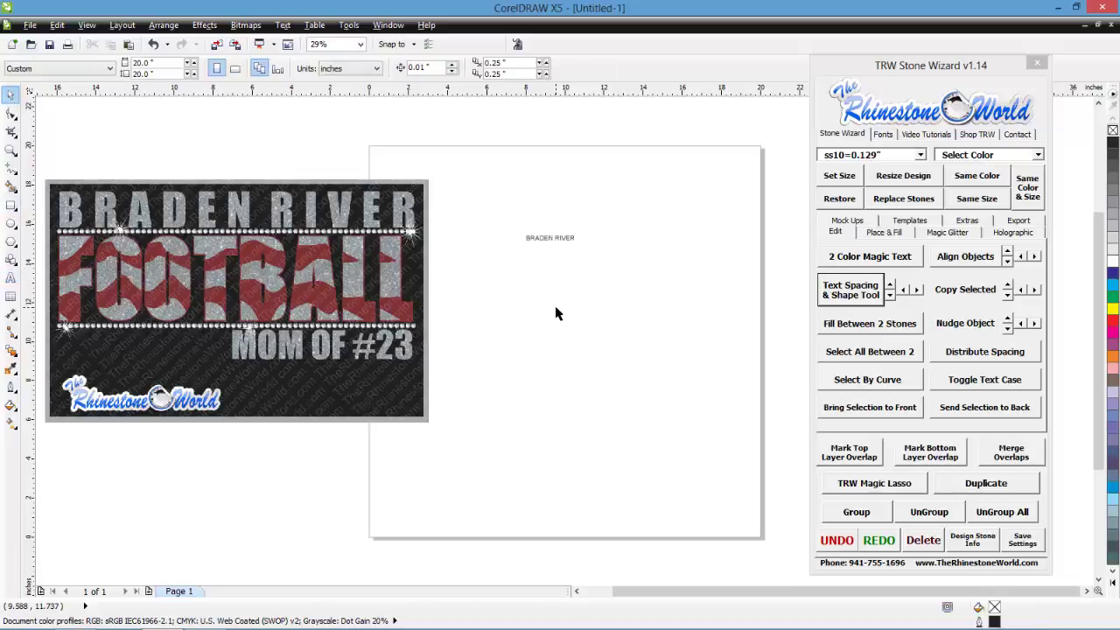
pyautogui.click(11, 206)
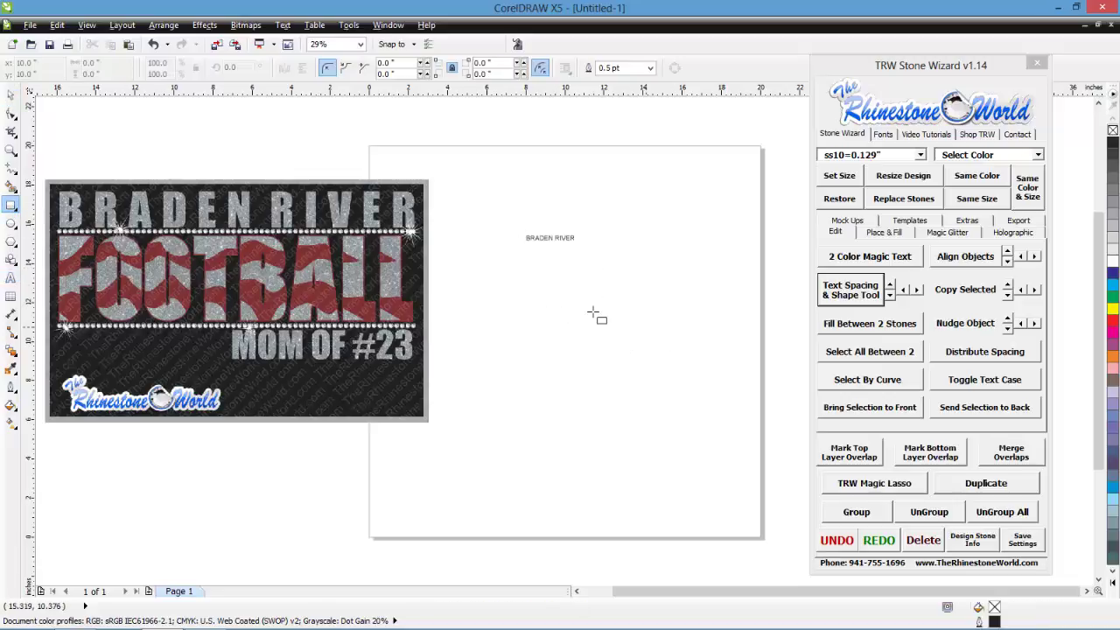
pyautogui.press('space')
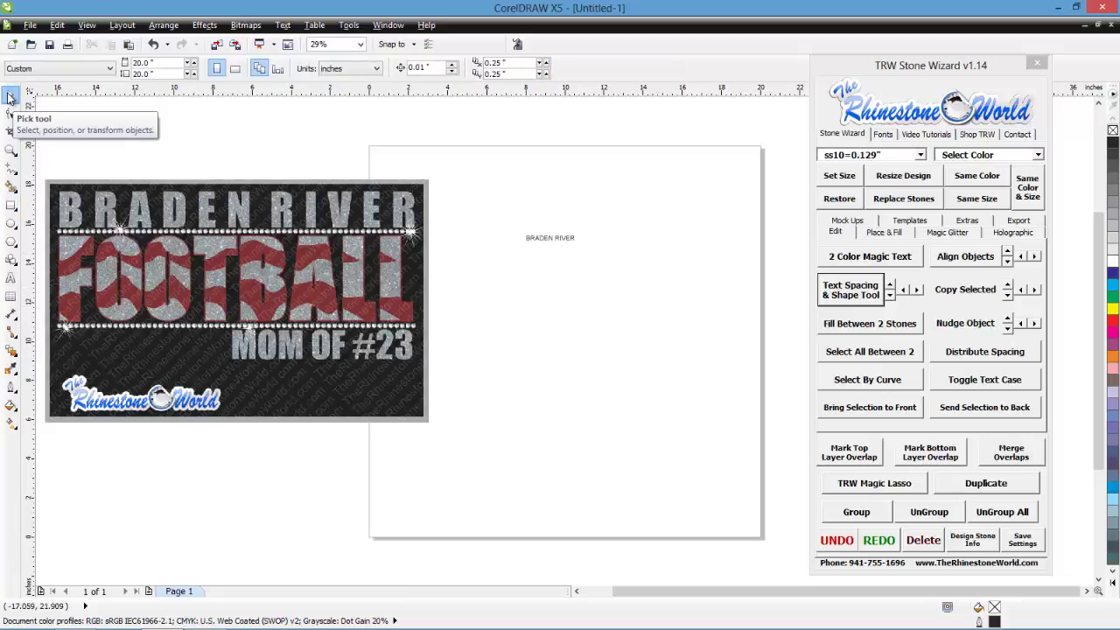
pyautogui.click(562, 243)
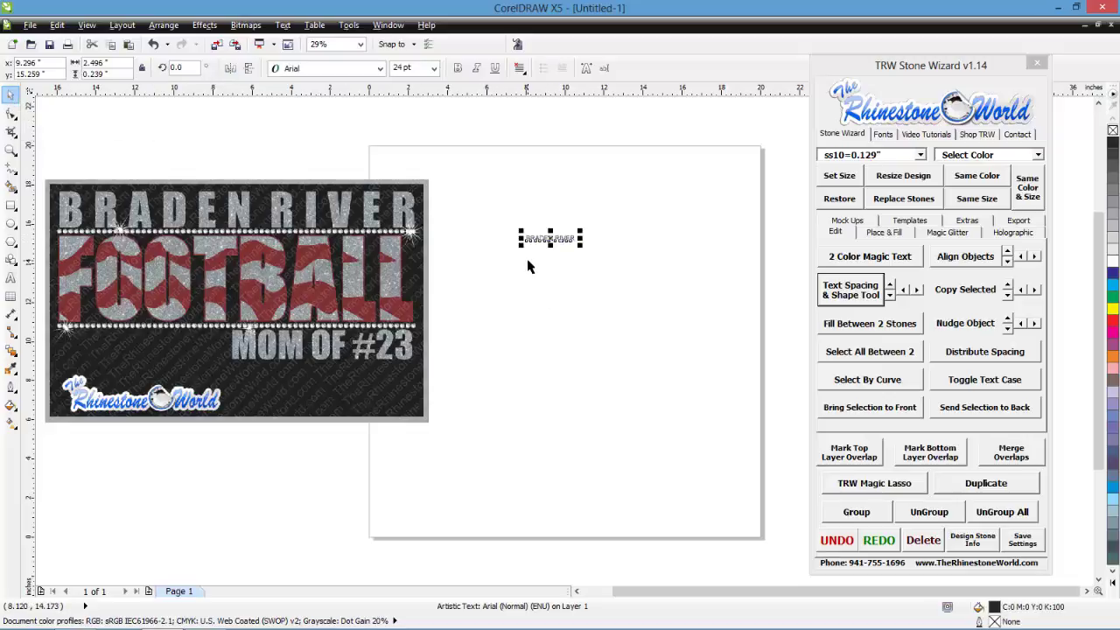
pyautogui.press('space')
pyautogui.press('space')
# Draw two test ellipses below the BRADEN RIVER text, about 2.2 in and 1.6 in wide, shift them together and delete them
pyautogui.click(11, 224)
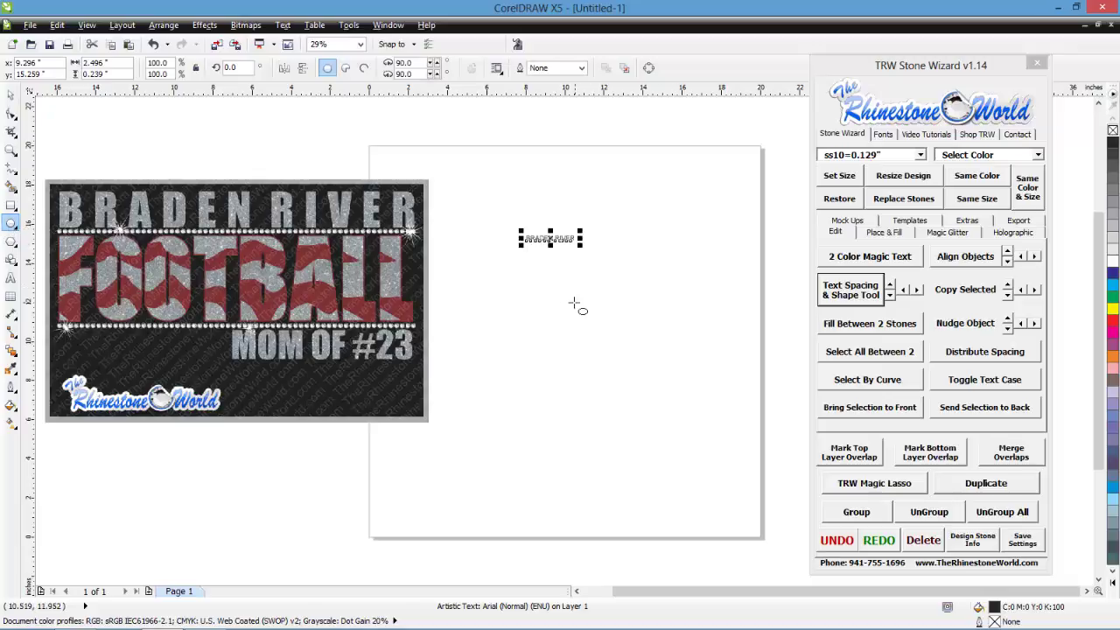
pyautogui.moveTo(550, 304); pyautogui.dragTo(598, 346)
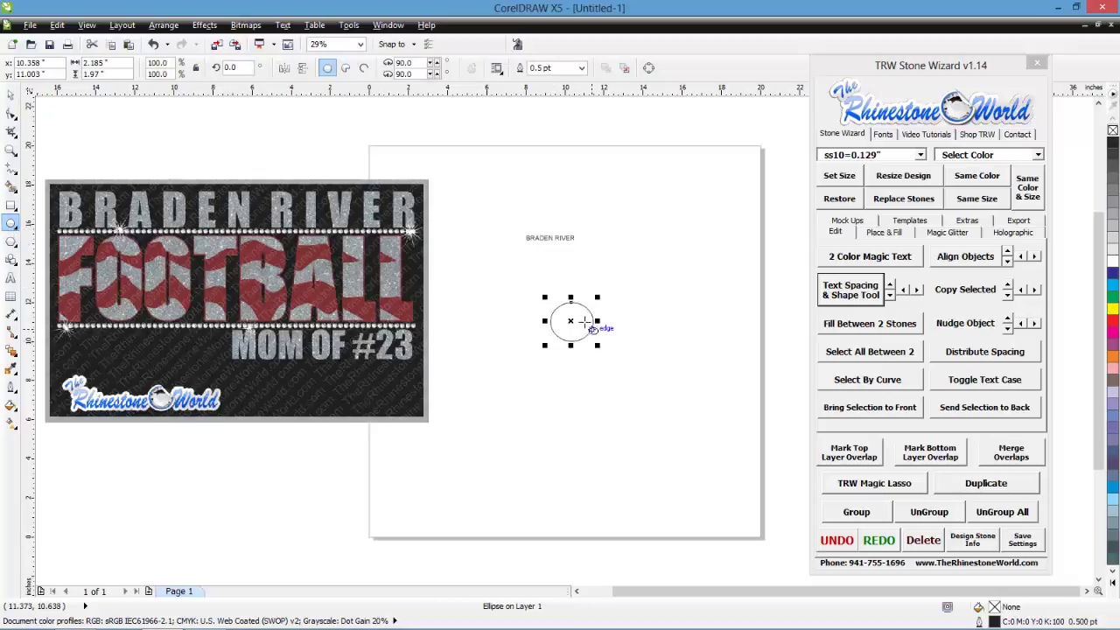
pyautogui.press('space')
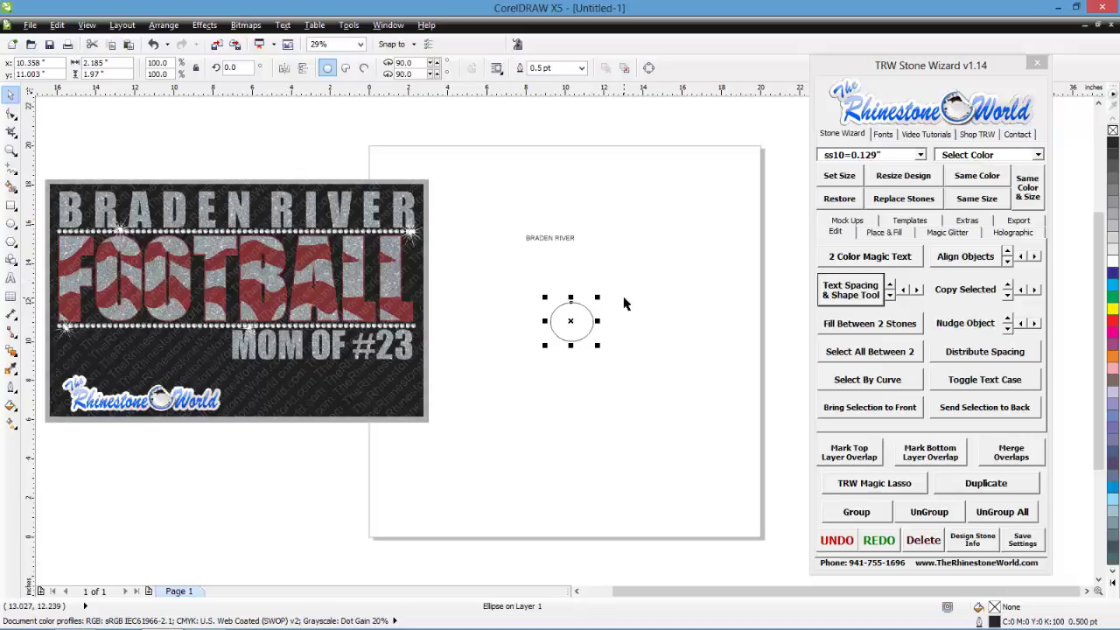
pyautogui.press('space')
pyautogui.moveTo(617, 280); pyautogui.dragTo(661, 323)
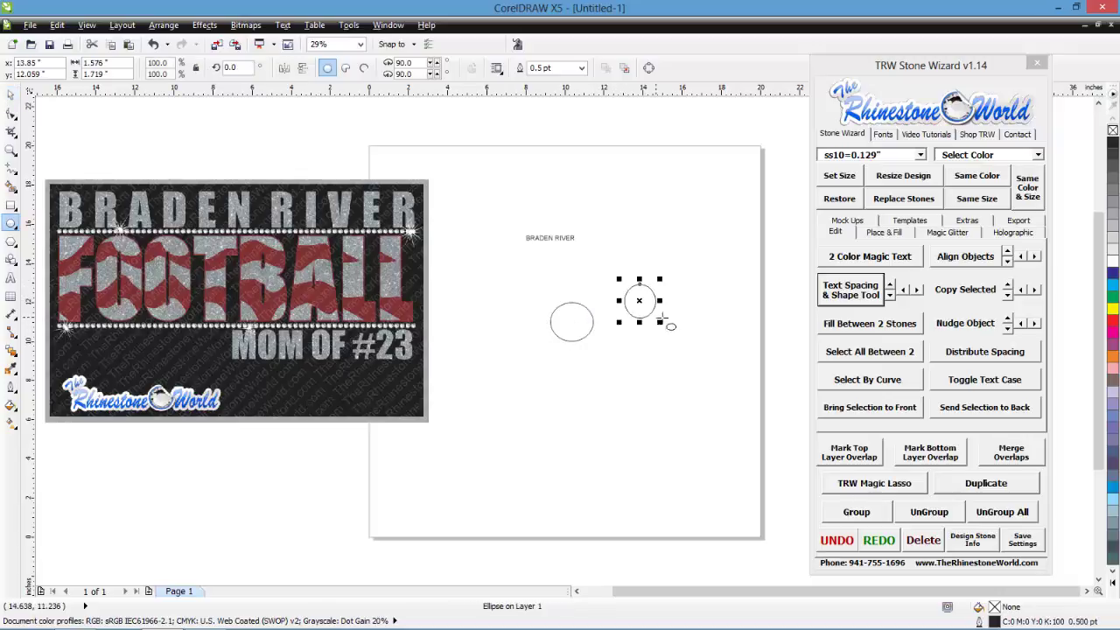
pyautogui.press('space')
pyautogui.moveTo(684, 273); pyautogui.dragTo(493, 403)
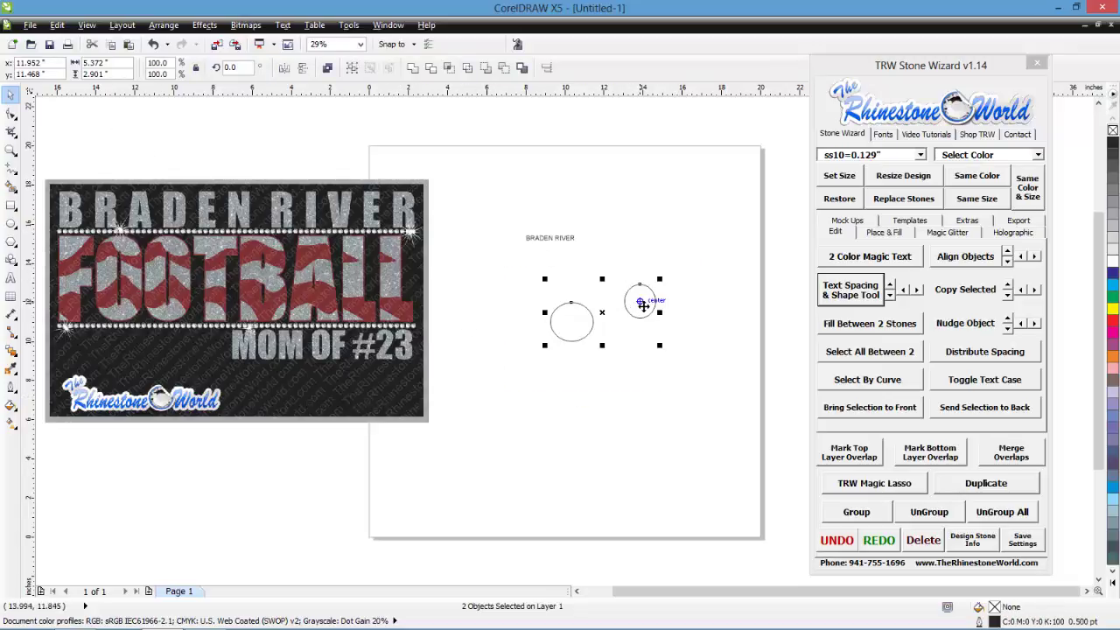
pyautogui.moveTo(643, 312); pyautogui.dragTo(631, 329)
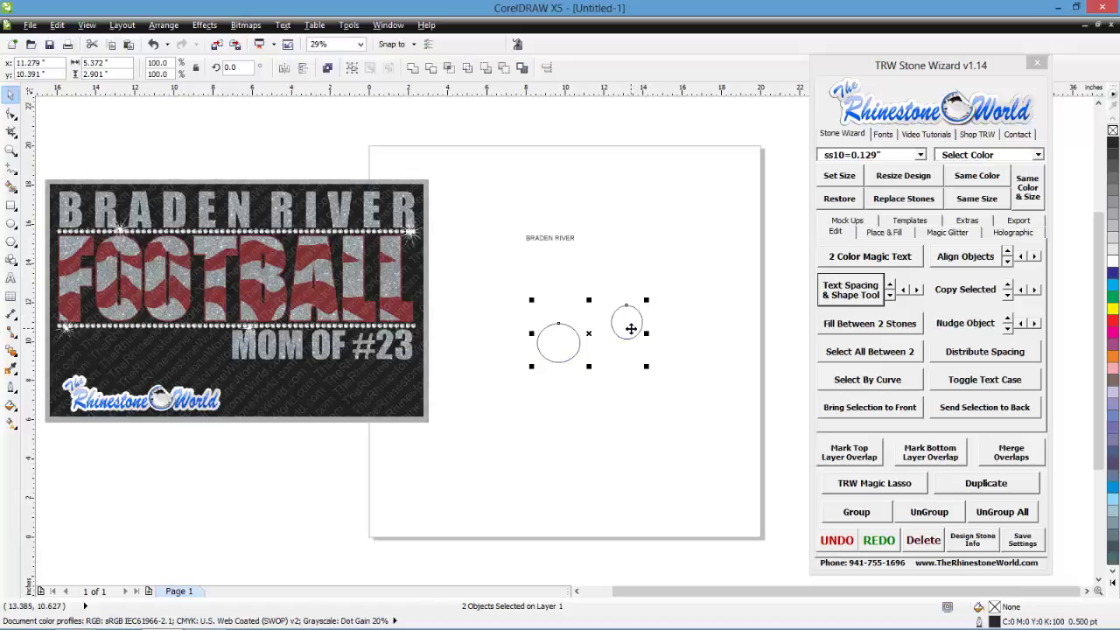
pyautogui.press('Delete')
# Set the BRADEN RIVER text to the Impact font and enlarge it to about 11.4 in wide
pyautogui.scroll(3, 561, 240)
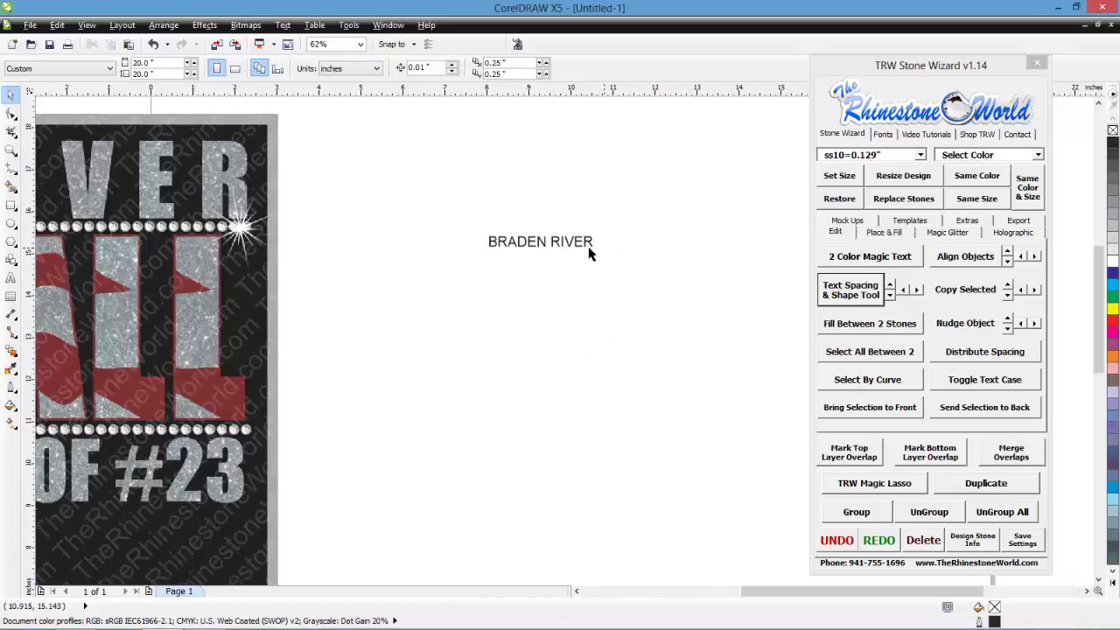
pyautogui.click(588, 246)
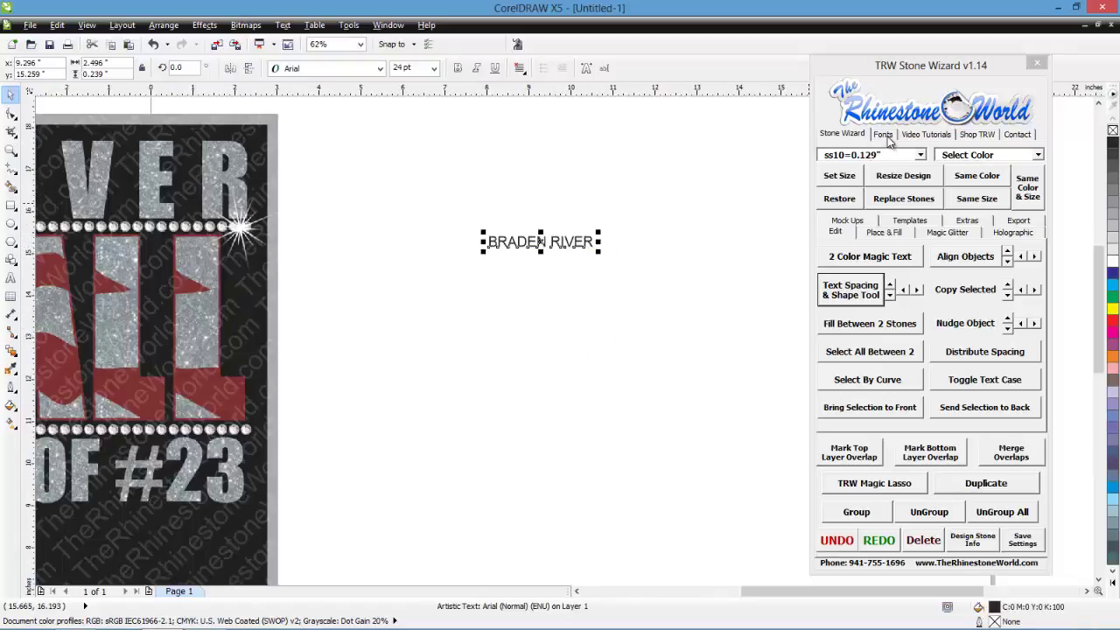
pyautogui.click(884, 135)
pyautogui.doubleClick(850, 344)
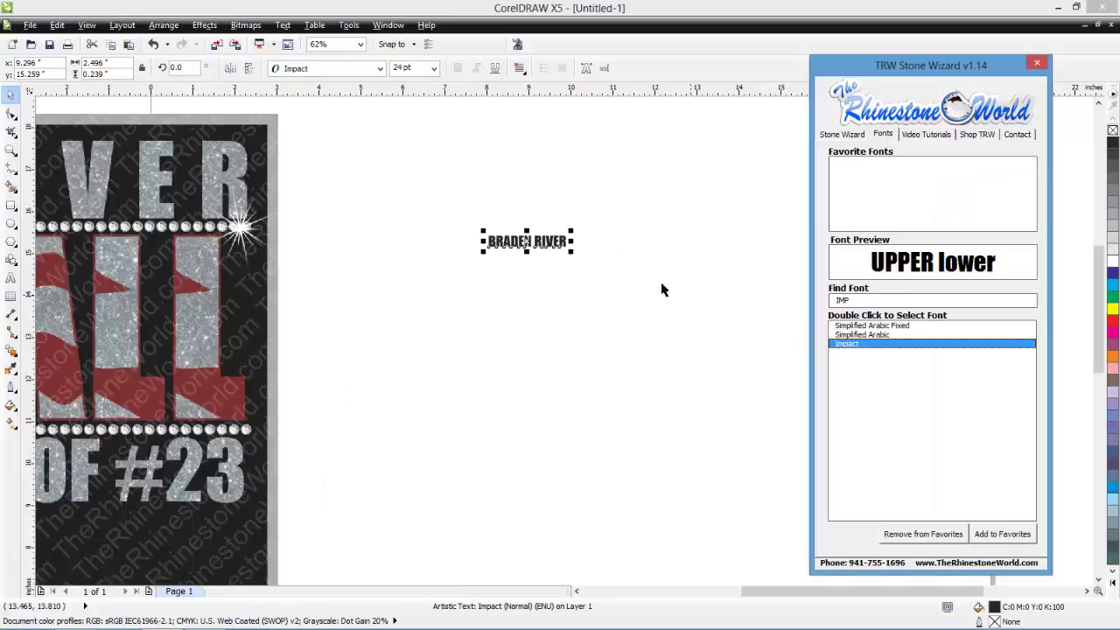
pyautogui.moveTo(573, 254); pyautogui.dragTo(792, 368)
pyautogui.scroll(-3, 560, 280)
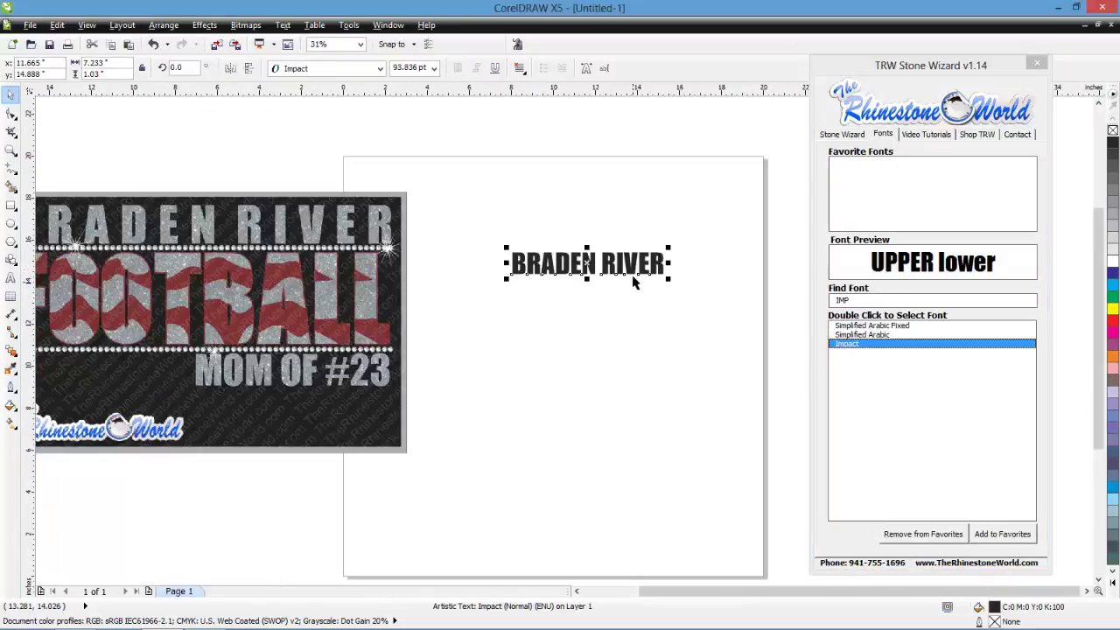
pyautogui.click(579, 273)
# Duplicate the BRADEN RIVER text just below the original and change the copy's wording to FOOTBALL
pyautogui.moveTo(624, 254); pyautogui.dragTo(659, 333)
pyautogui.rightClick(652, 361)
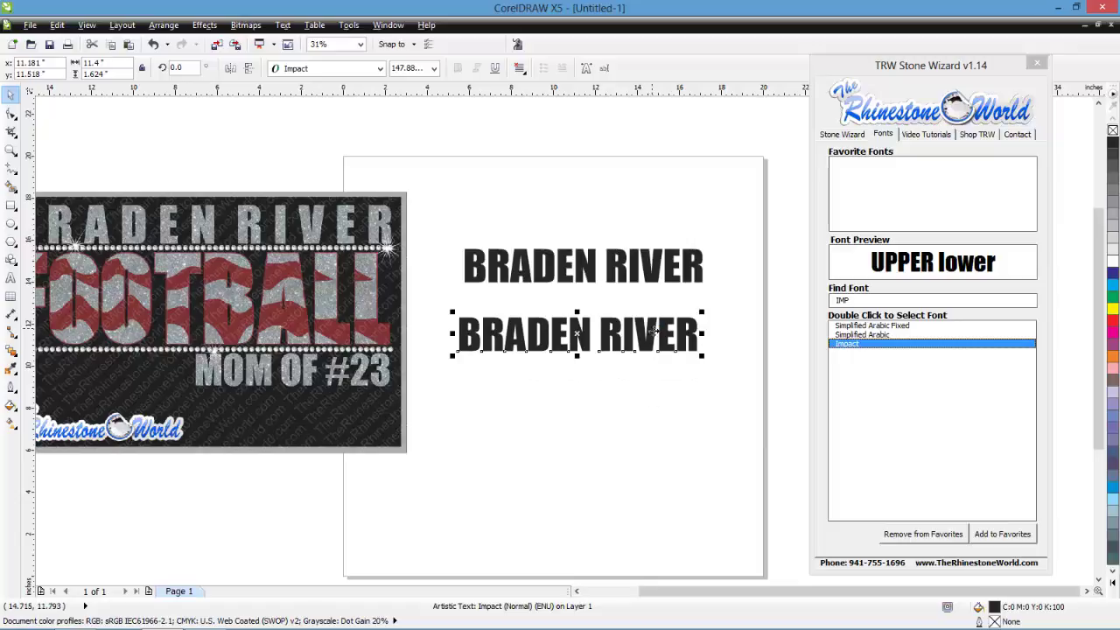
pyautogui.doubleClick(576, 334)
pyautogui.hotkey('ctrl', 'a')
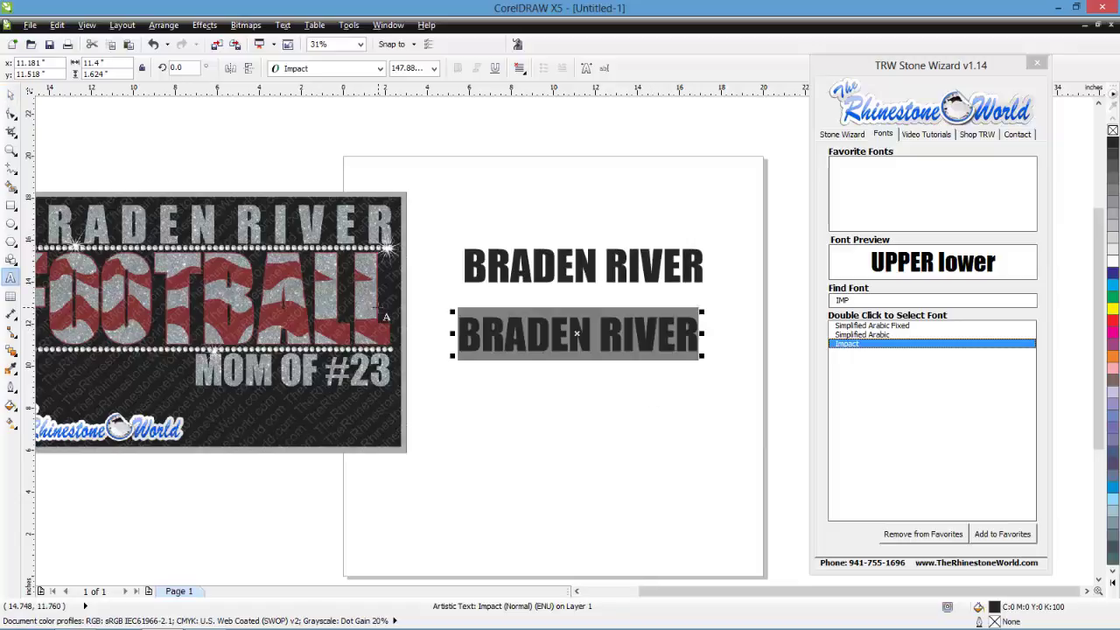
pyautogui.write('FOOTBALL')
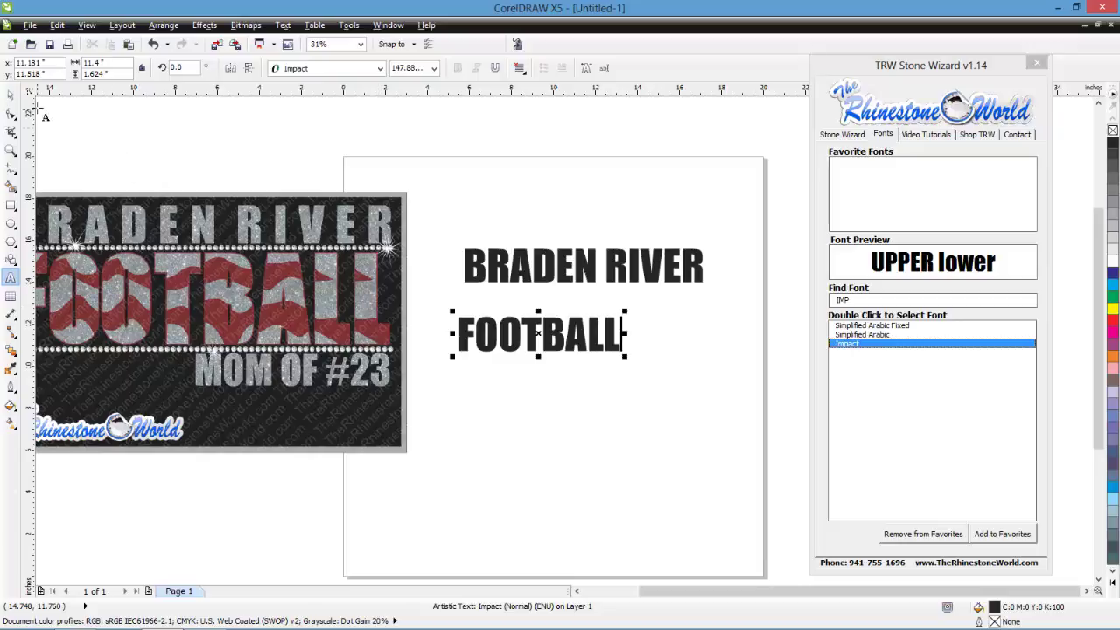
pyautogui.click(10, 95)
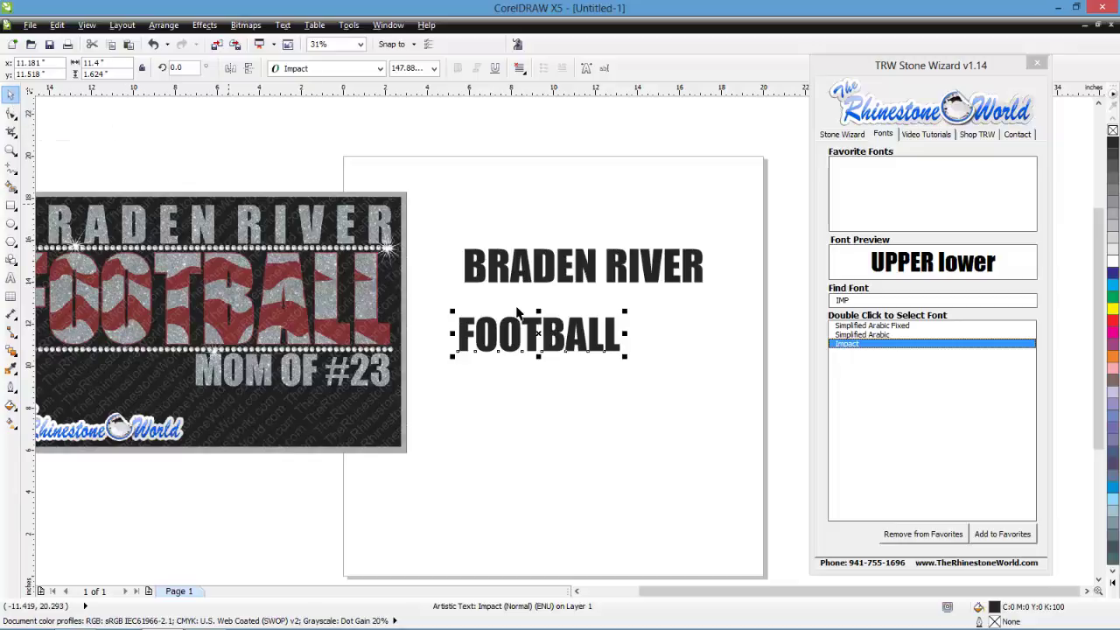
pyautogui.click(657, 430)
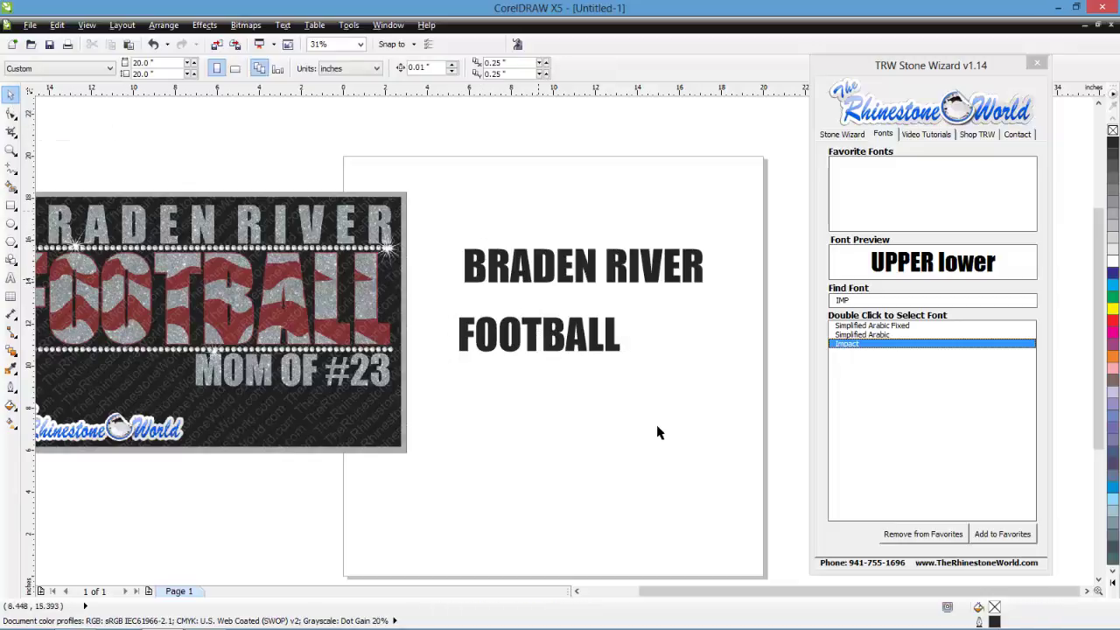
# Move the FOOTBALL text down under the middle of BRADEN RIVER and apply the TRW Zebra BoldHTV NB font
pyautogui.click(600, 343)
pyautogui.moveTo(600, 343); pyautogui.dragTo(652, 361)
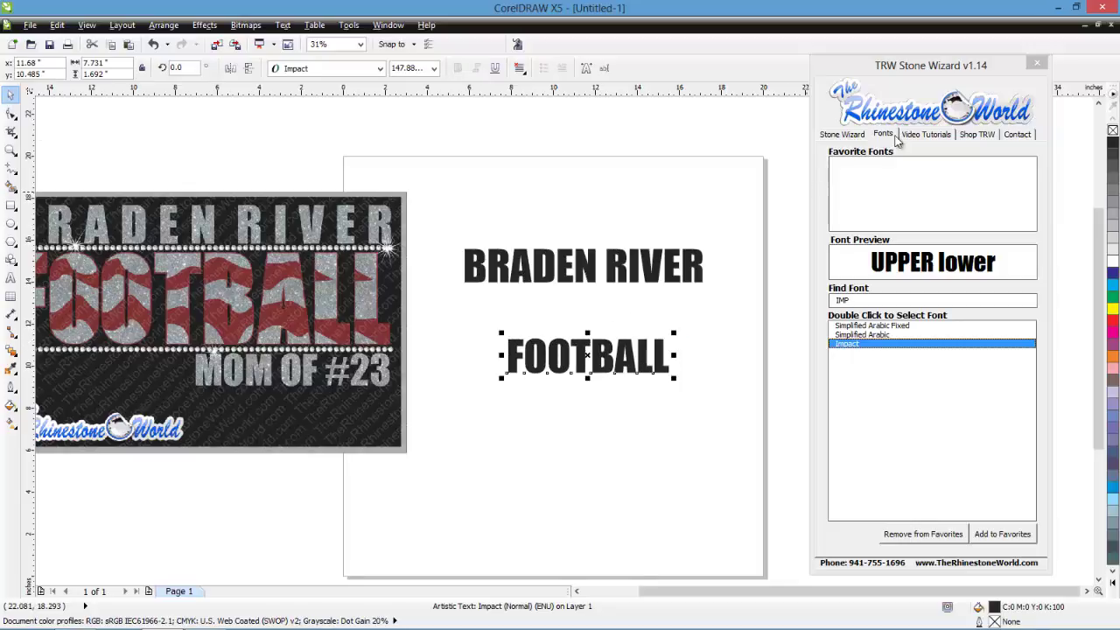
pyautogui.press('BackSpace')
pyautogui.press('BackSpace')
pyautogui.press('BackSpace')
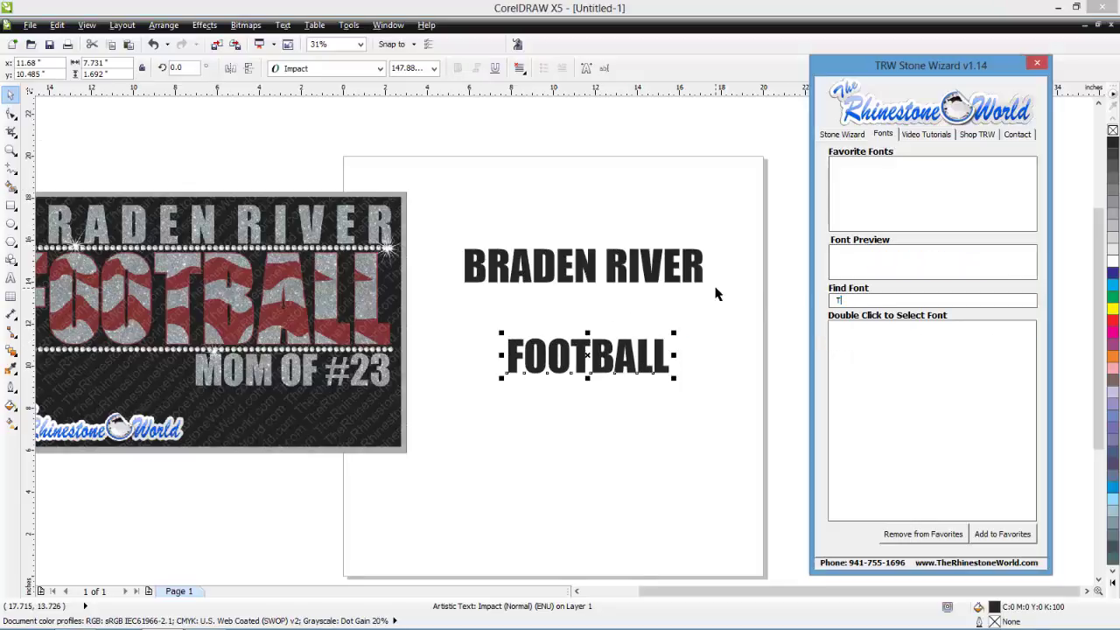
pyautogui.write('TRW ZEB')
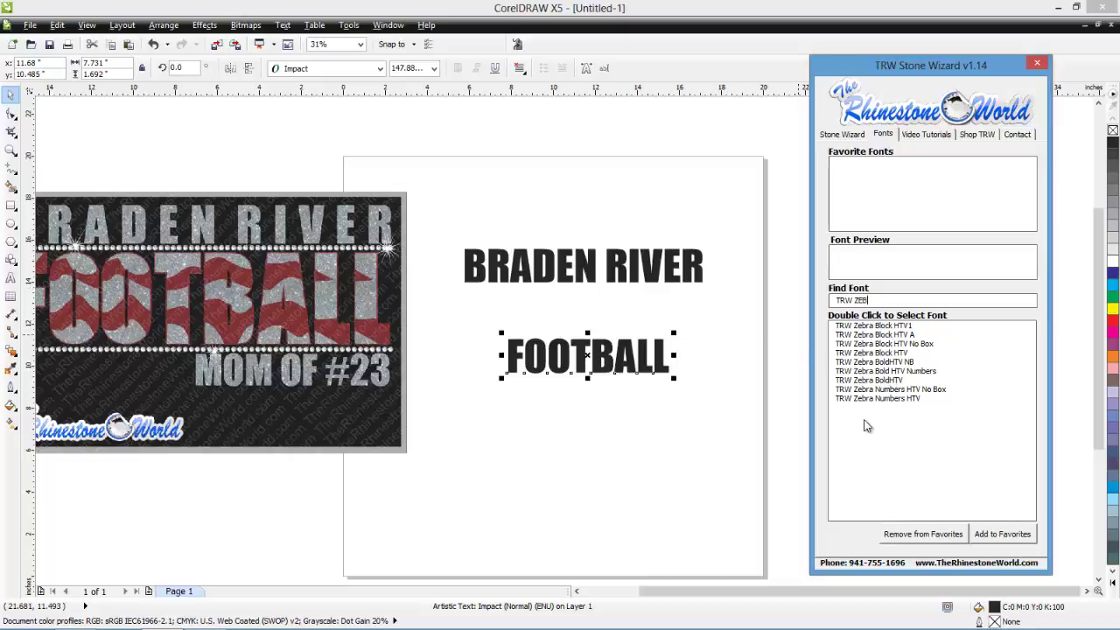
pyautogui.doubleClick(902, 362)
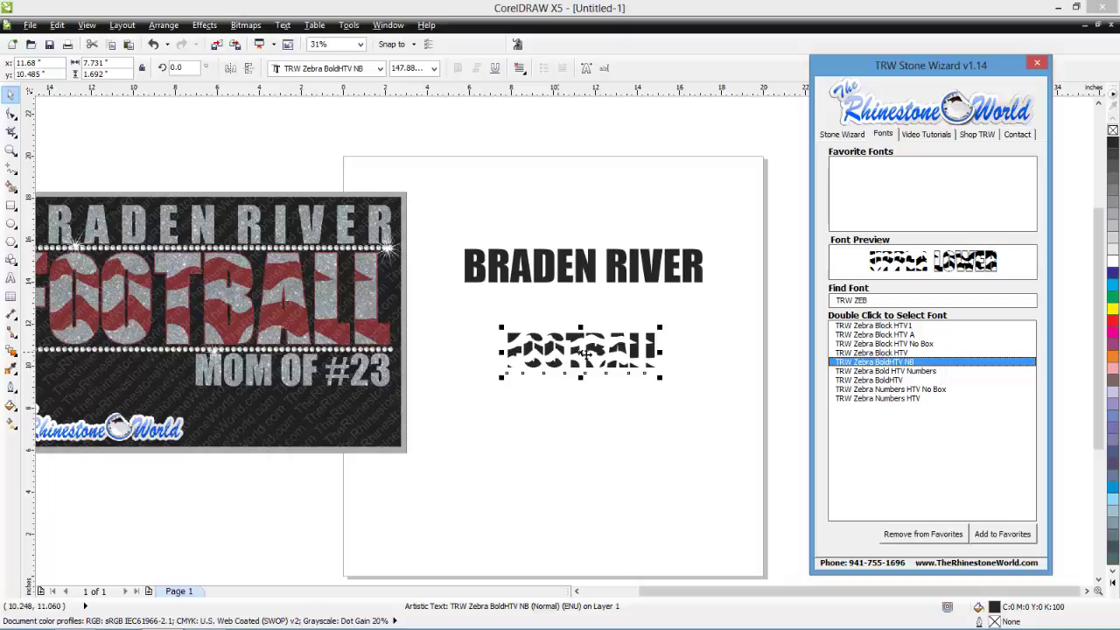
# Enlarge the FOOTBALL text to about 12.3 in wide and apply 2 Color Magic Text to it
pyautogui.moveTo(659, 329); pyautogui.dragTo(710, 343)
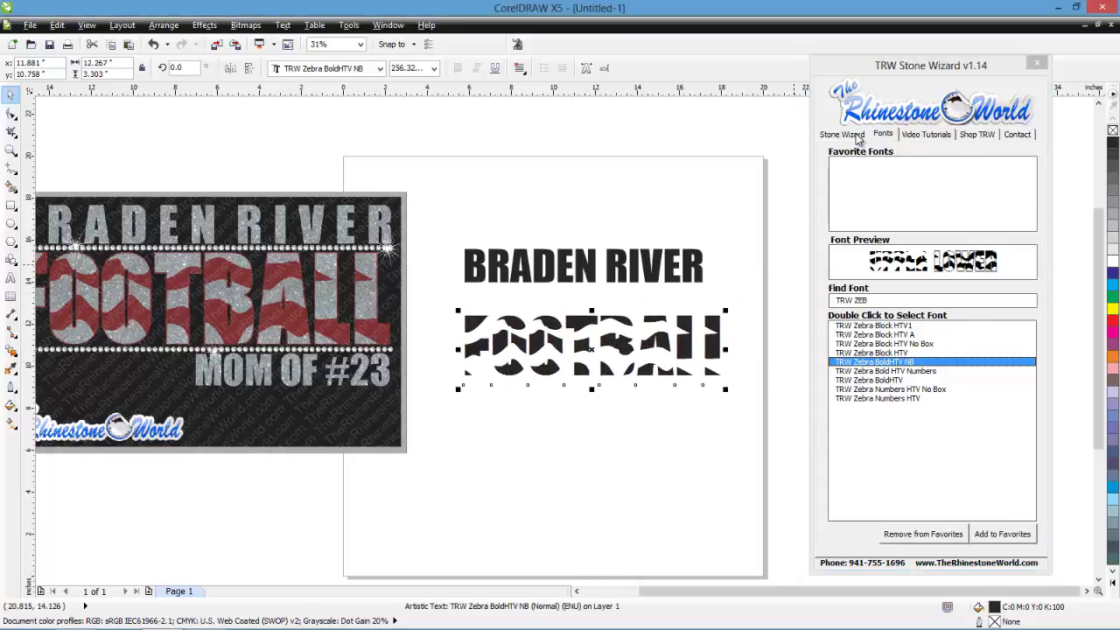
pyautogui.click(857, 137)
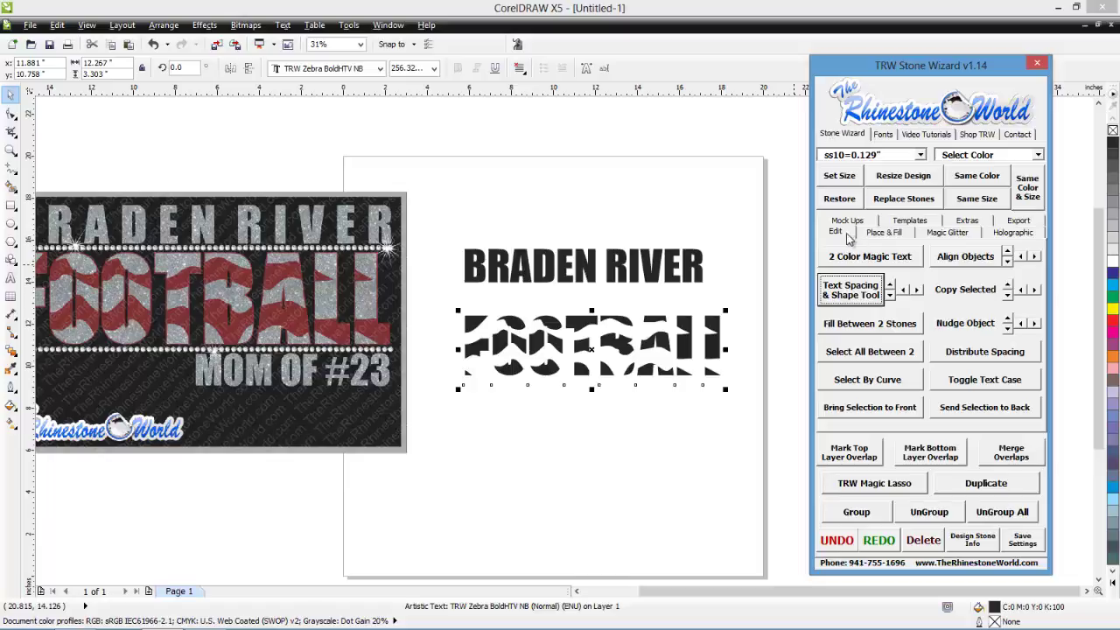
pyautogui.click(867, 260)
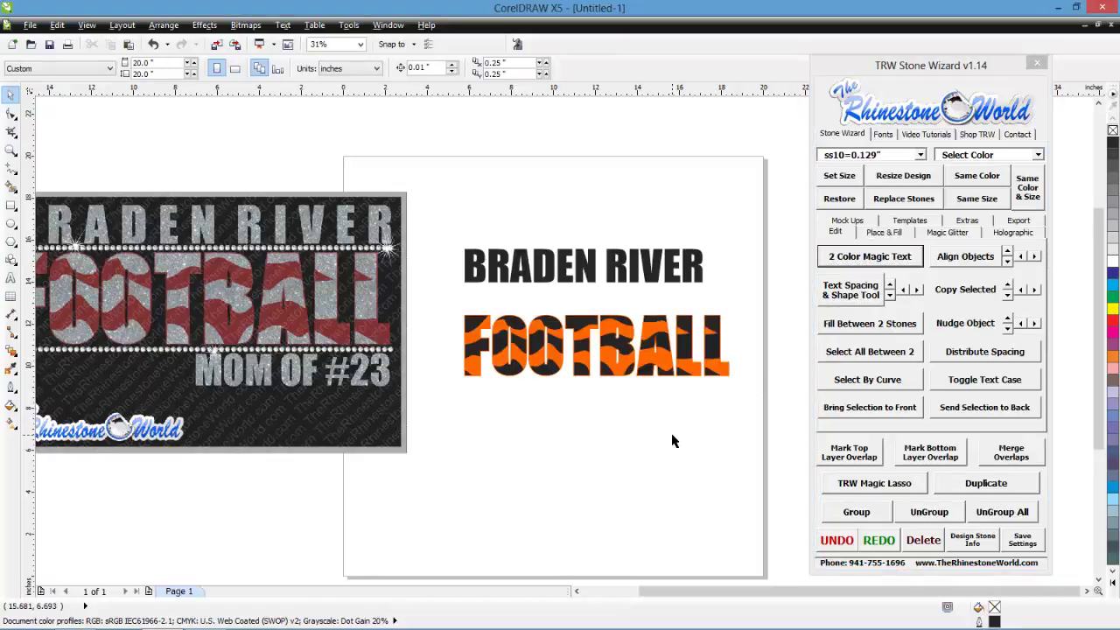
# Try to resize and move the orange FOOTBALL layer separately from the black one, and undo that last change
pyautogui.moveTo(752, 299); pyautogui.dragTo(491, 388)
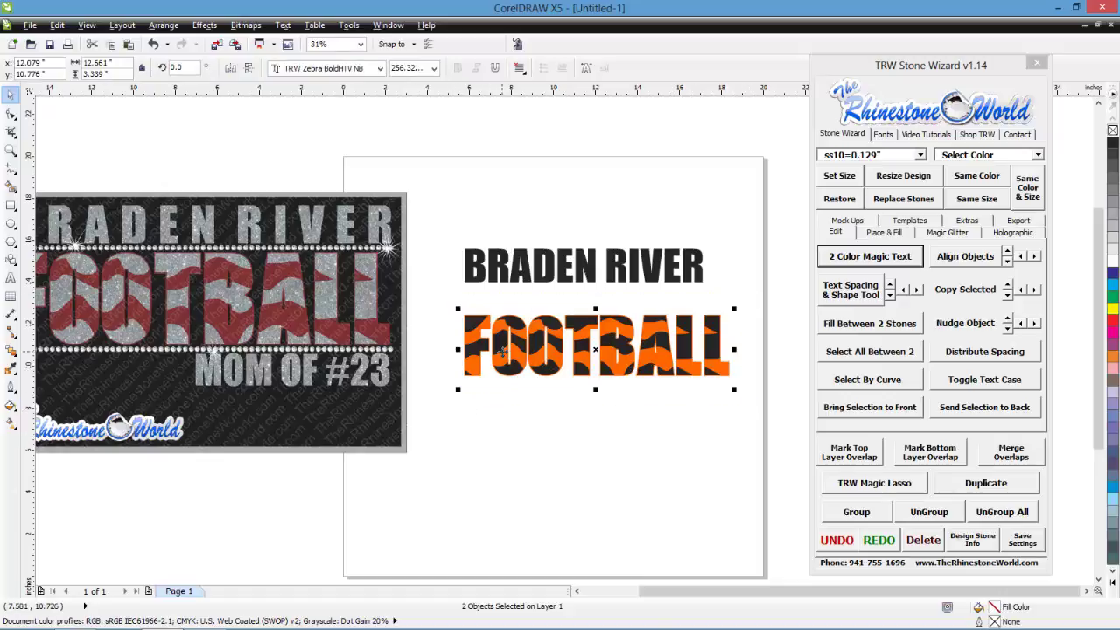
pyautogui.scroll(-2, 501, 351)
pyautogui.scroll(2, 623, 340)
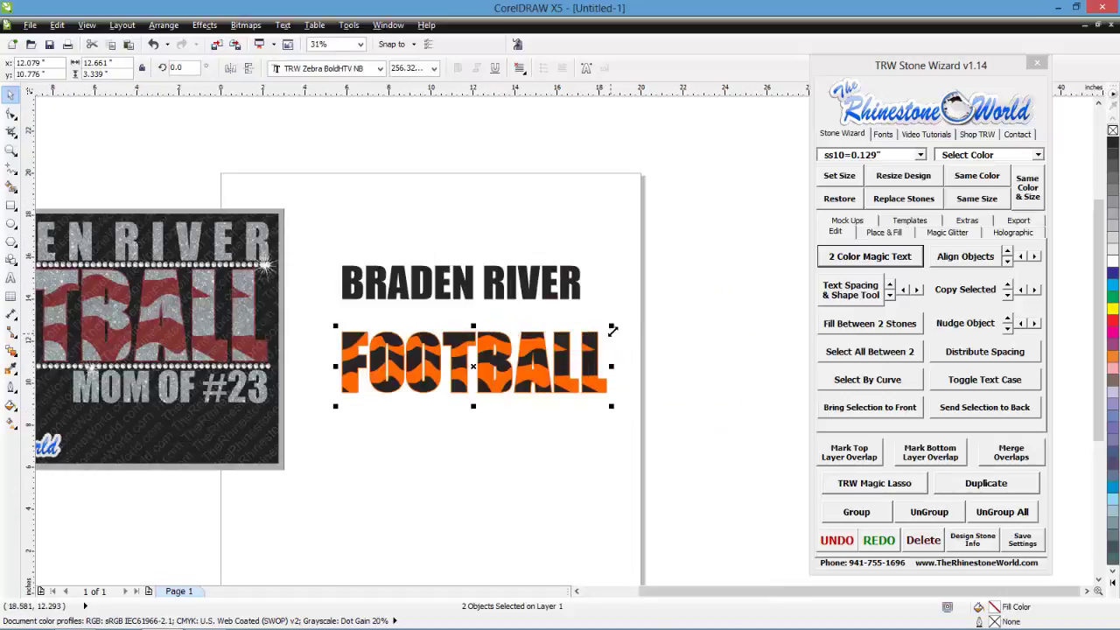
pyautogui.moveTo(613, 327); pyautogui.dragTo(319, 463)
pyautogui.click(648, 333)
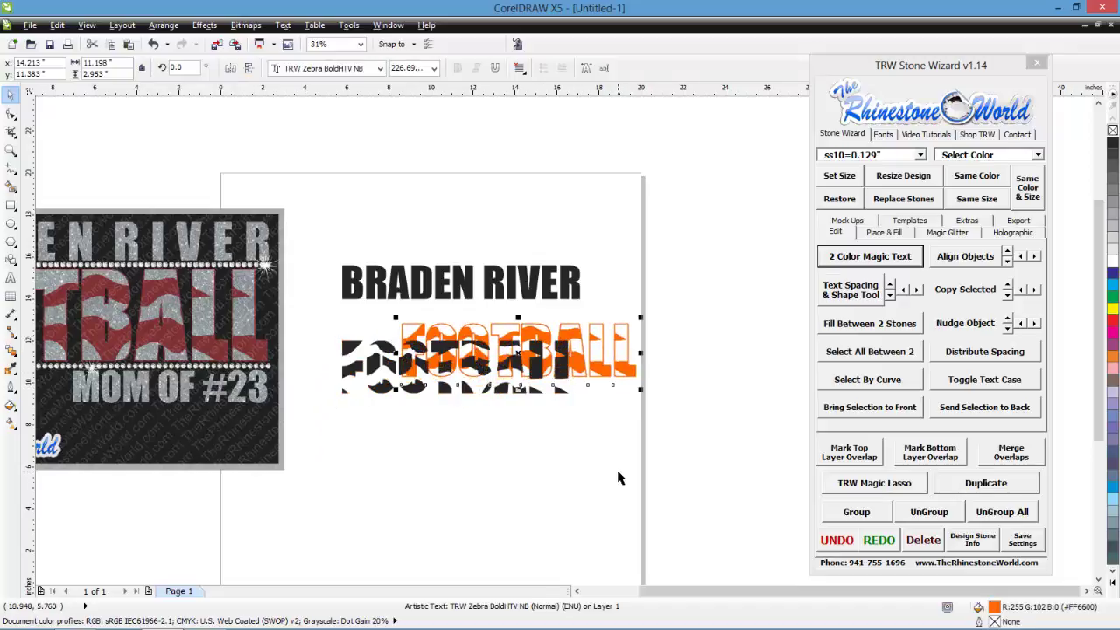
pyautogui.hotkey('ctrl', 'z')
# Select both FOOTBALL layers together, lock their proportions and set their width to 9.6 in
pyautogui.moveTo(624, 455); pyautogui.dragTo(324, 325)
pyautogui.moveTo(583, 334); pyautogui.dragTo(580, 333)
pyautogui.moveTo(93, 63); pyautogui.dragTo(54, 63)
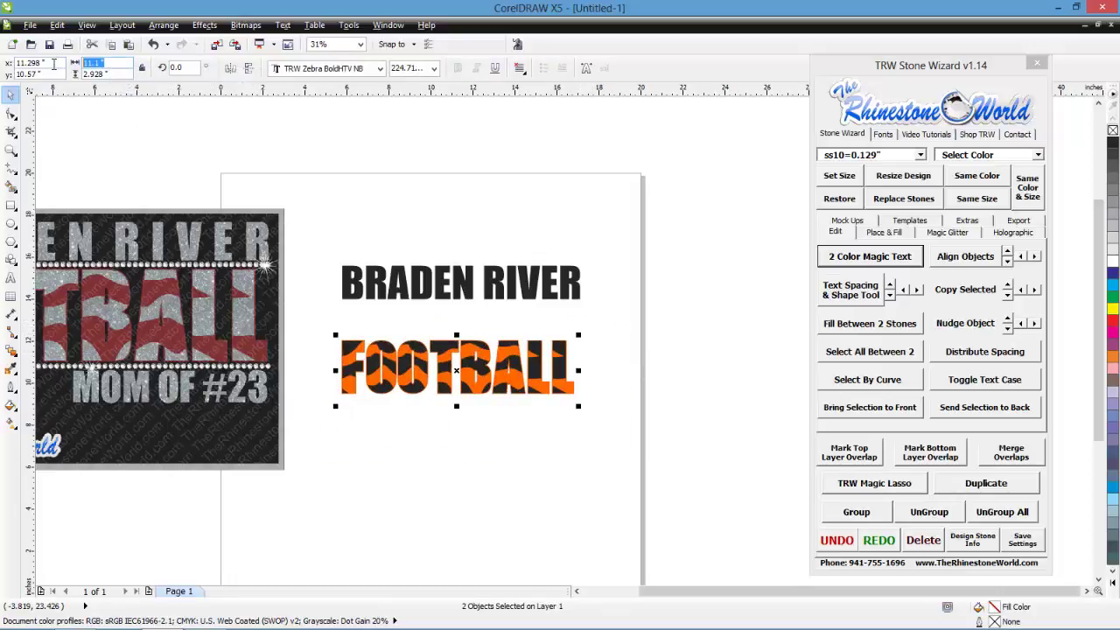
pyautogui.click(142, 67)
pyautogui.moveTo(113, 63); pyautogui.dragTo(79, 65)
pyautogui.write('9.6')
pyautogui.press('Return')
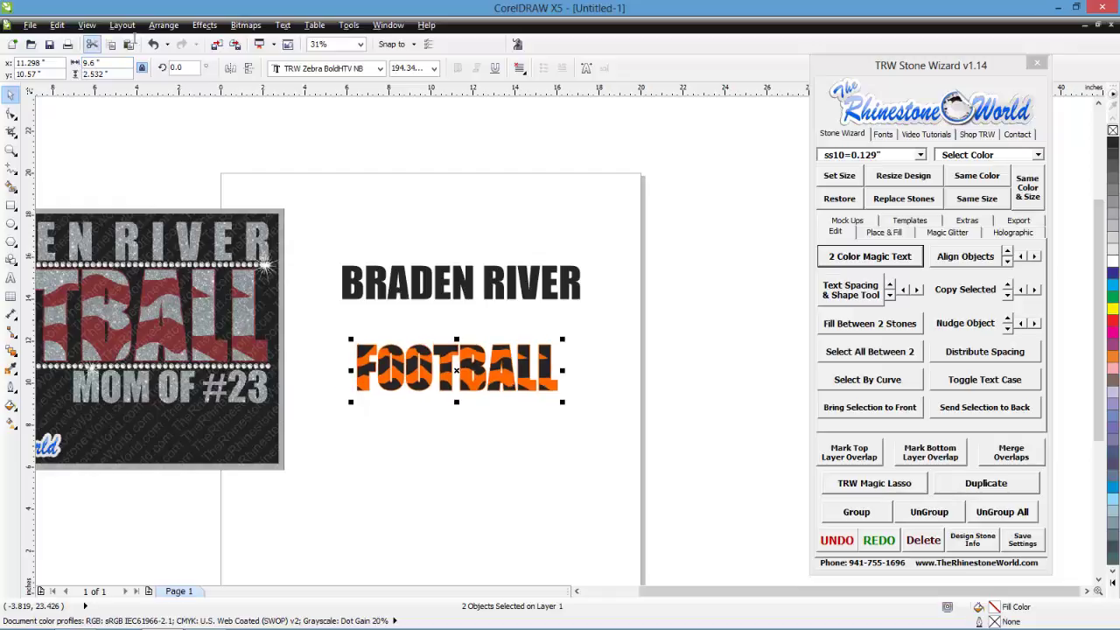
# Shrink the BRADEN RIVER text to about 6.05 in wide and place it directly above FOOTBALL, aligned with its left edge
pyautogui.click(573, 322)
pyautogui.click(569, 280)
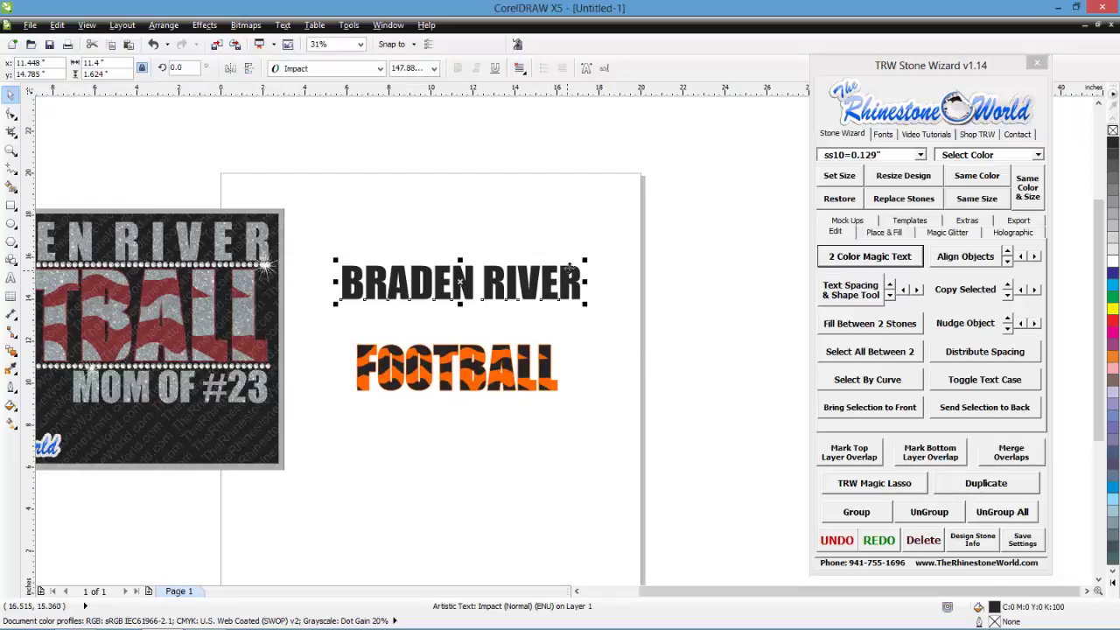
pyautogui.moveTo(583, 259); pyautogui.dragTo(553, 277)
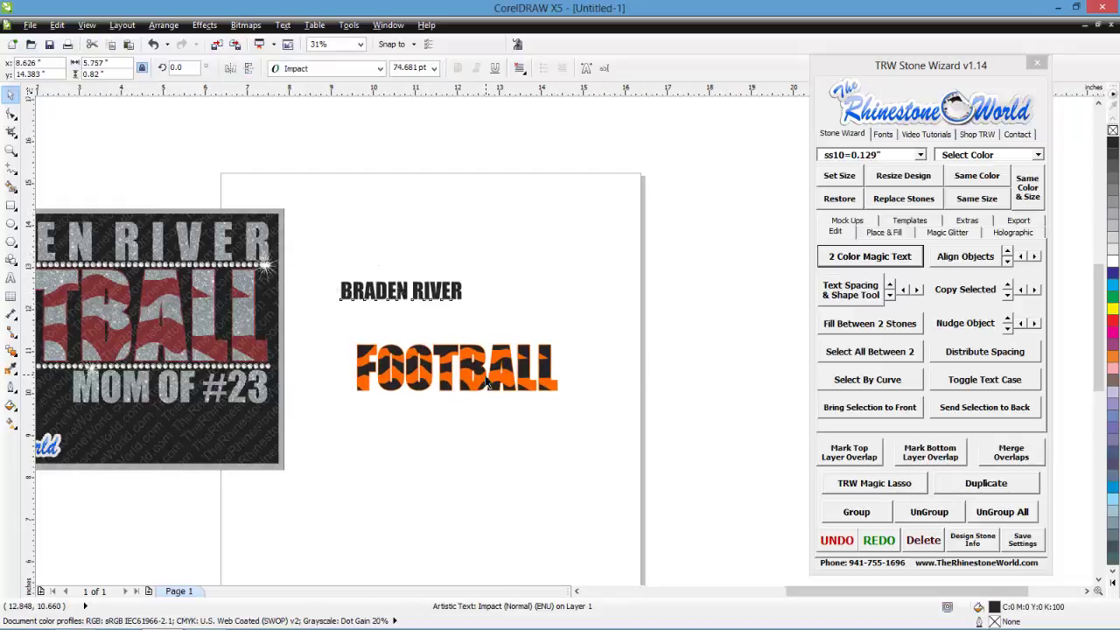
pyautogui.scroll(2, 490, 315)
pyautogui.moveTo(417, 243); pyautogui.dragTo(439, 306)
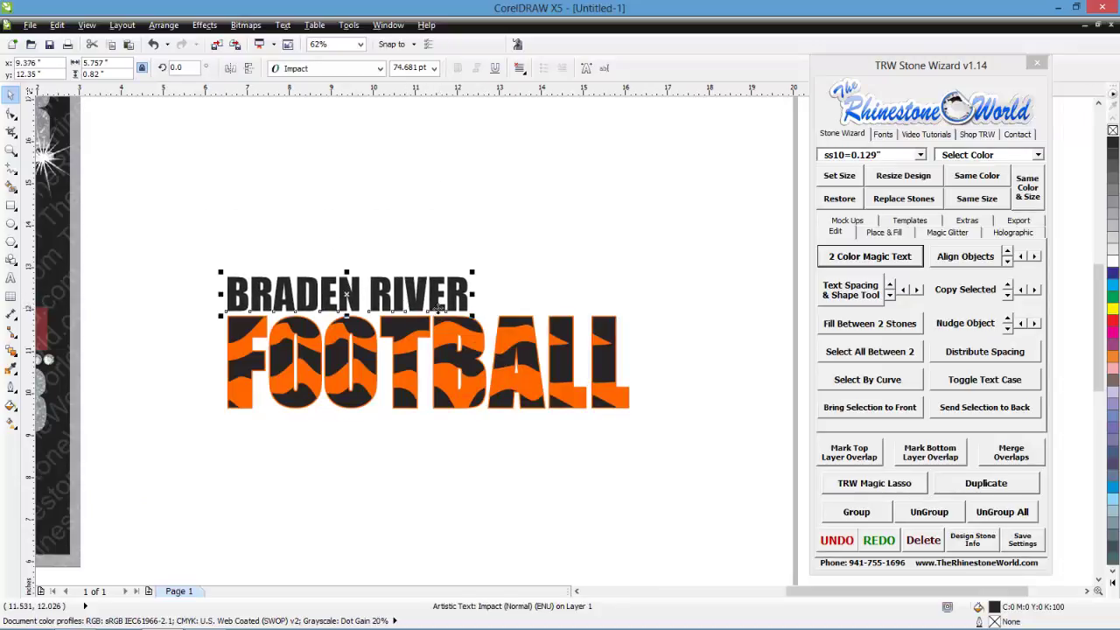
pyautogui.moveTo(473, 272); pyautogui.dragTo(485, 266)
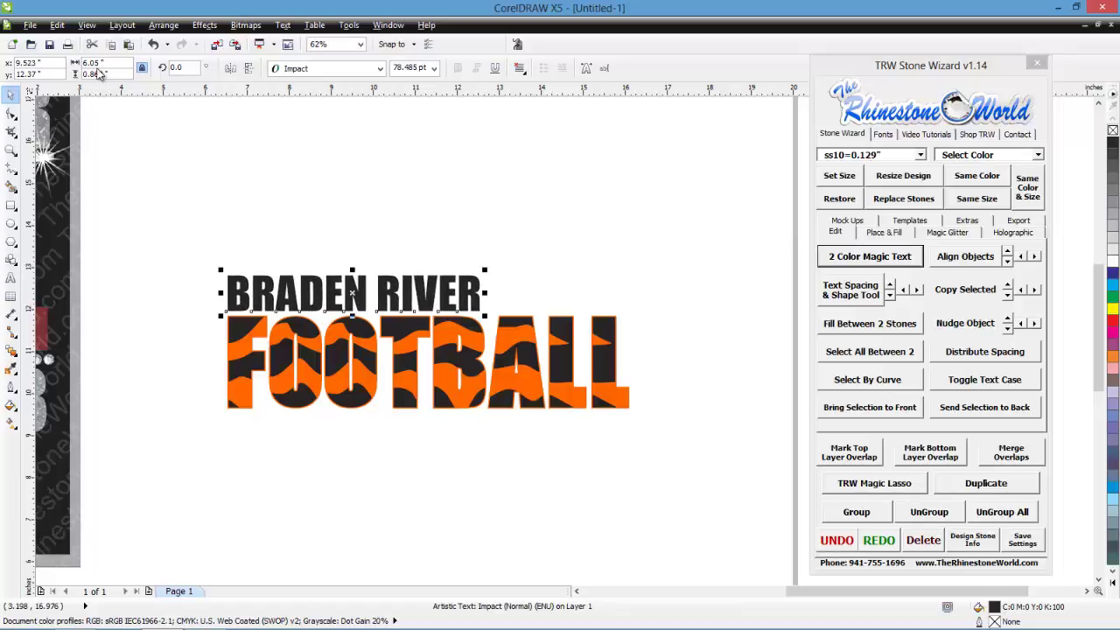
# Widen the letter spacing of BRADEN RIVER to about 9.57 in overall so it spans the full width of FOOTBALL
pyautogui.click(840, 302)
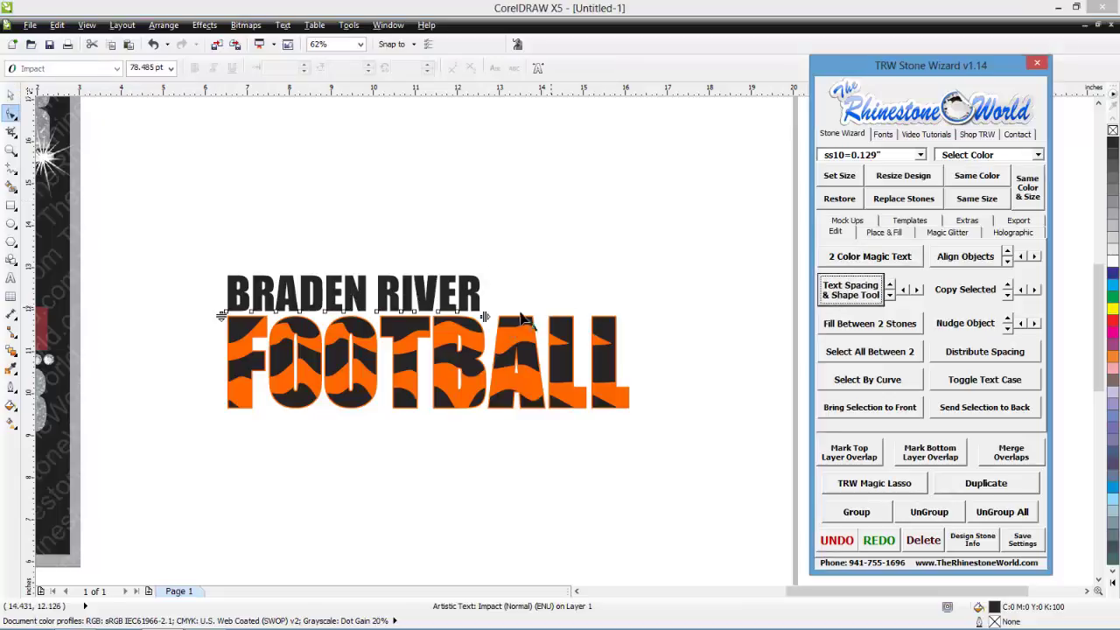
pyautogui.moveTo(487, 315); pyautogui.dragTo(665, 319)
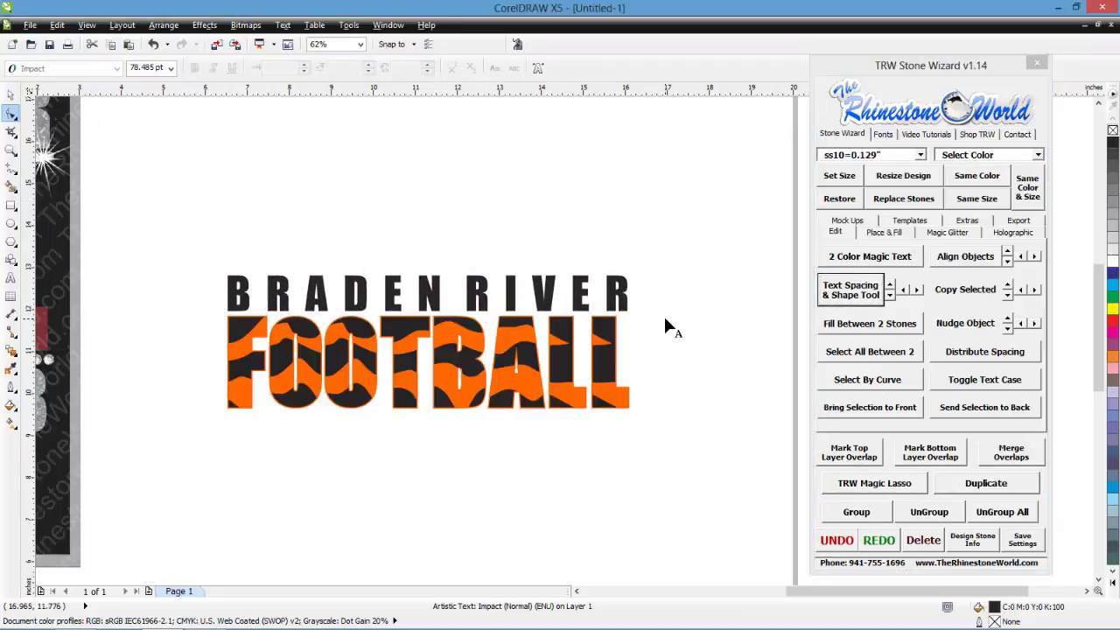
pyautogui.scroll(-2, 536, 237)
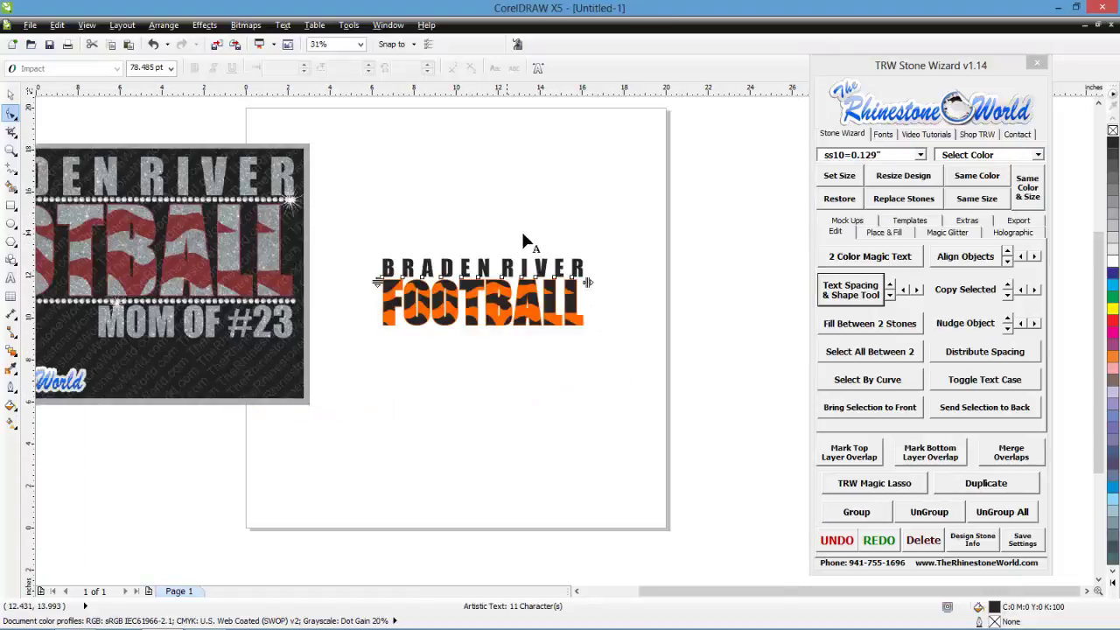
pyautogui.press('space')
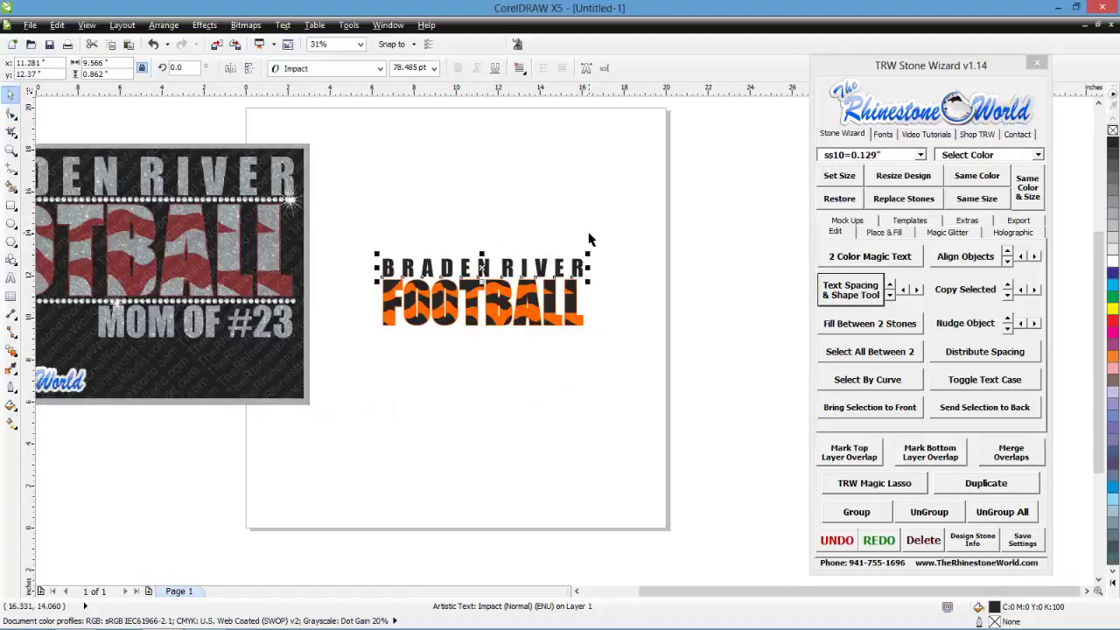
pyautogui.click(542, 240)
# Add the text MOM OF #23 below the right half of FOOTBALL
pyautogui.scroll(2, 560, 288)
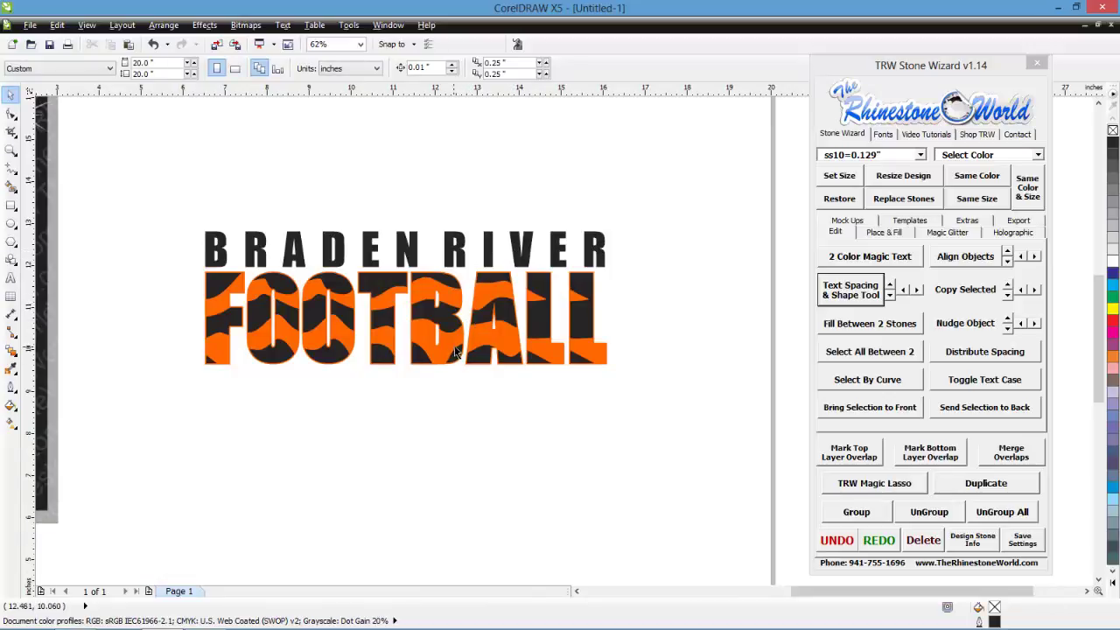
pyautogui.click(13, 280)
pyautogui.click(443, 411)
pyautogui.write('M')
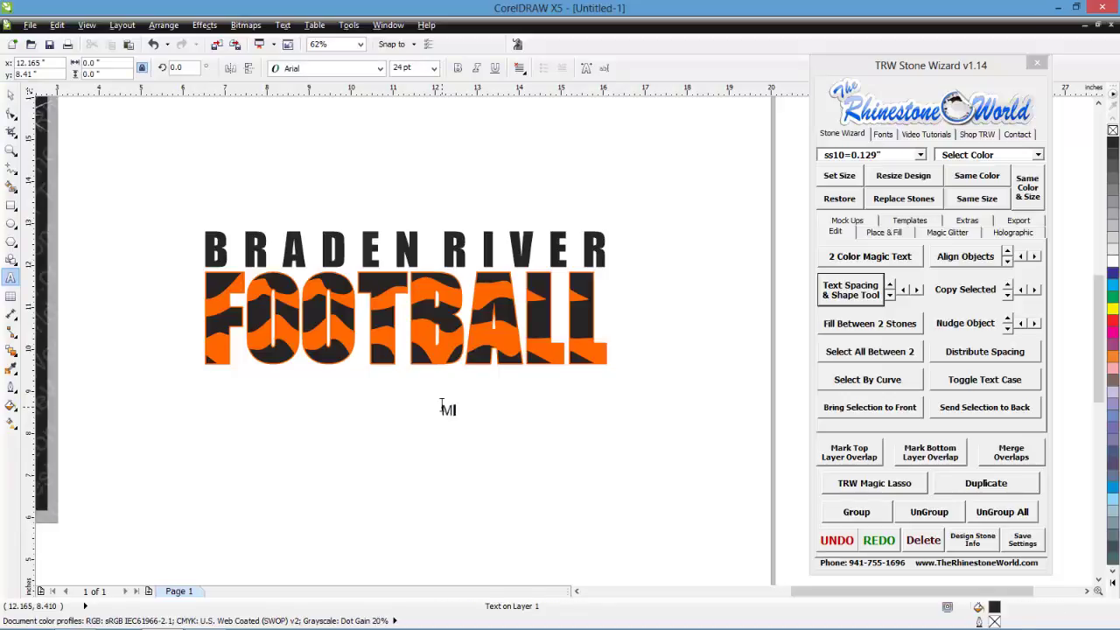
pyautogui.write('OM OF #23')
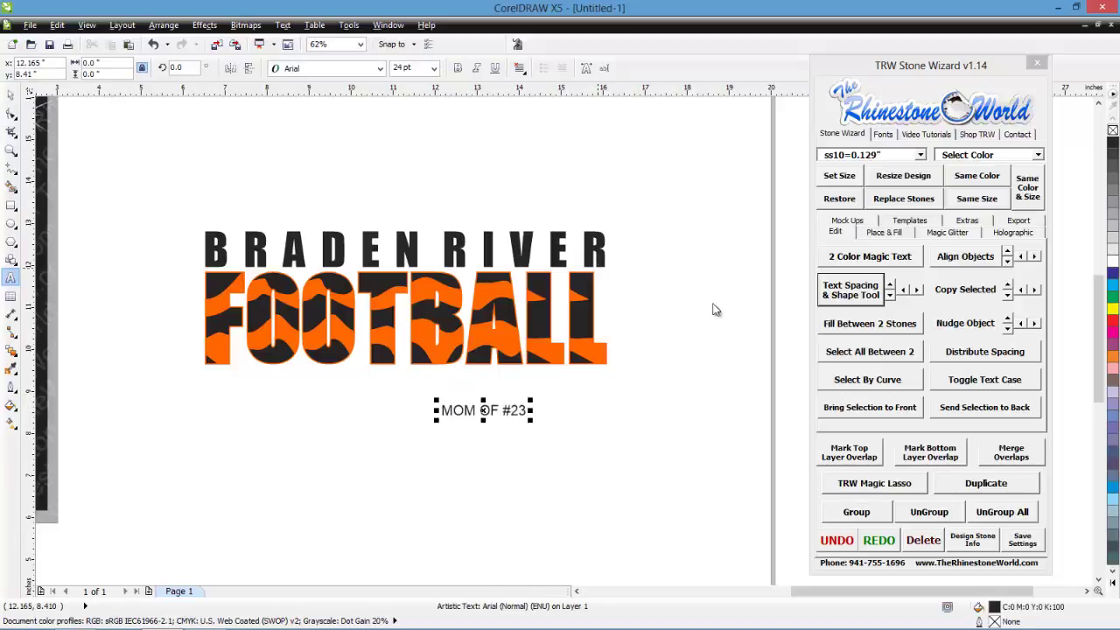
# Find the Impact font in the Stone Wizard and apply it to the MOM OF #23 text
pyautogui.click(883, 134)
pyautogui.hotkey('ctrl', 'a')
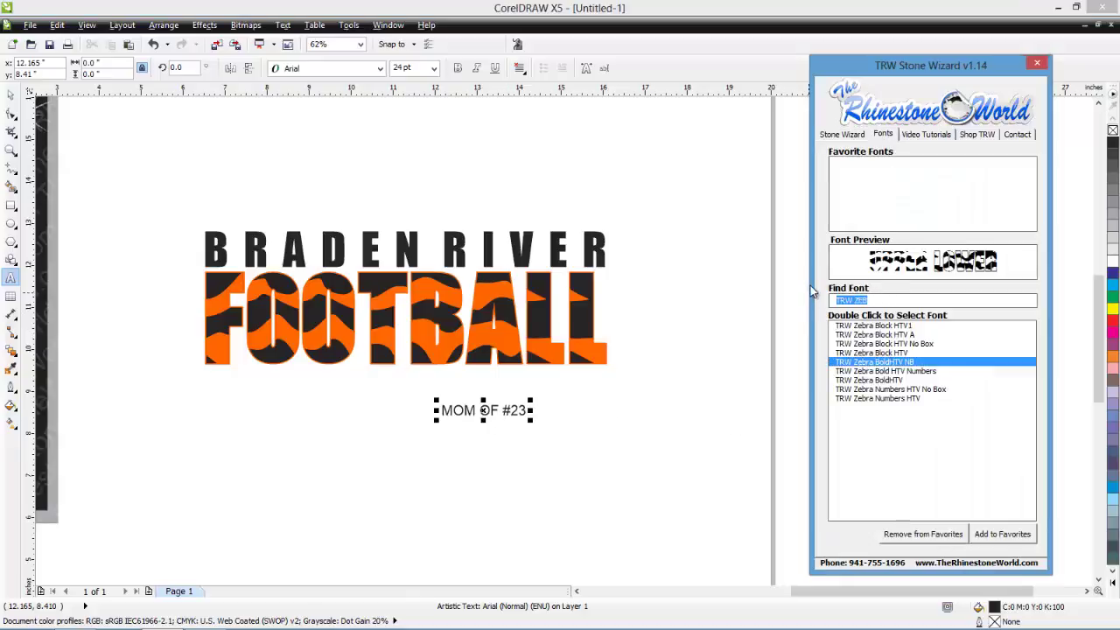
pyautogui.write('IMP')
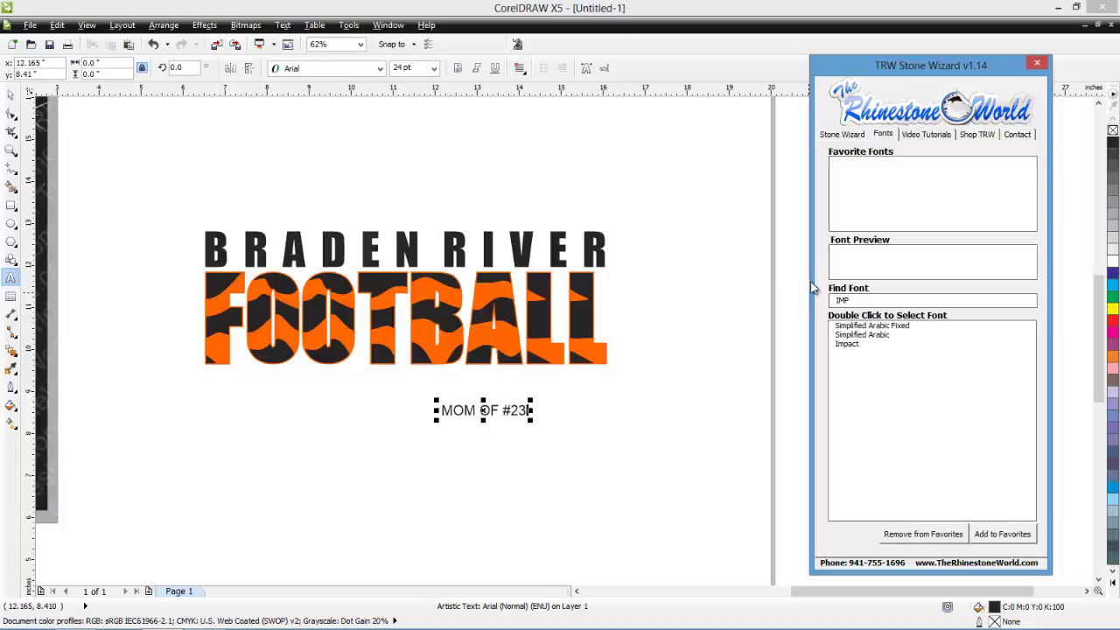
pyautogui.doubleClick(864, 347)
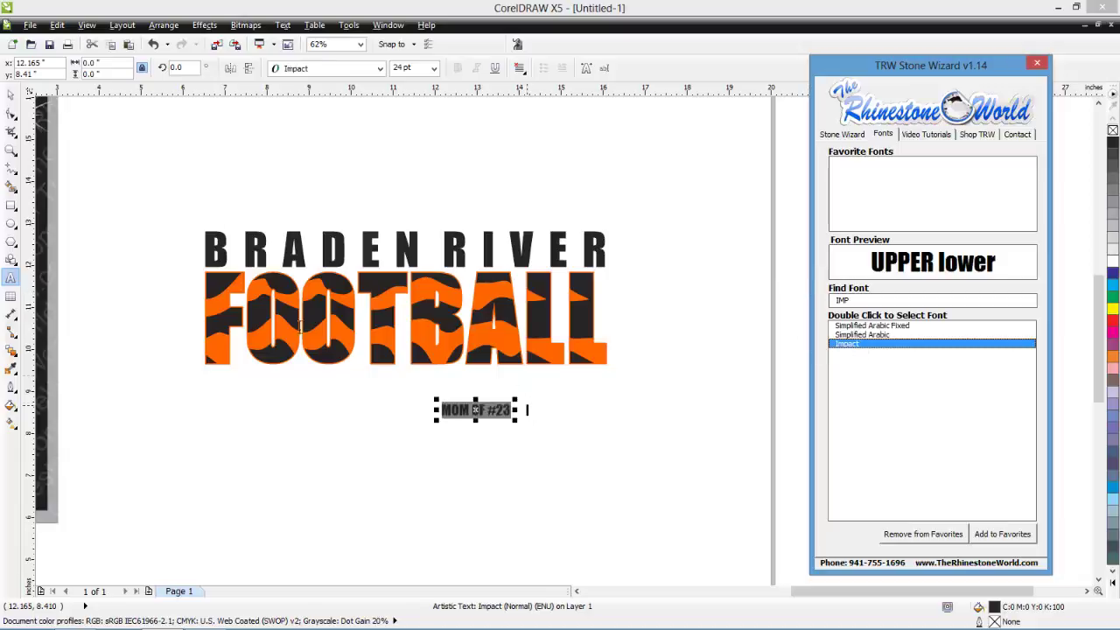
pyautogui.click(563, 455)
pyautogui.click(544, 430)
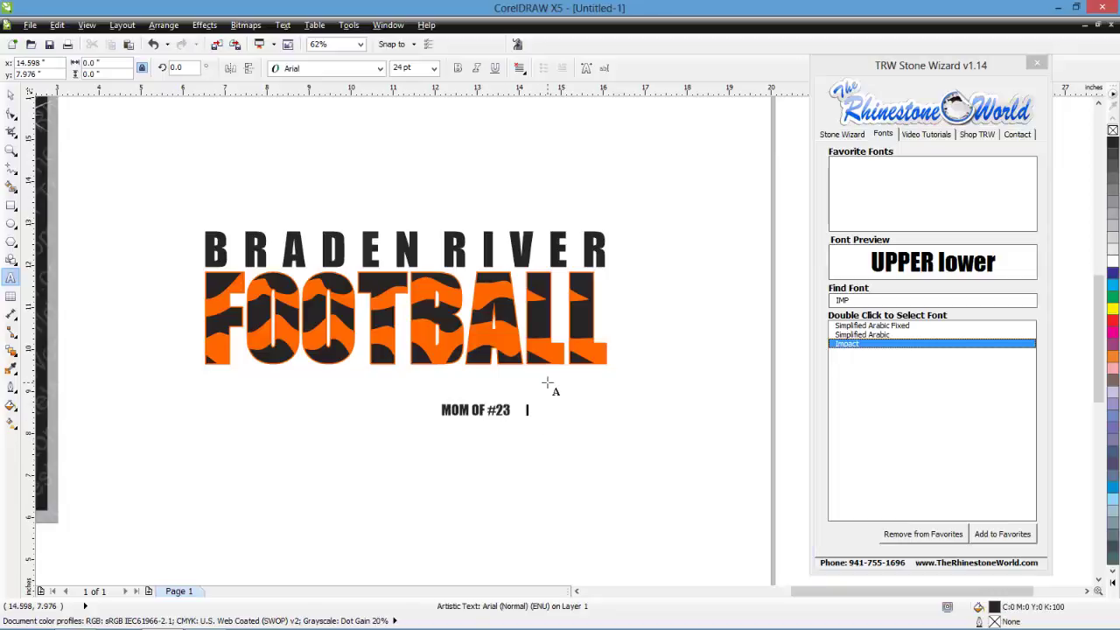
# Enlarge MOM OF #23 to about 4.4 in wide and align it under the right end of FOOTBALL
pyautogui.click(10, 94)
pyautogui.click(480, 409)
pyautogui.moveTo(478, 410); pyautogui.dragTo(645, 429)
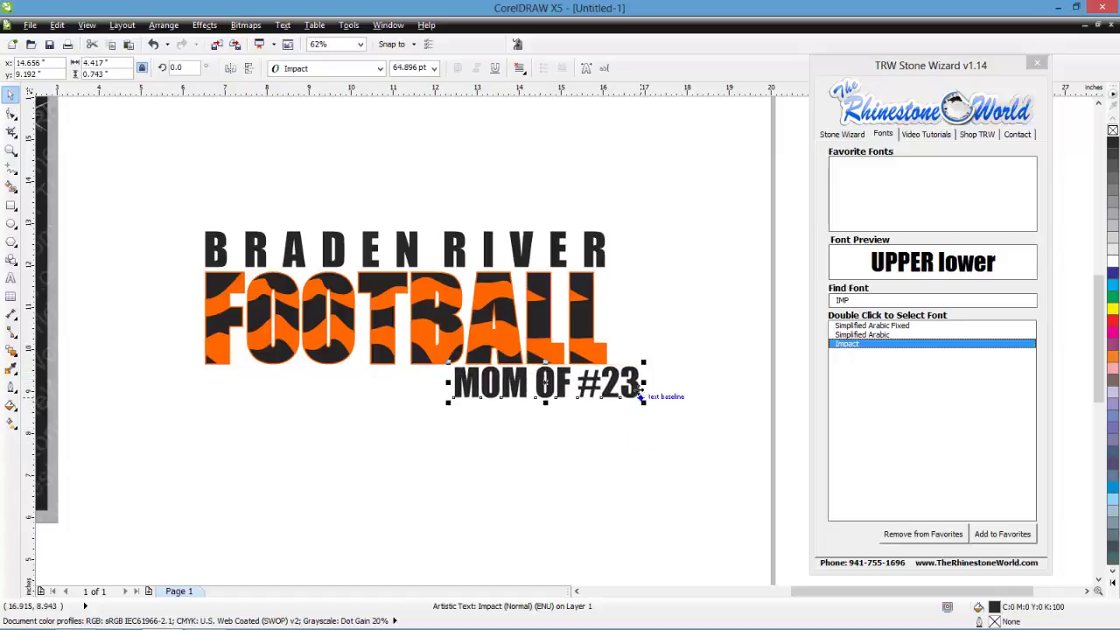
pyautogui.moveTo(628, 382); pyautogui.dragTo(610, 393)
pyautogui.scroll(3, 610, 393)
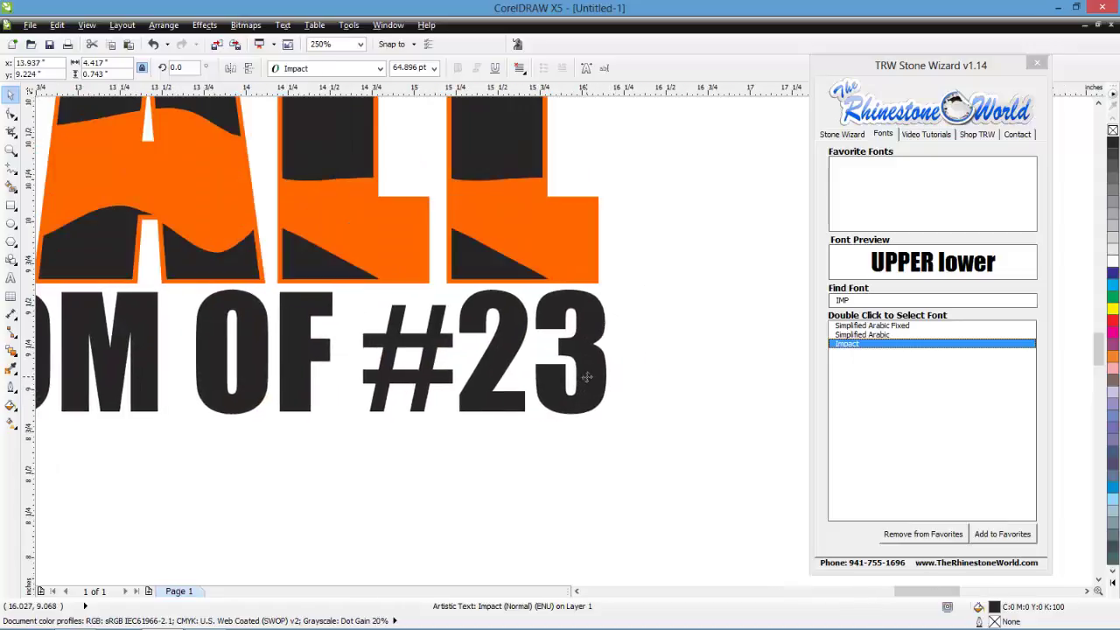
pyautogui.scroll(-2, 611, 386)
pyautogui.click(650, 383)
pyautogui.scroll(-2, 653, 381)
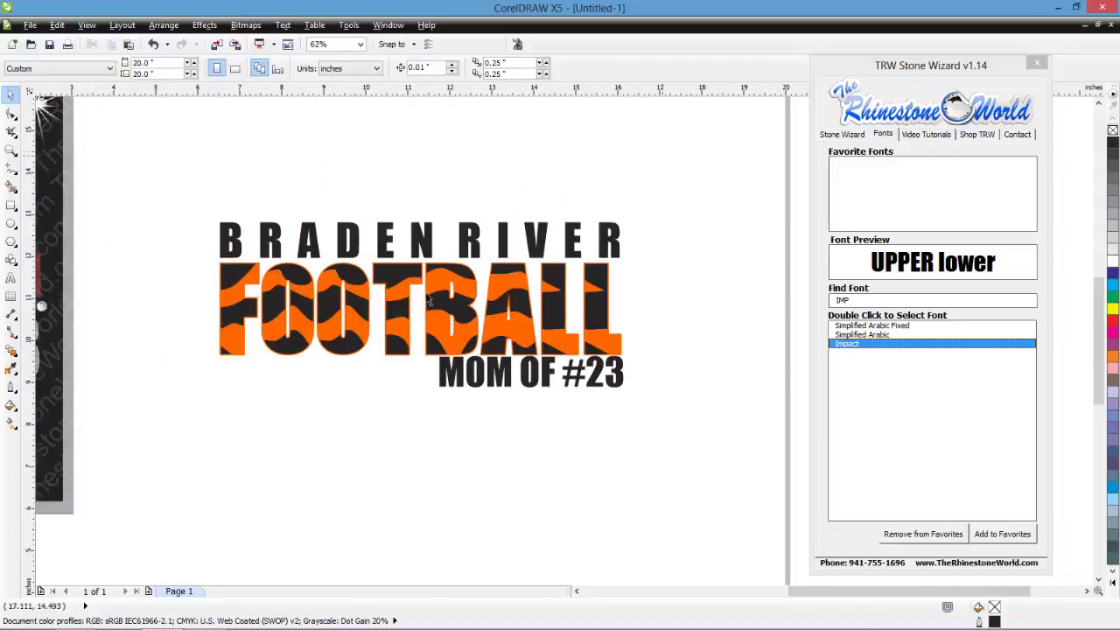
# Check the overall size of the lettering and examine the rhinestone rows between the text lines in the sample artwork
pyautogui.hotkey('ctrl', 'a')
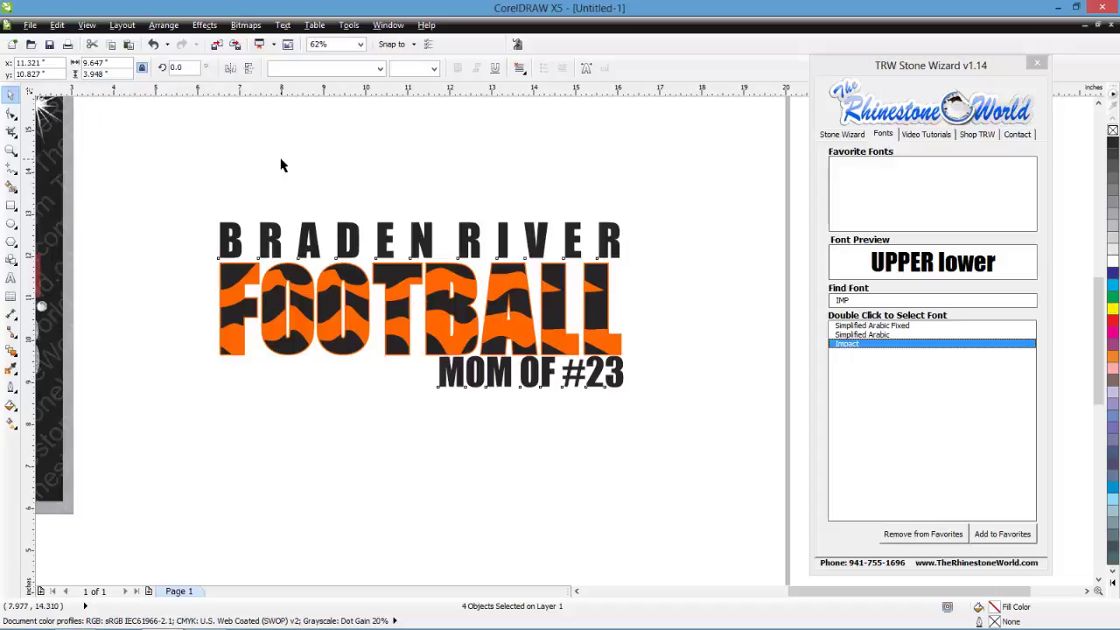
pyautogui.press('Escape')
pyautogui.scroll(-2, 624, 265)
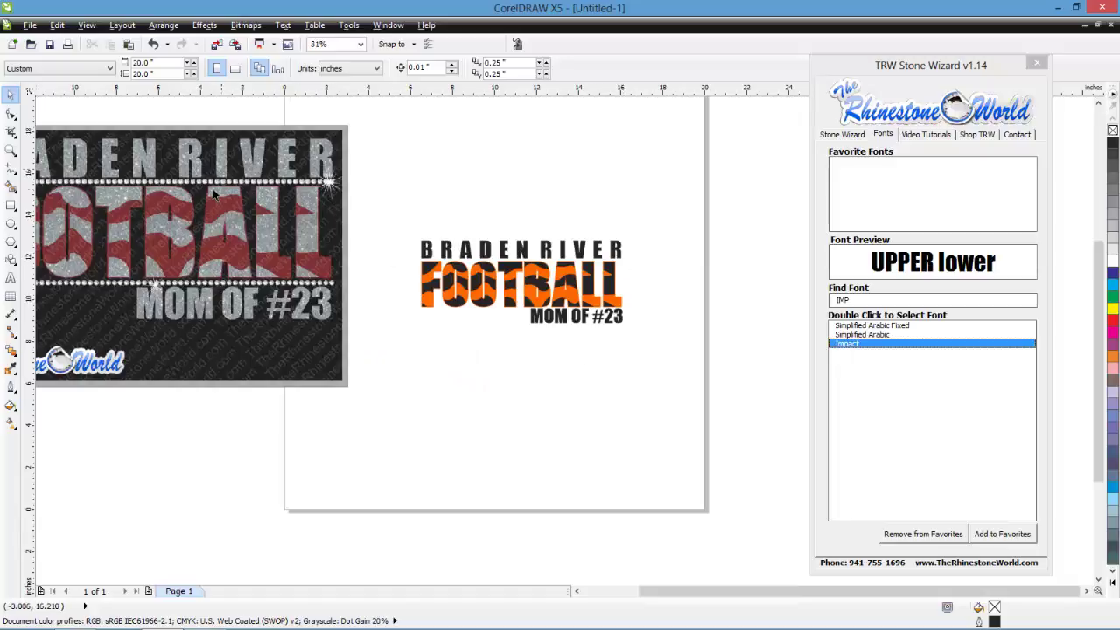
pyautogui.scroll(2, 296, 183)
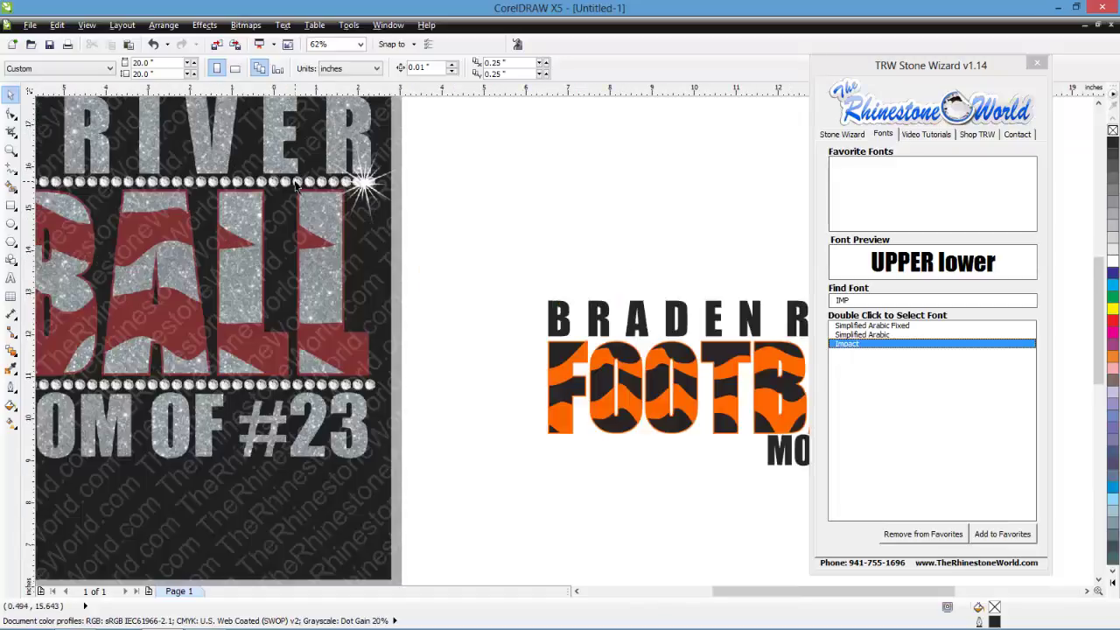
pyautogui.scroll(-2, 296, 183)
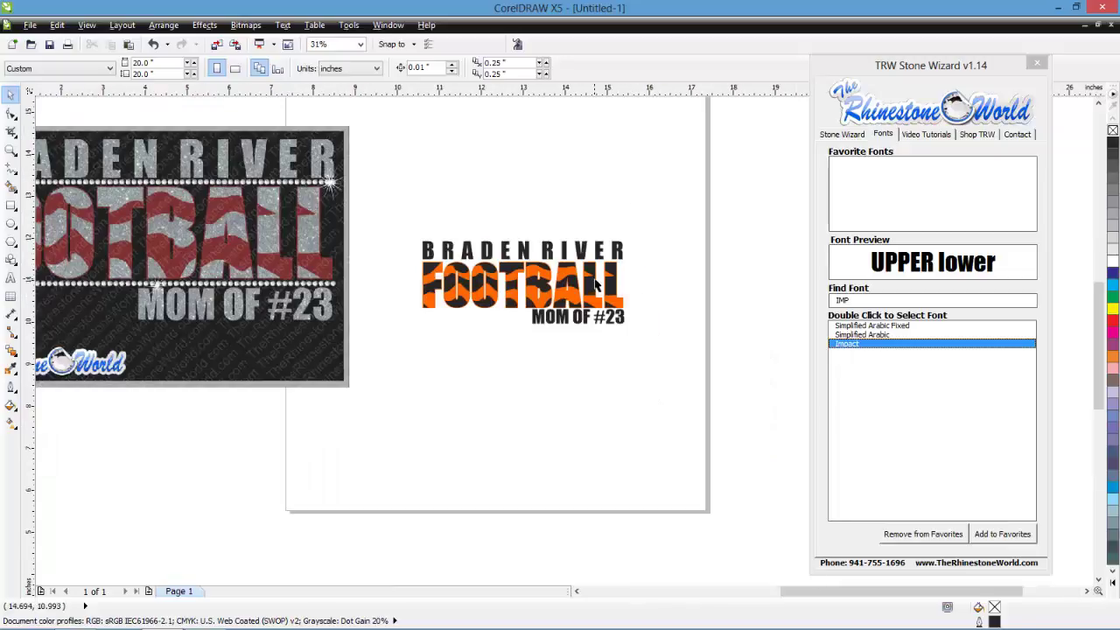
# Move BRADEN RIVER slightly up and MOM OF #23 slightly down to leave room for stone rows around FOOTBALL
pyautogui.scroll(2, 577, 275)
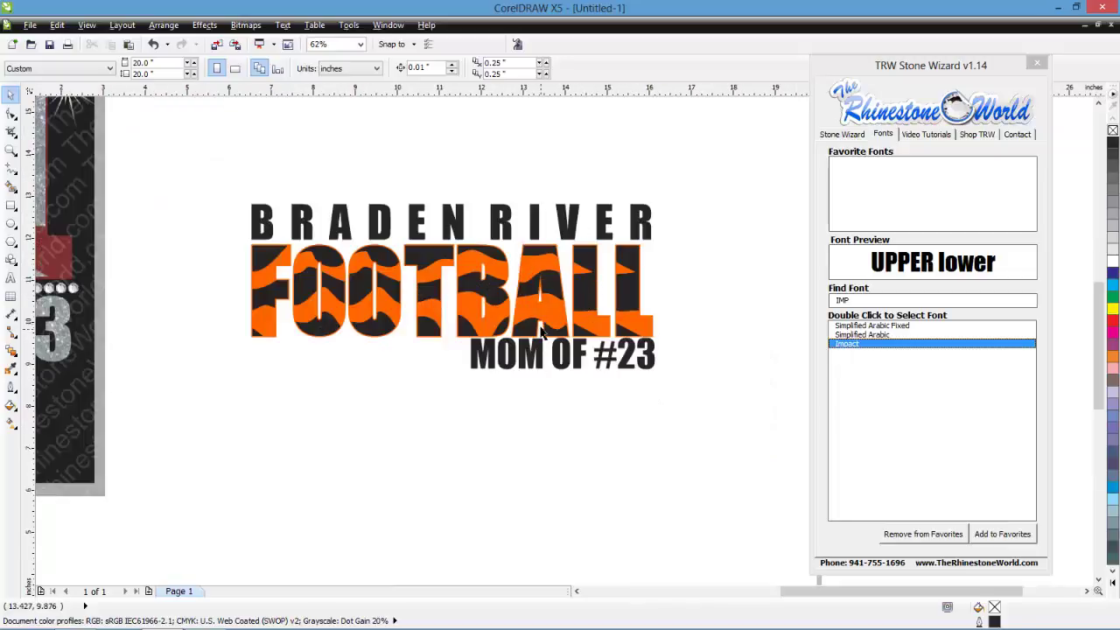
pyautogui.scroll(2, 502, 276)
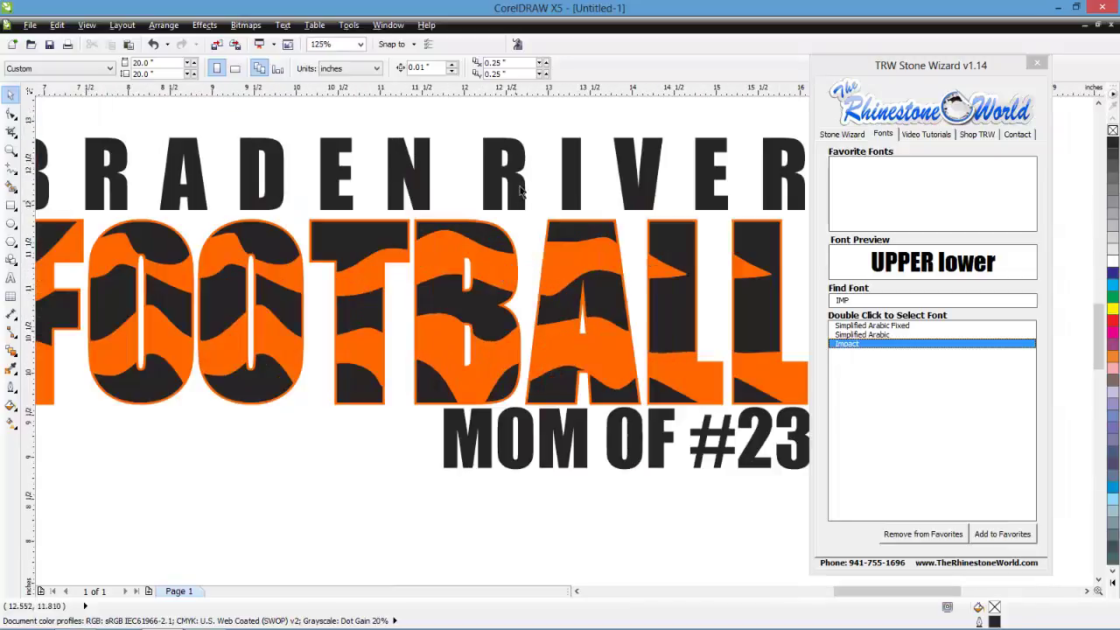
pyautogui.click(521, 195)
pyautogui.moveTo(540, 429); pyautogui.dragTo(541, 453)
pyautogui.click(560, 416)
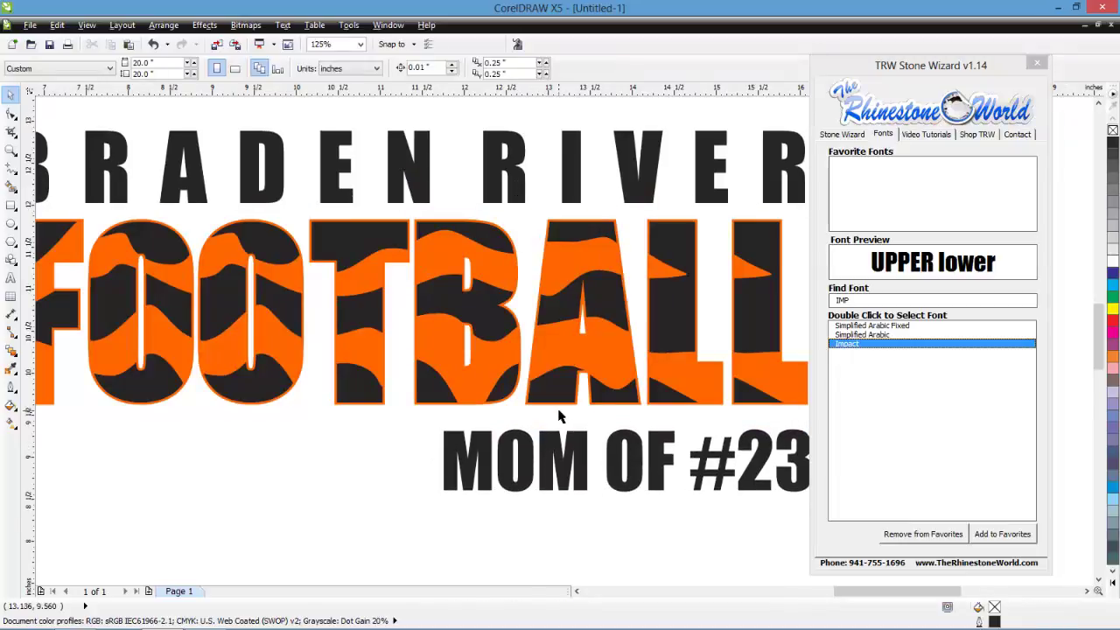
pyautogui.scroll(-2, 560, 416)
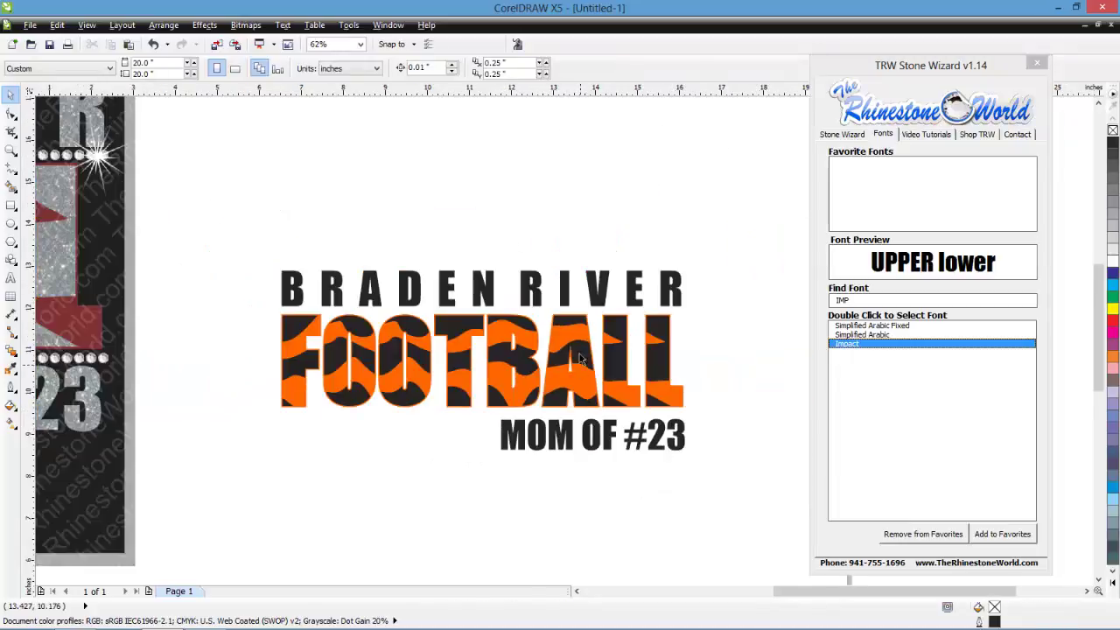
# Draw a horizontal 2-Point Line about 9.5 in long in the gap between BRADEN RIVER and FOOTBALL
pyautogui.click(12, 174)
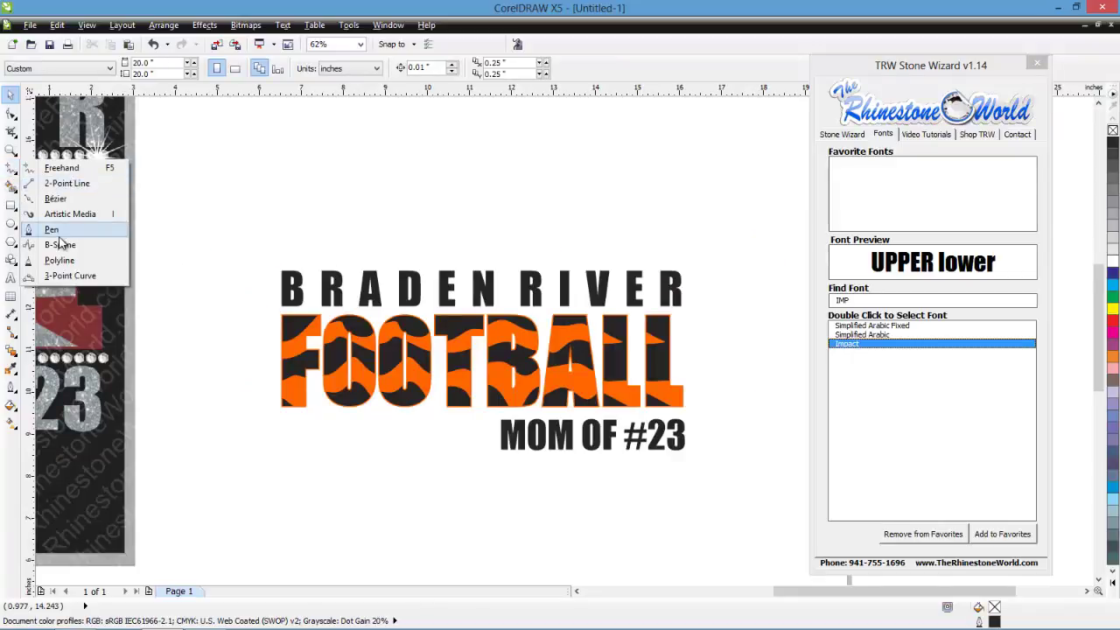
pyautogui.click(61, 183)
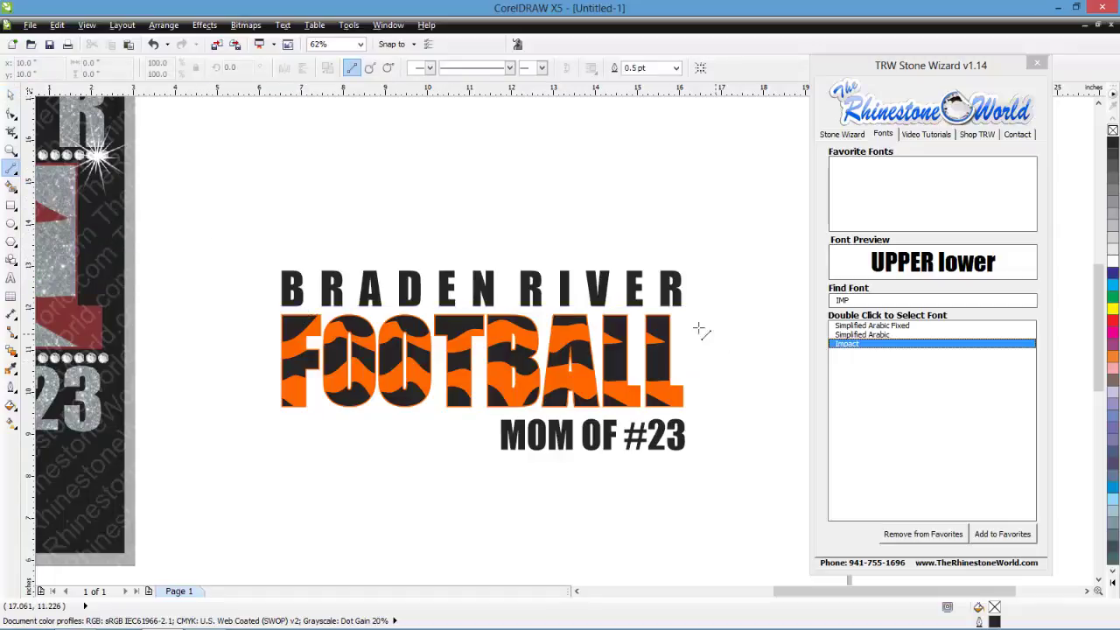
pyautogui.scroll(2, 675, 327)
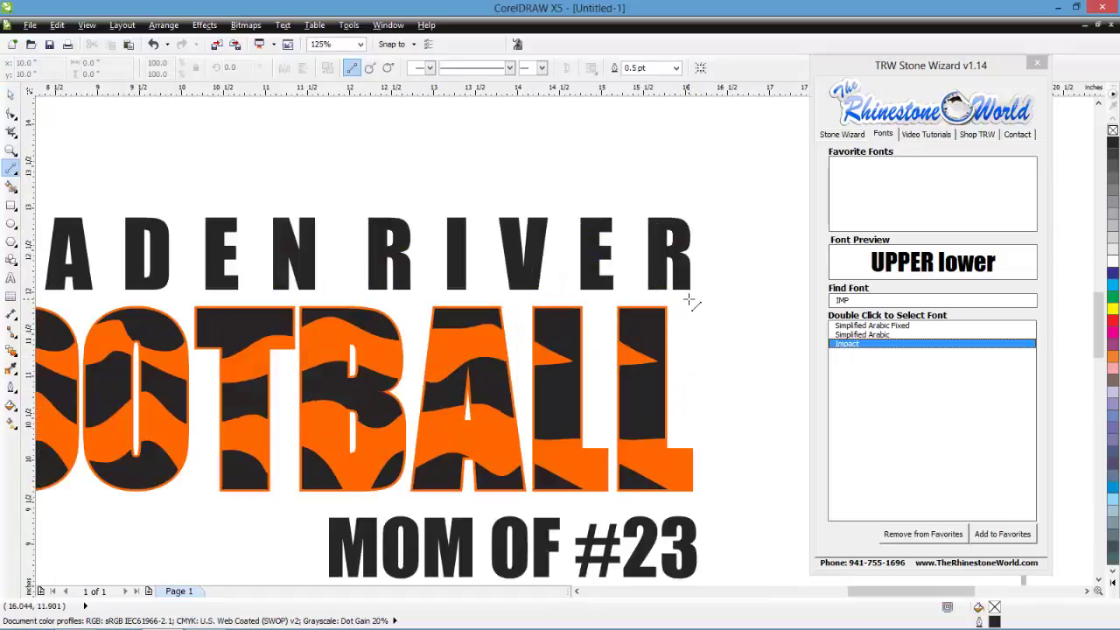
pyautogui.moveTo(691, 302); pyautogui.dragTo(124, 303)
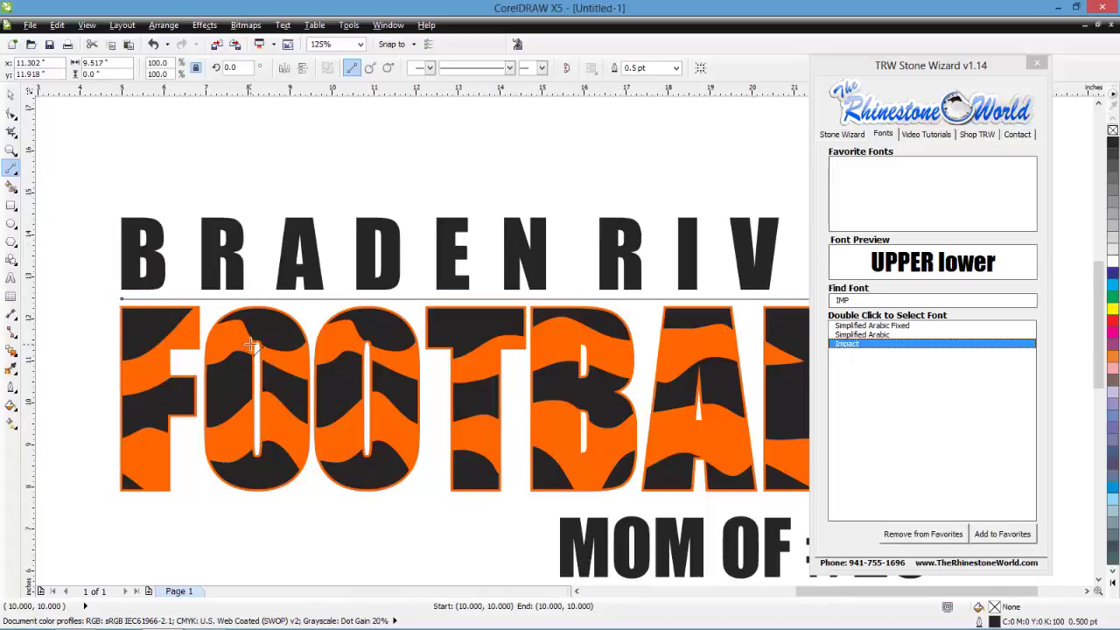
pyautogui.scroll(-1, 250, 348)
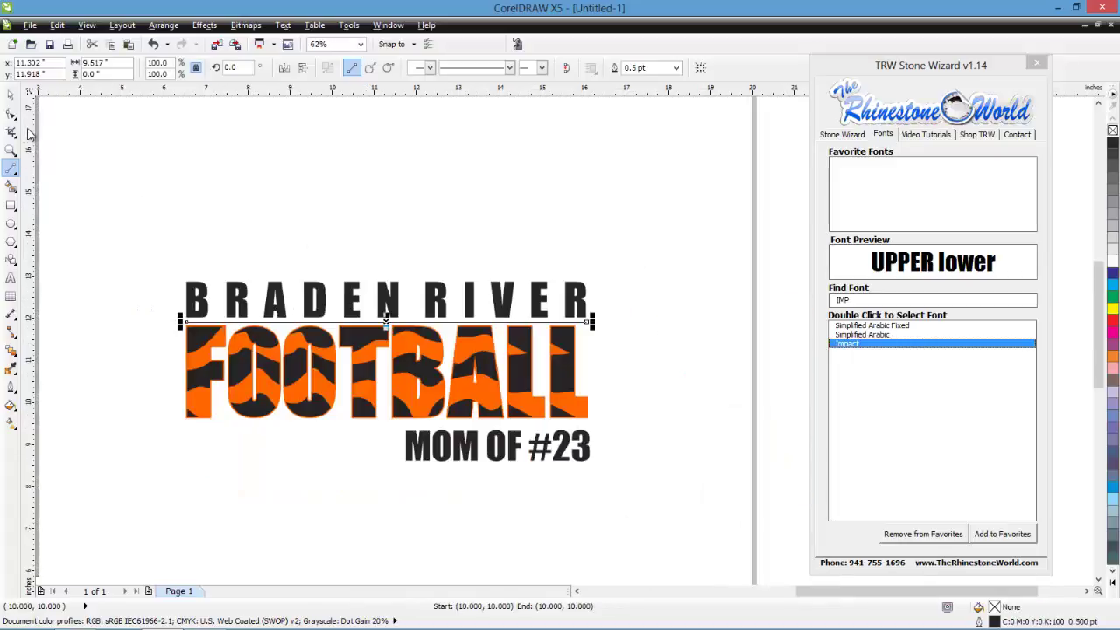
# Place ss10 Cobalt stones with 0.02 spacing along the line above FOOTBALL and clear the guide path underneath them
pyautogui.click(855, 134)
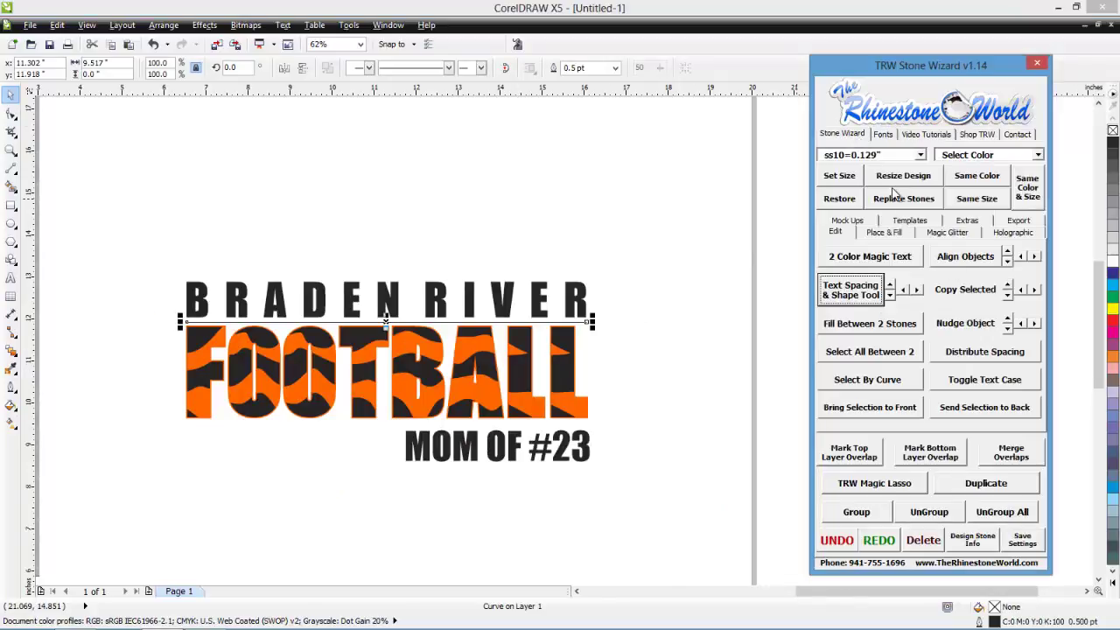
pyautogui.click(885, 233)
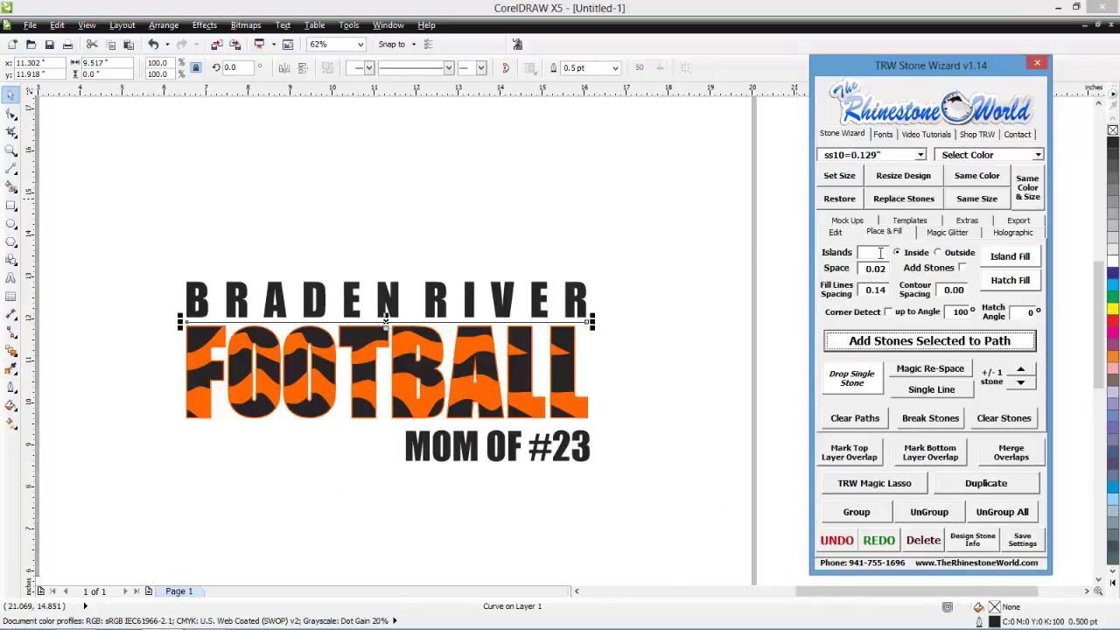
pyautogui.click(733, 279)
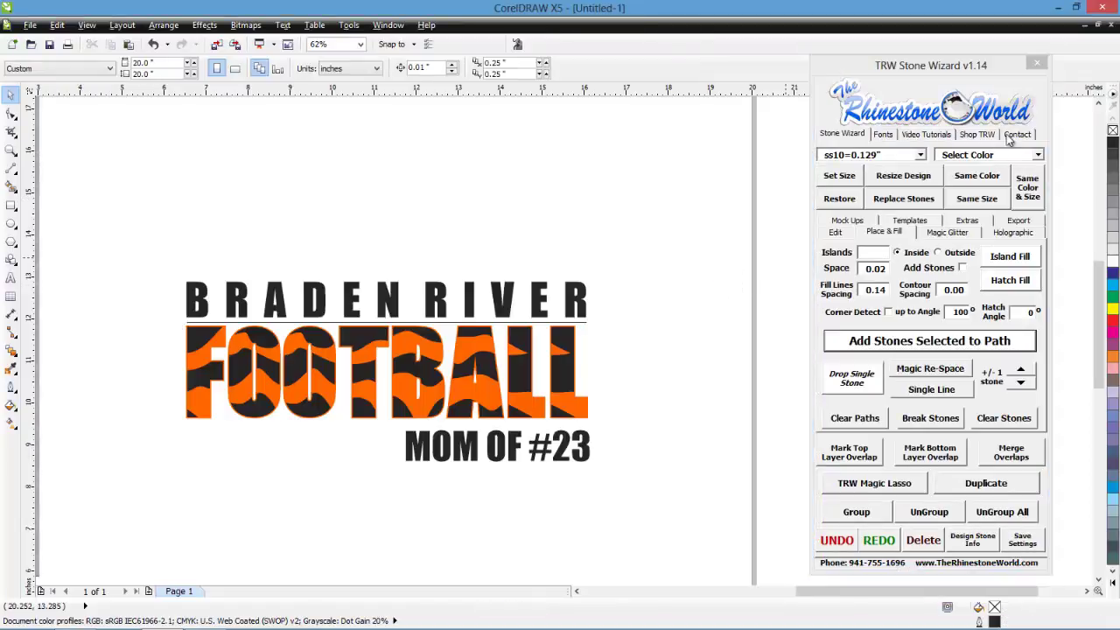
pyautogui.click(1044, 166)
pyautogui.click(1038, 155)
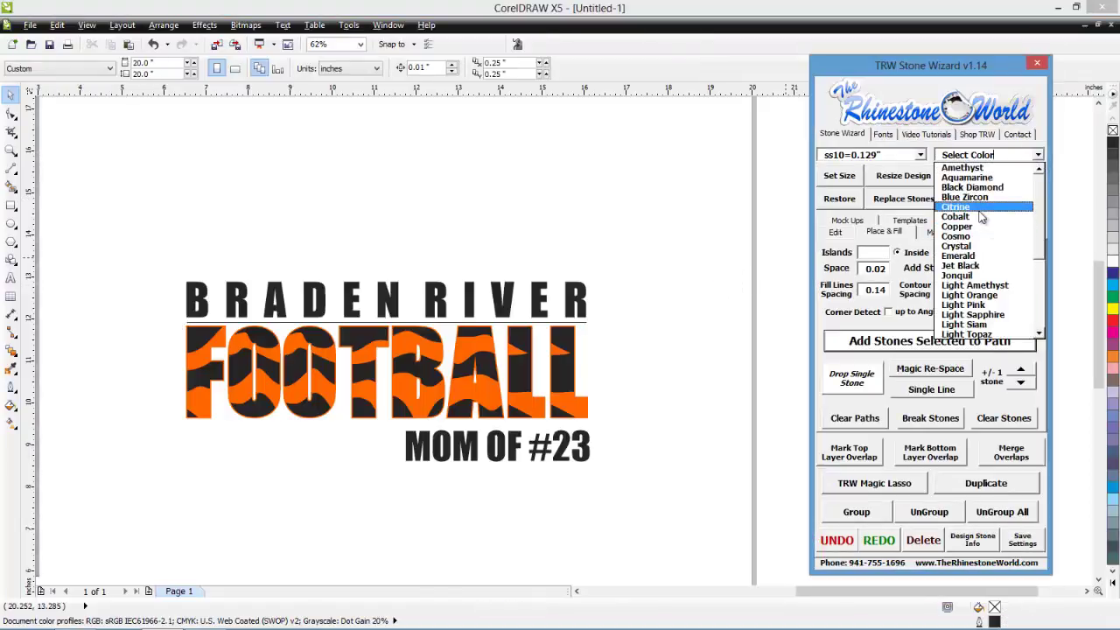
pyautogui.click(981, 217)
pyautogui.click(617, 323)
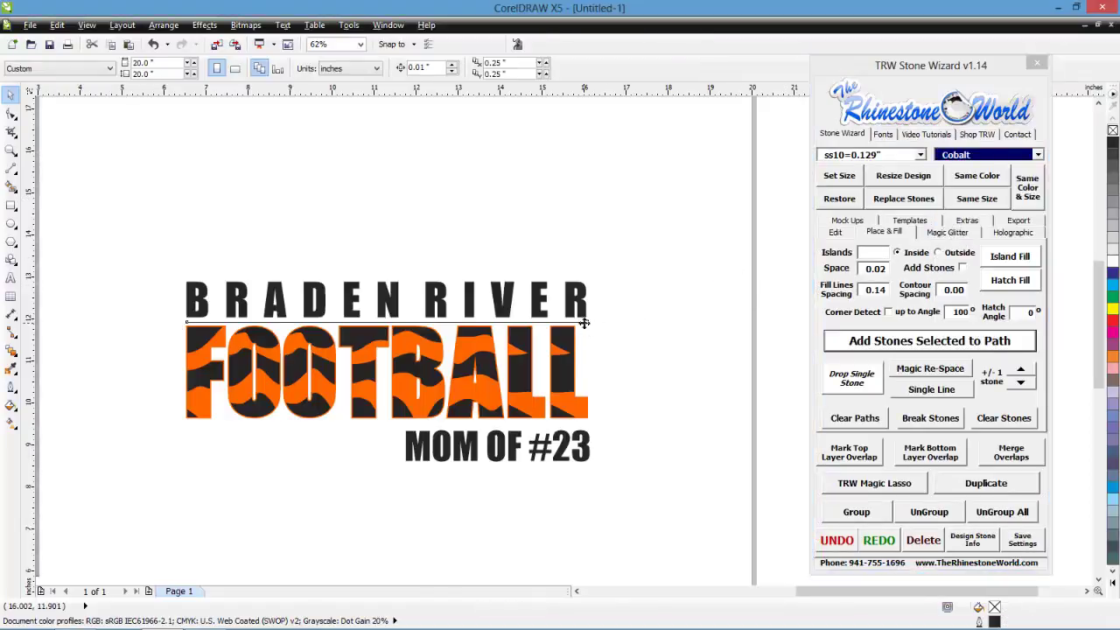
pyautogui.click(588, 324)
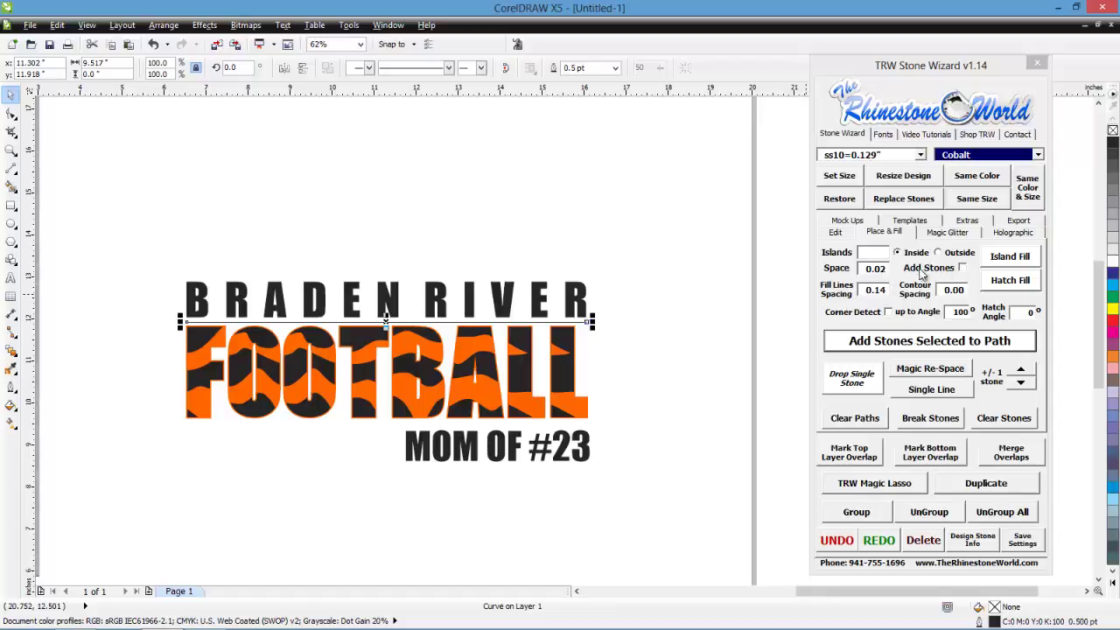
pyautogui.click(895, 347)
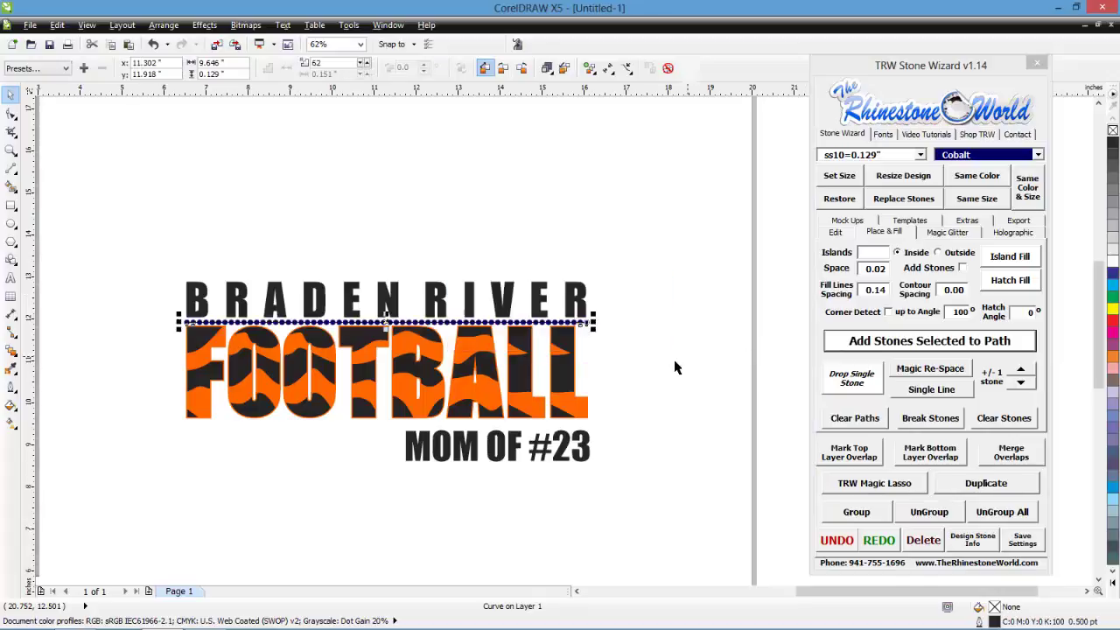
pyautogui.scroll(2, 326, 398)
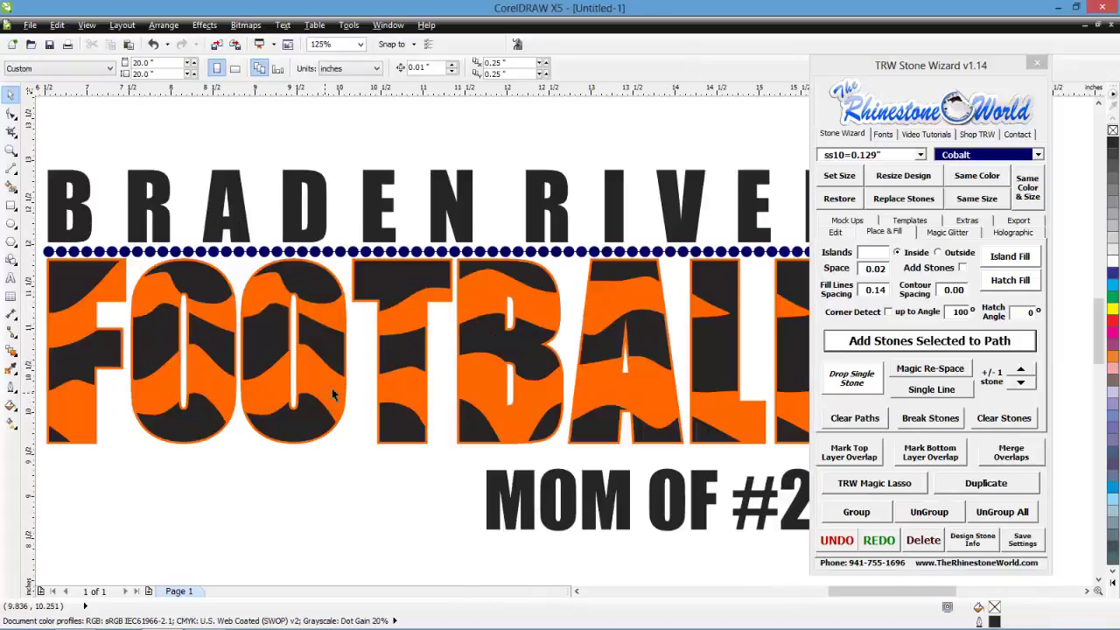
pyautogui.click(871, 421)
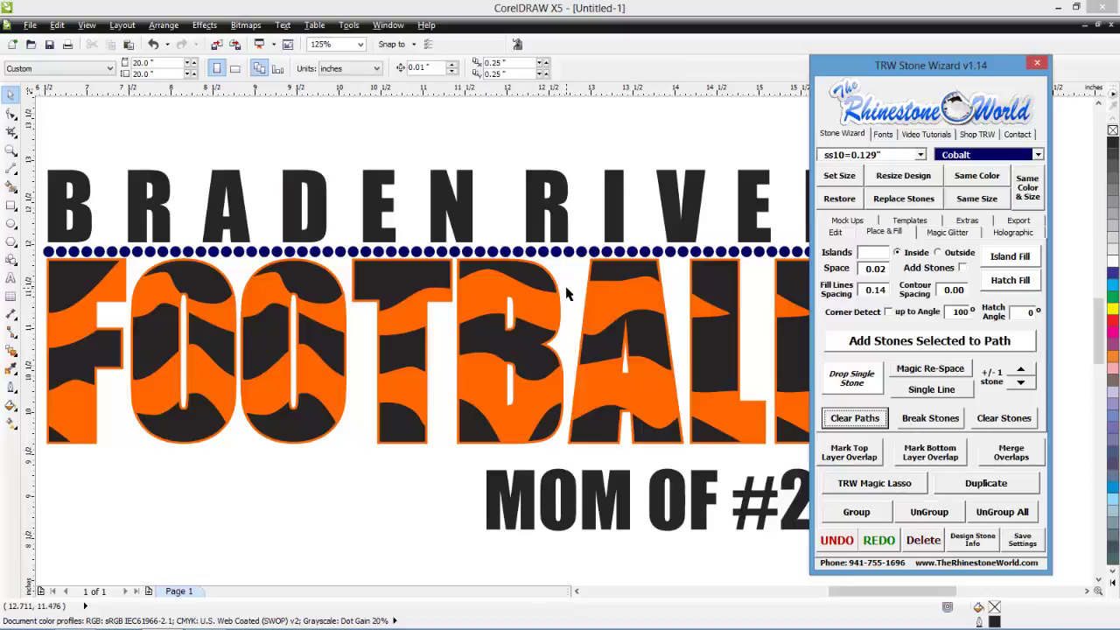
# Copy the whole row of stones straight down into the gap between FOOTBALL and MOM OF #23
pyautogui.scroll(-2, 566, 294)
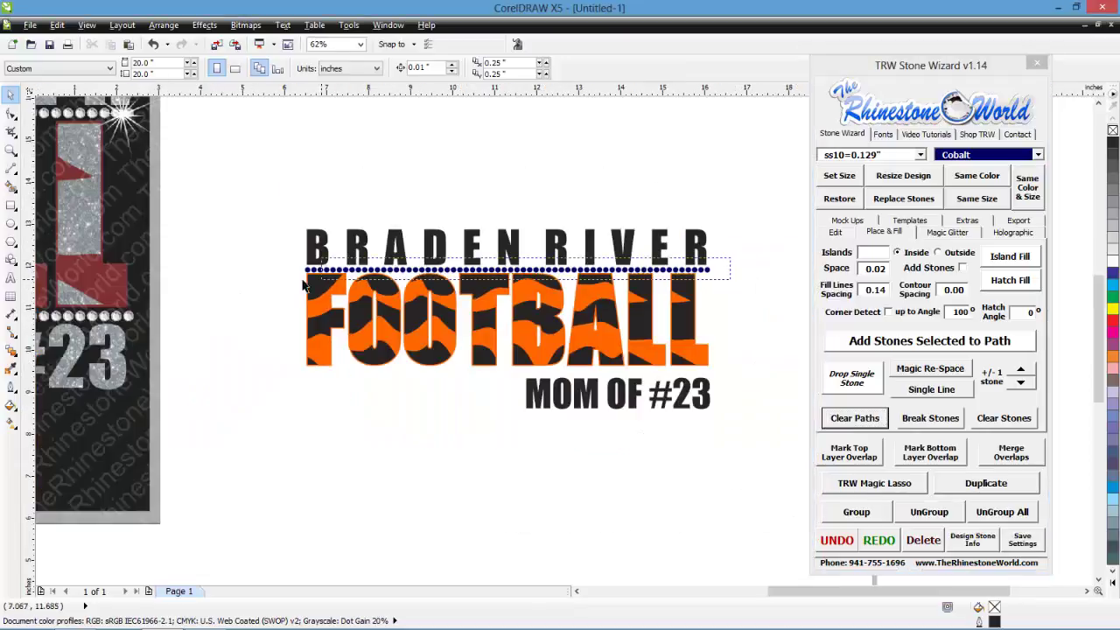
pyautogui.click(542, 273)
pyautogui.scroll(2, 573, 175)
pyautogui.moveTo(569, 143); pyautogui.dragTo(566, 344)
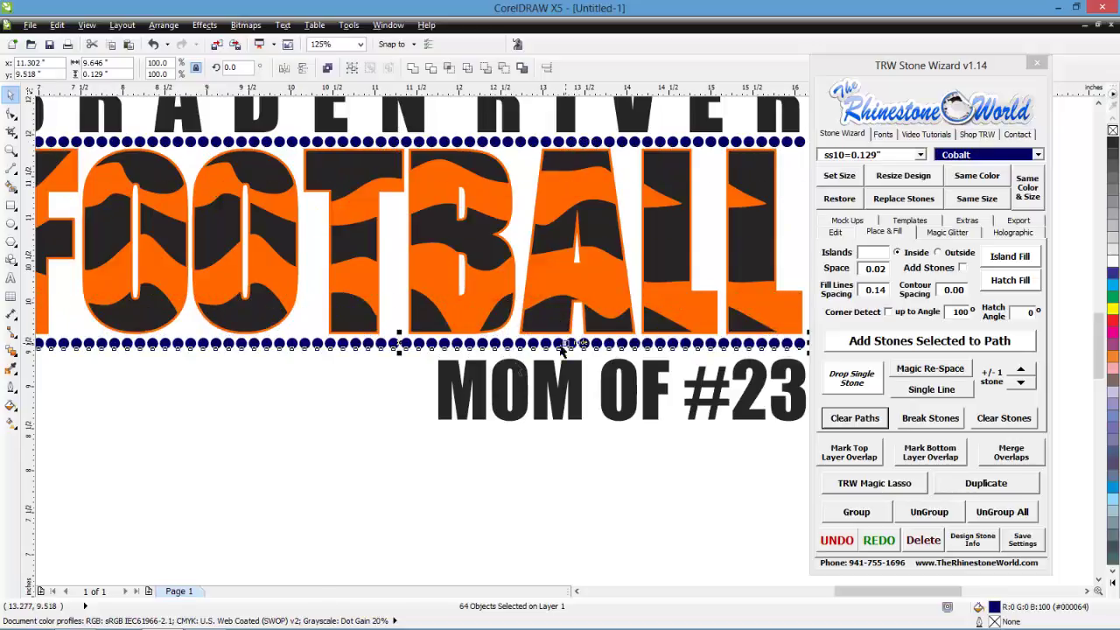
pyautogui.click(370, 412)
pyautogui.scroll(-2, 399, 400)
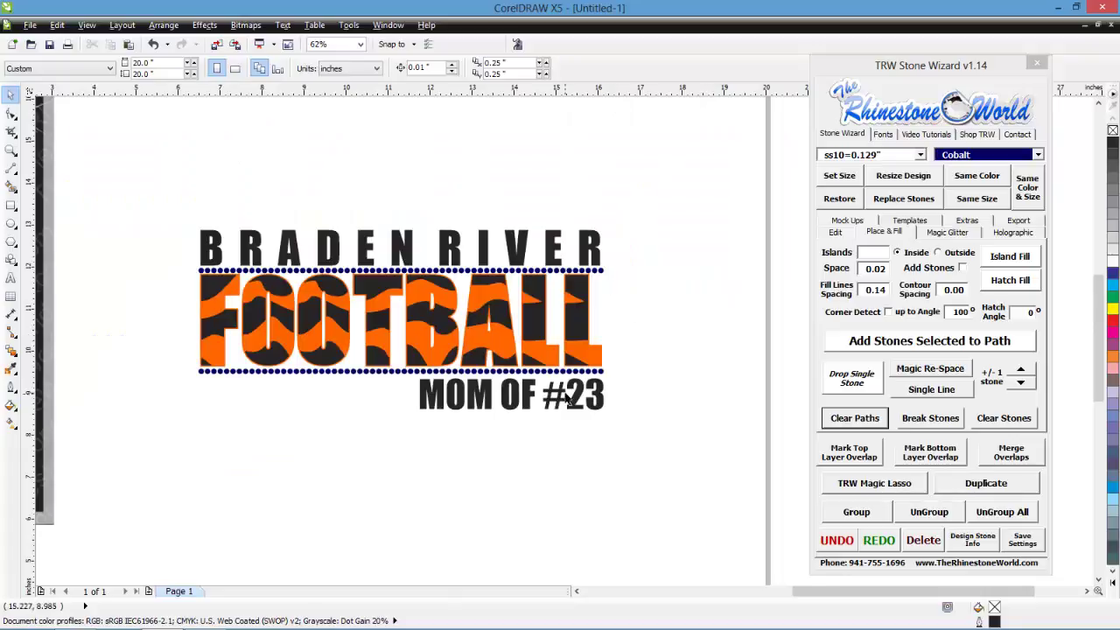
# Tighten the letter spacing of BRADEN RIVER with the Text Spacing & Shape Tool
pyautogui.scroll(1, 567, 400)
pyautogui.scroll(1, 598, 403)
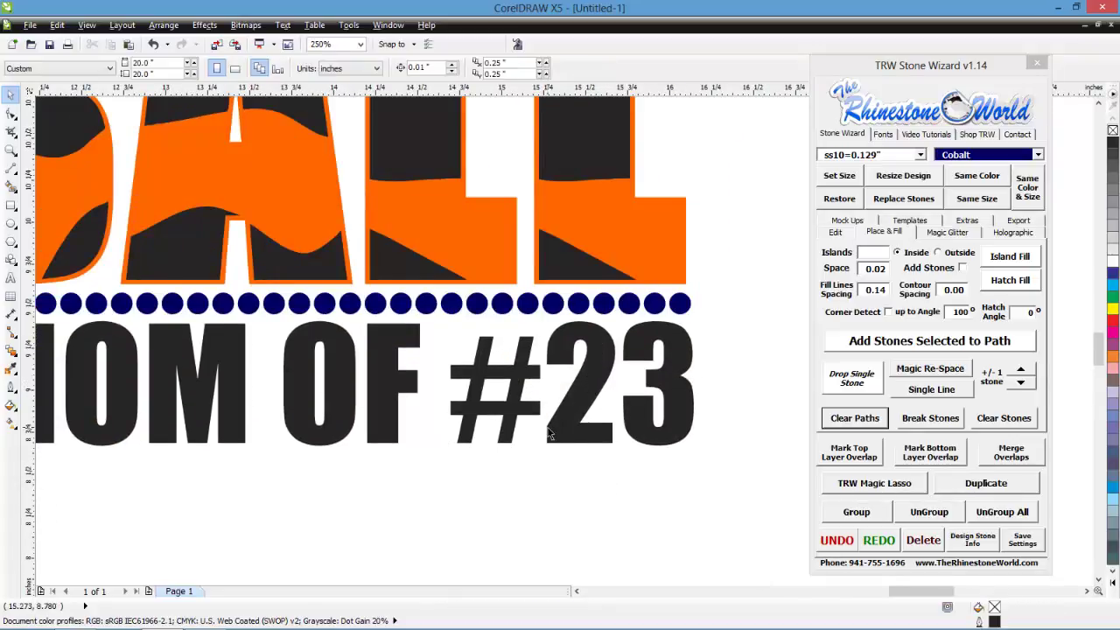
pyautogui.scroll(-1, 548, 433)
pyautogui.scroll(-1, 499, 341)
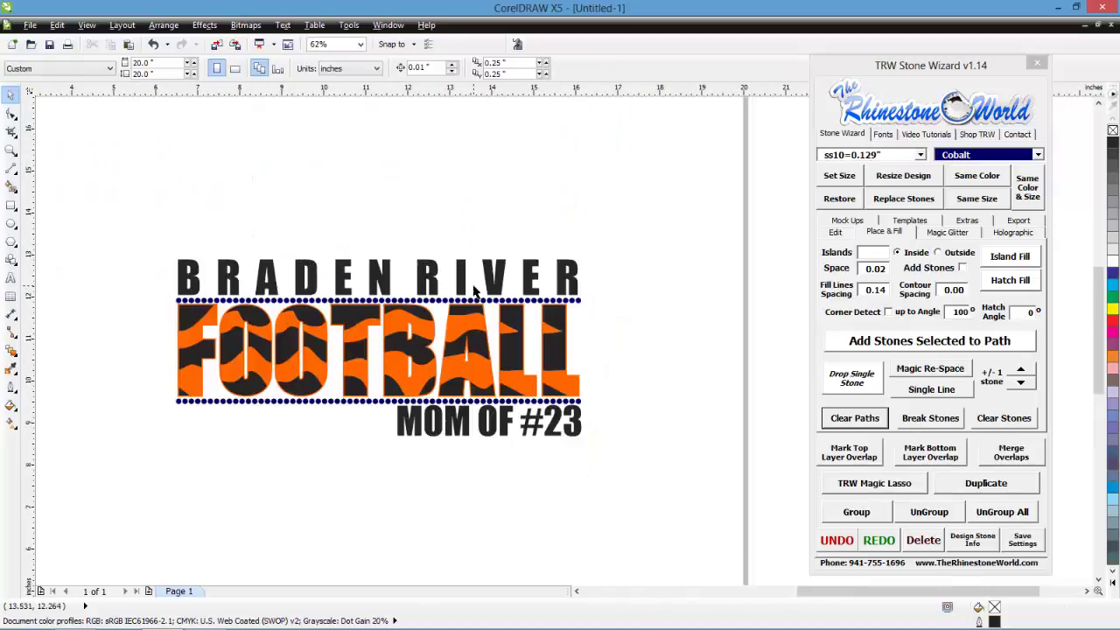
pyautogui.scroll(1, 368, 297)
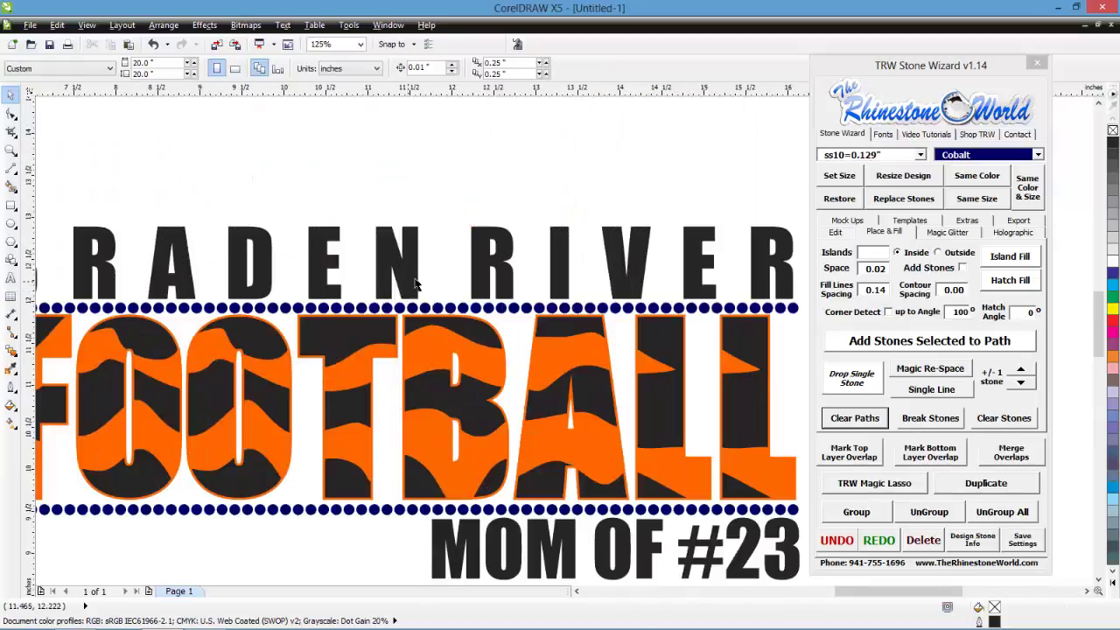
pyautogui.scroll(-1, 411, 286)
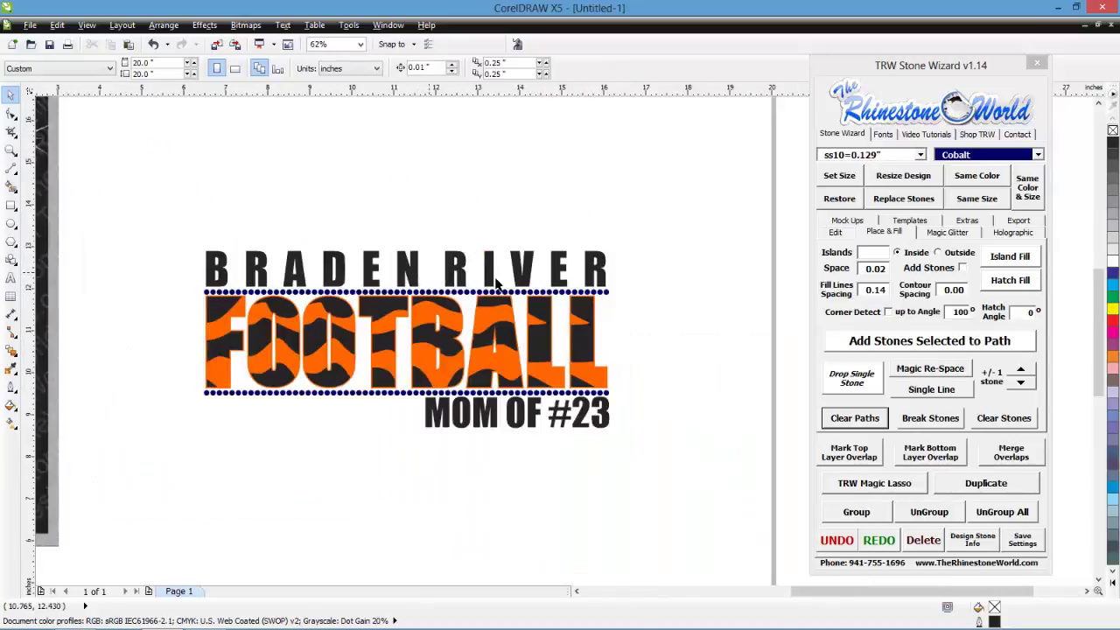
pyautogui.scroll(1, 576, 271)
pyautogui.click(630, 295)
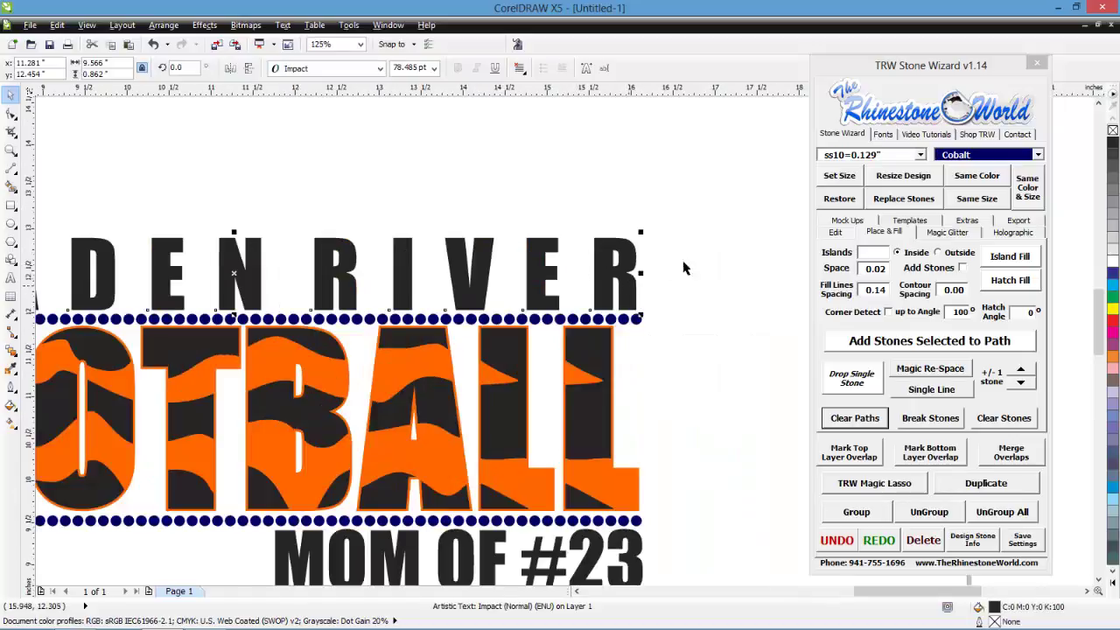
pyautogui.click(836, 232)
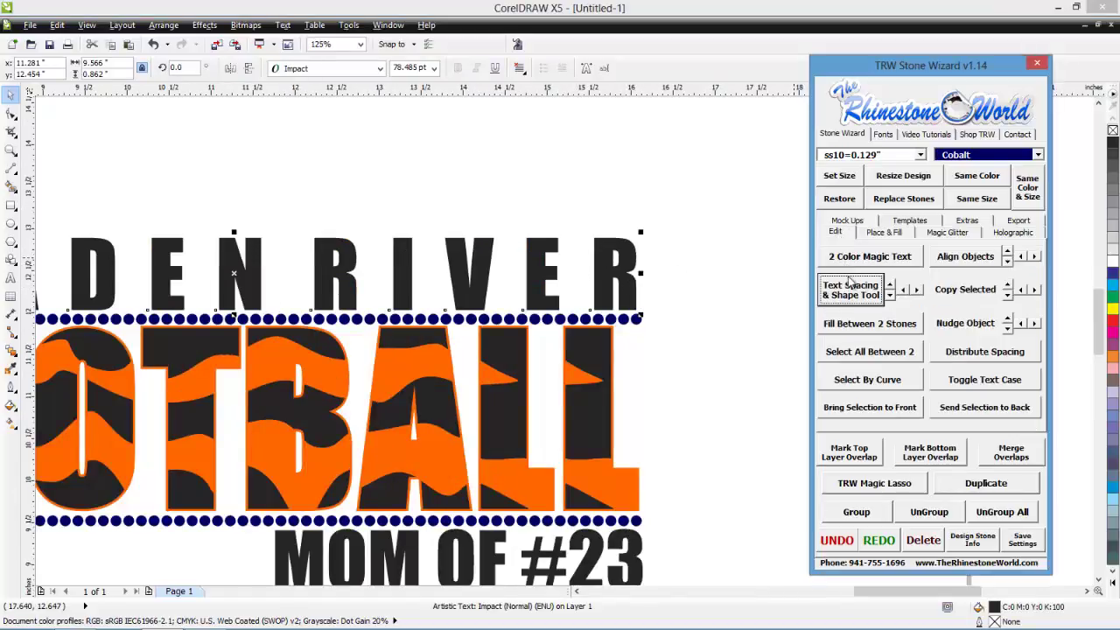
pyautogui.click(850, 290)
pyautogui.moveTo(642, 316); pyautogui.dragTo(553, 315)
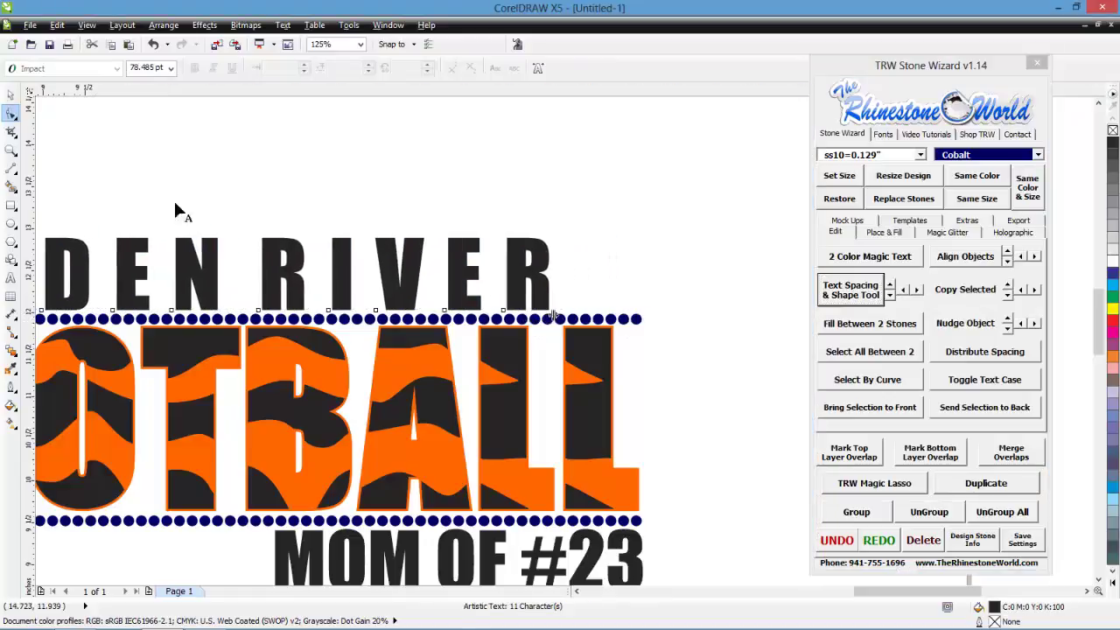
pyautogui.click(11, 94)
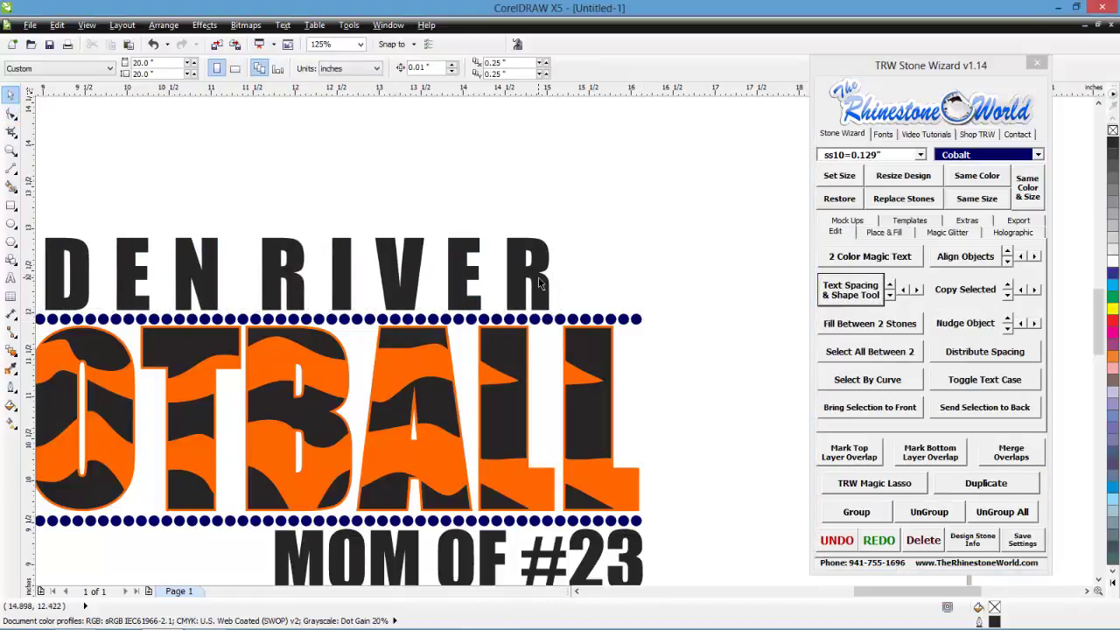
# Stretch BRADEN RIVER horizontally to 9.6 in wide, out to the right end of the stone row
pyautogui.moveTo(553, 273); pyautogui.dragTo(646, 278)
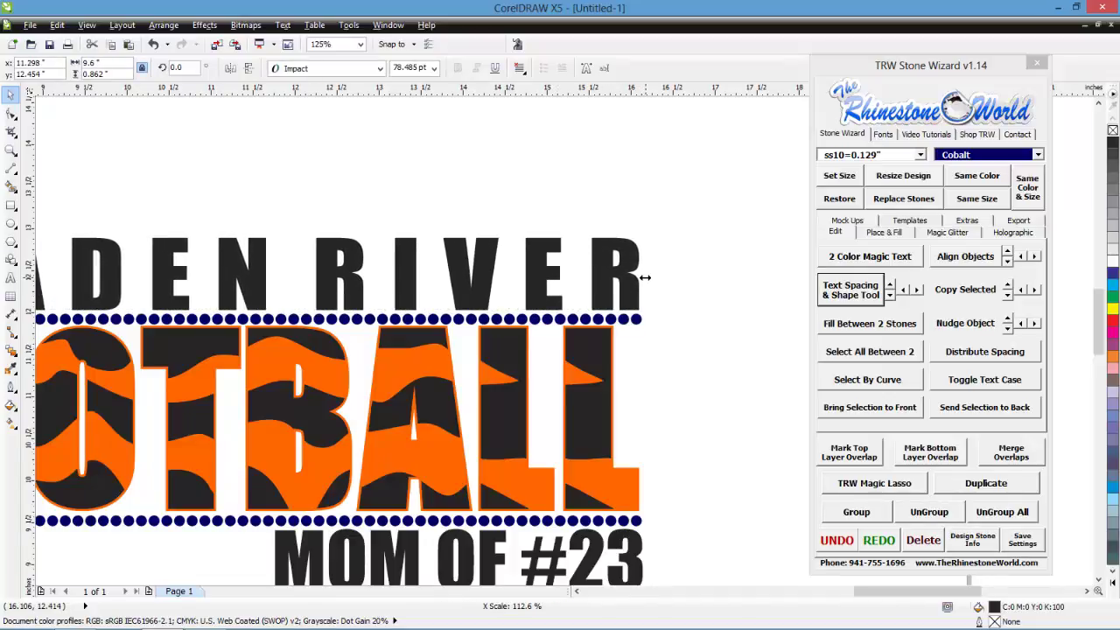
pyautogui.click(679, 328)
pyautogui.scroll(-1, 679, 328)
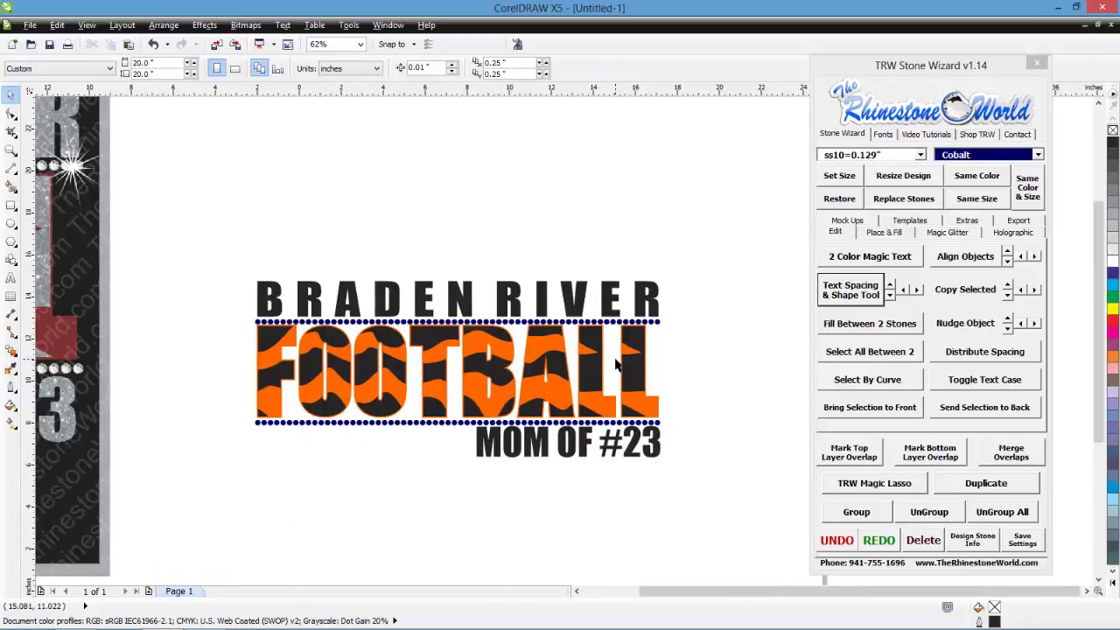
# Scale the sample image down to about 11.8 in wide and place it beside the recreated design for comparison
pyautogui.scroll(-1, 628, 364)
pyautogui.scroll(-1, 610, 336)
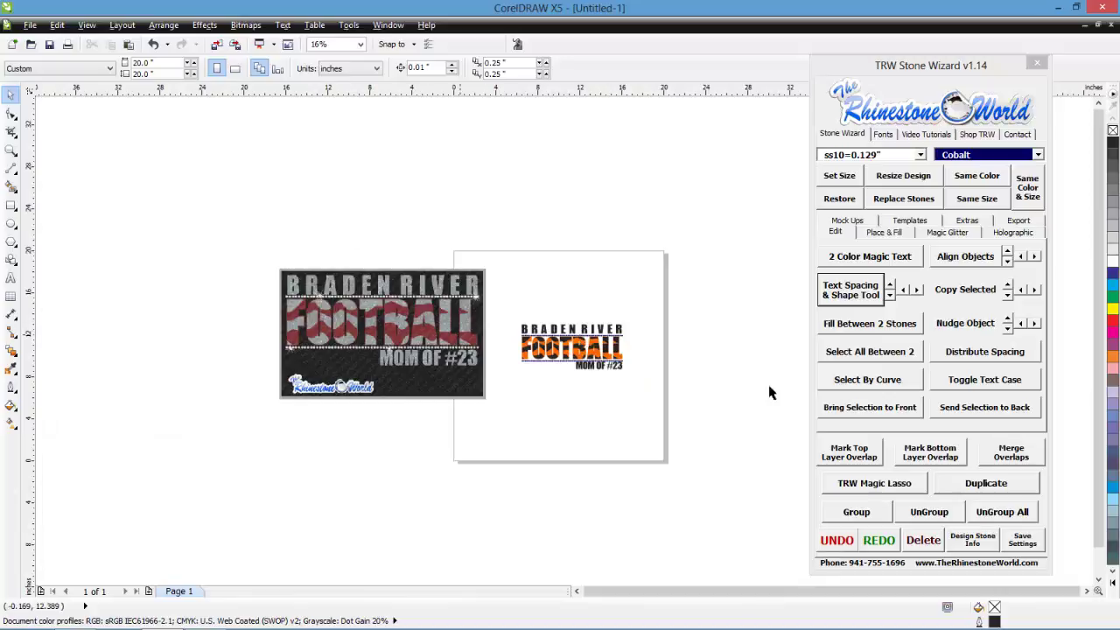
pyautogui.scroll(1, 610, 359)
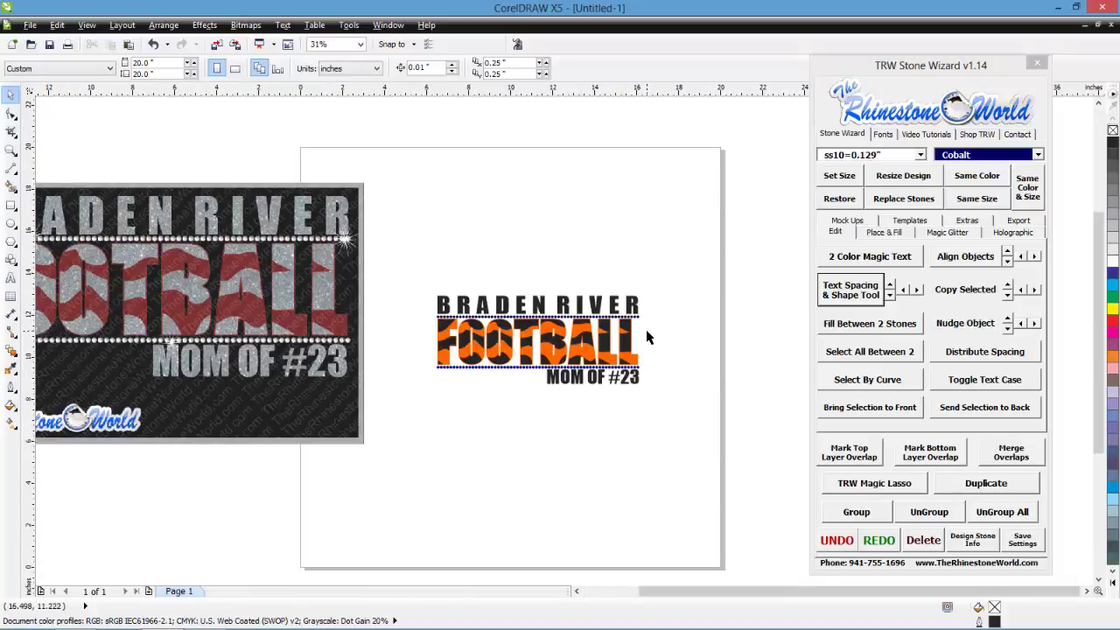
pyautogui.moveTo(661, 280); pyautogui.dragTo(398, 438)
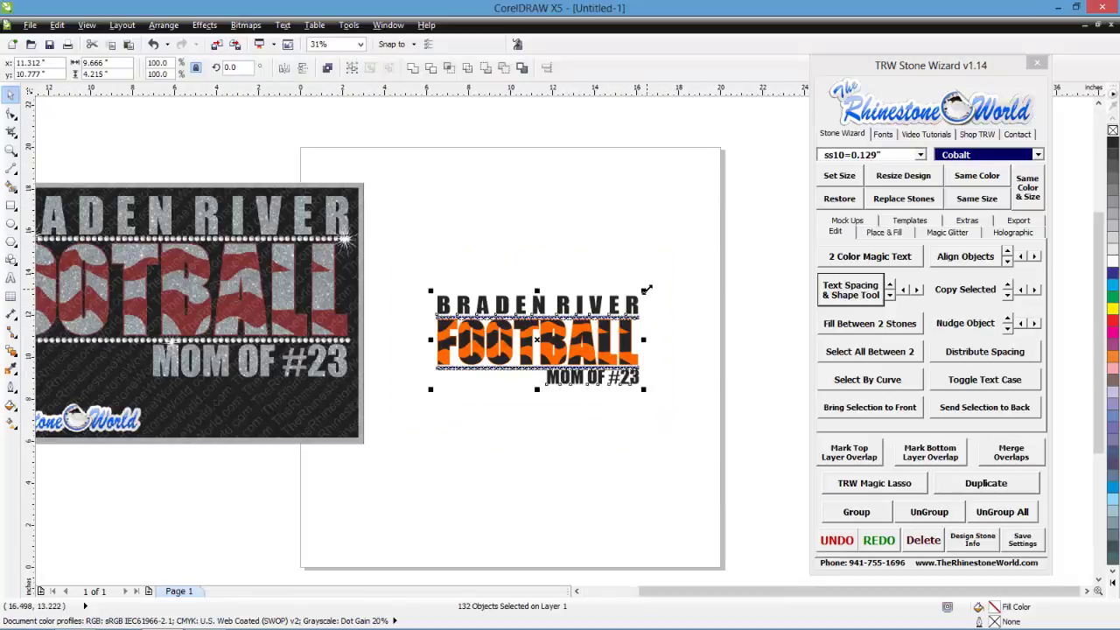
pyautogui.moveTo(341, 190)
pyautogui.mouseDown()
pyautogui.moveTo(371, 221)
pyautogui.moveTo(233, 311)
pyautogui.mouseUp()
pyautogui.moveTo(153, 375); pyautogui.dragTo(341, 320)
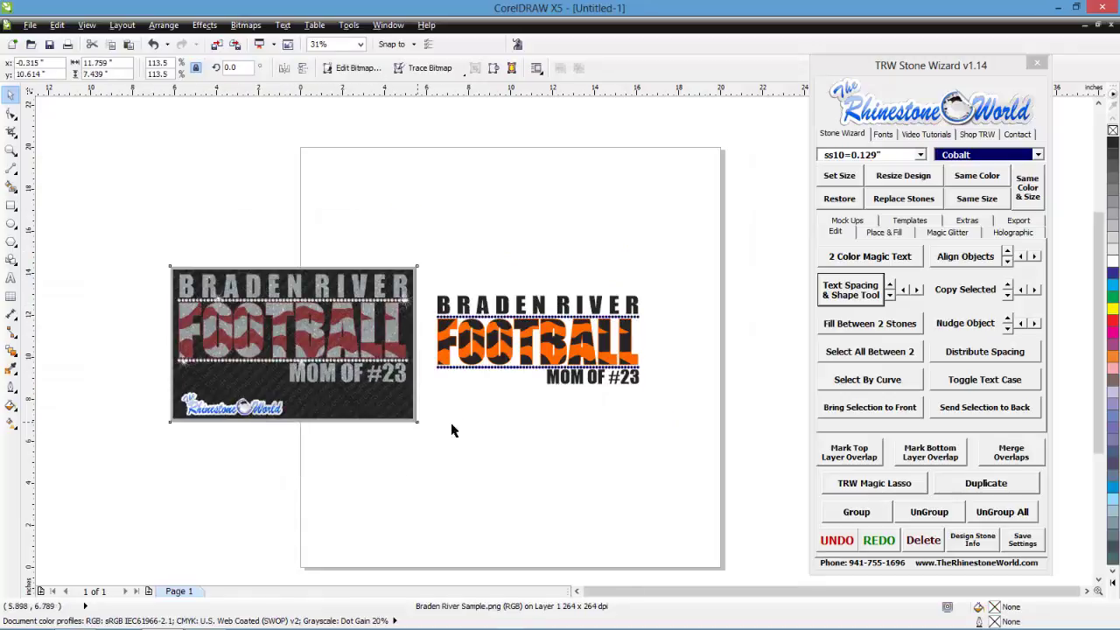
# Apply the Black Magic Glitter fill to BRADEN RIVER, MOM OF #23 and the dark layer of FOOTBALL together
pyautogui.scroll(3, 652, 365)
pyautogui.click(580, 167)
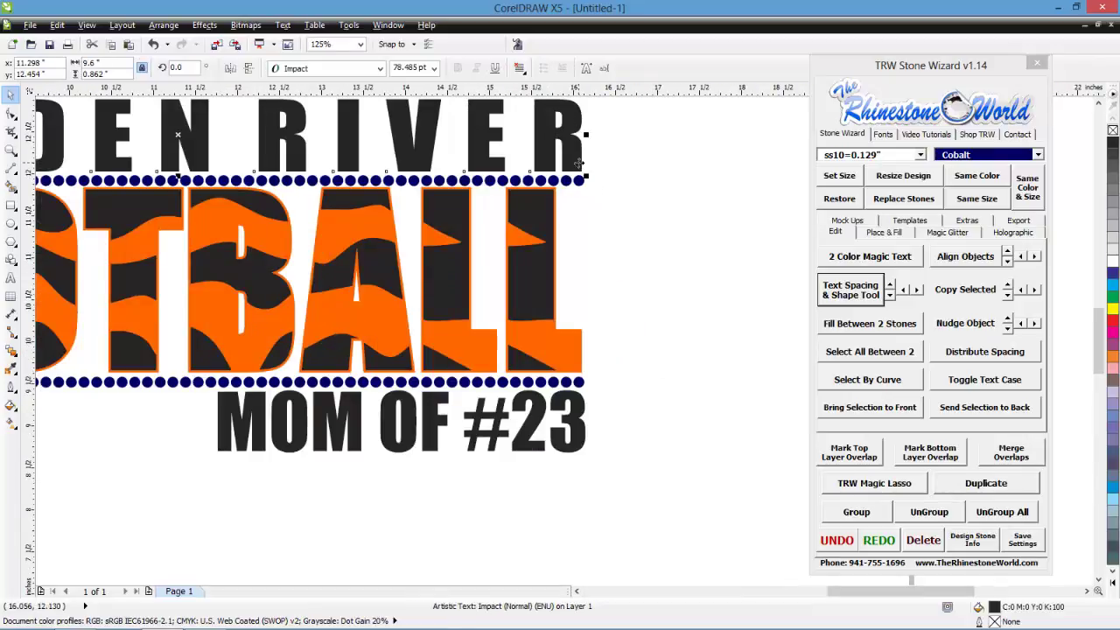
pyautogui.scroll(-3, 521, 298)
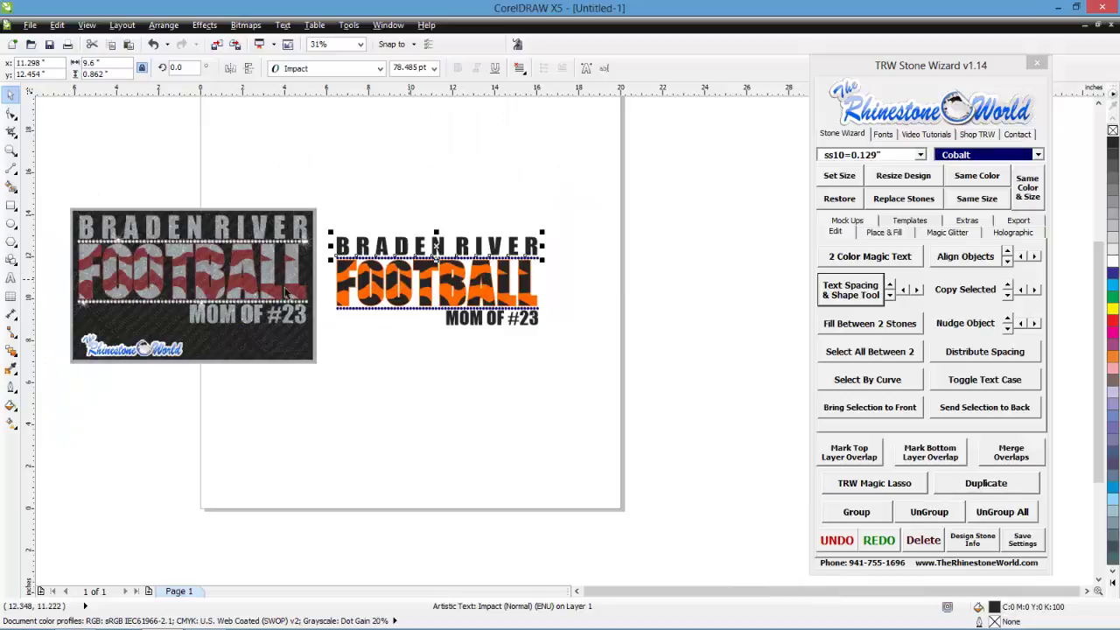
pyautogui.scroll(1, 245, 277)
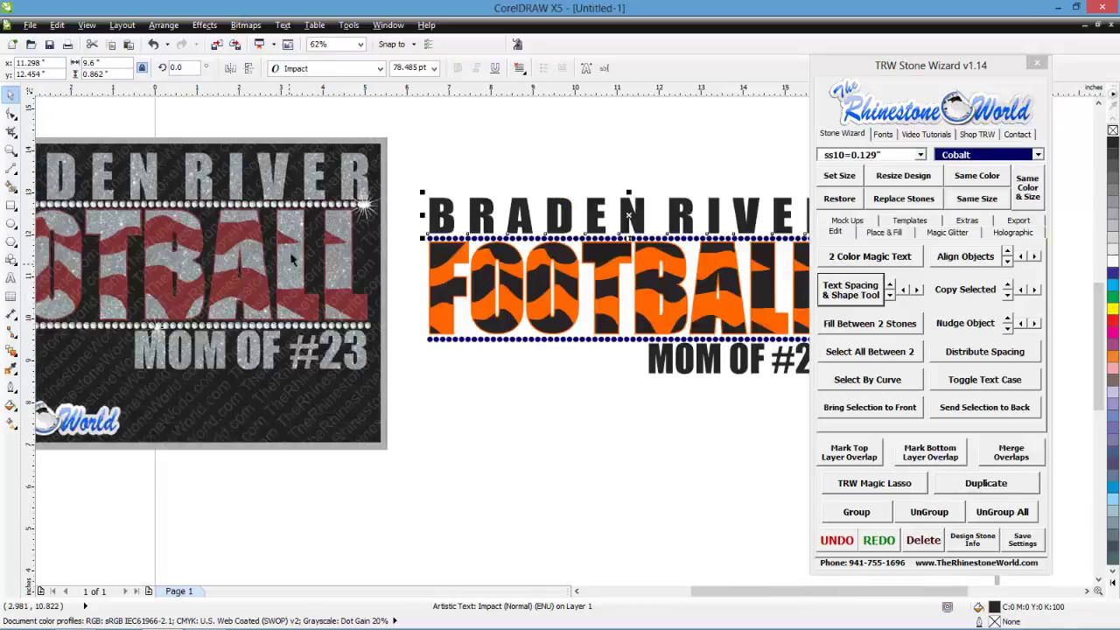
pyautogui.scroll(-1, 293, 260)
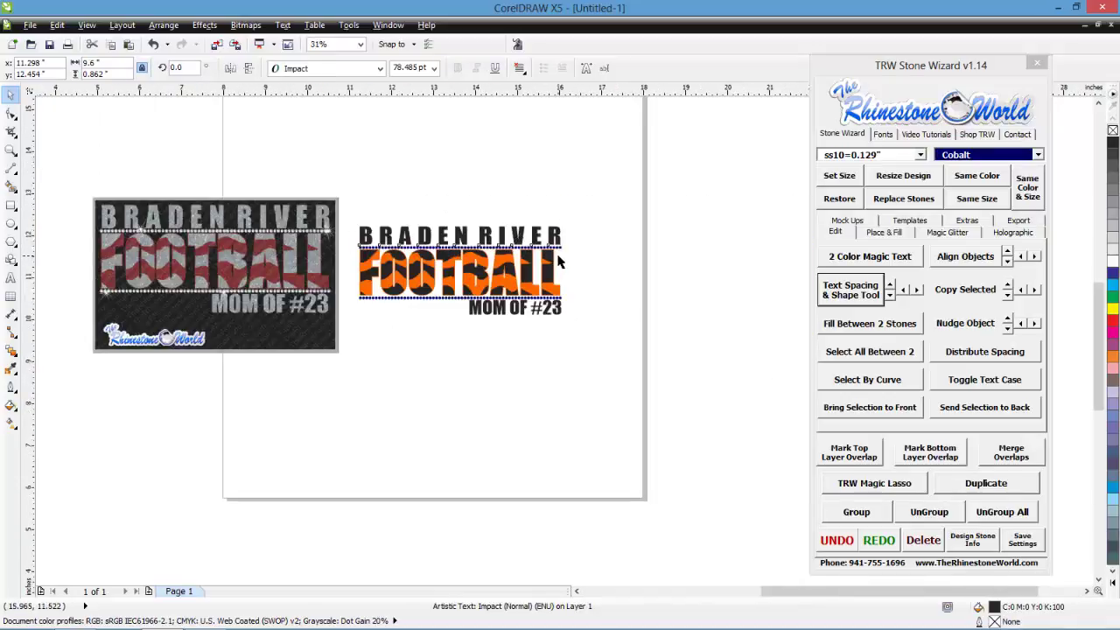
pyautogui.scroll(1, 559, 260)
pyautogui.scroll(1, 551, 255)
pyautogui.keyDown('shift'); pyautogui.click(578, 495); pyautogui.keyUp('shift')
pyautogui.keyDown('shift'); pyautogui.click(573, 477); pyautogui.keyUp('shift')
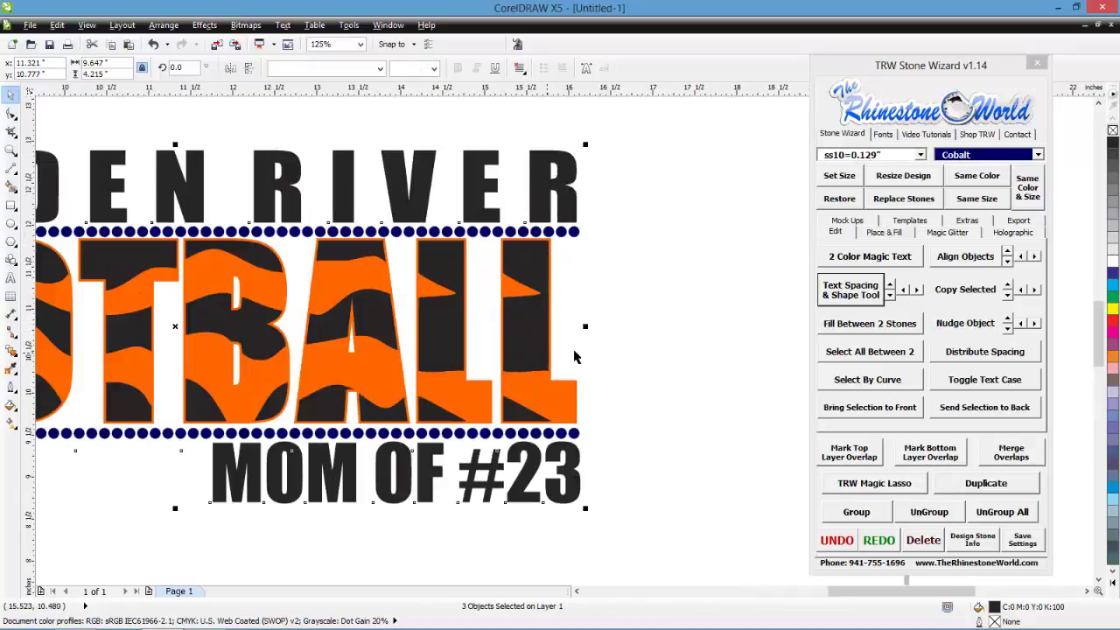
pyautogui.moveTo(548, 336); pyautogui.dragTo(684, 387)
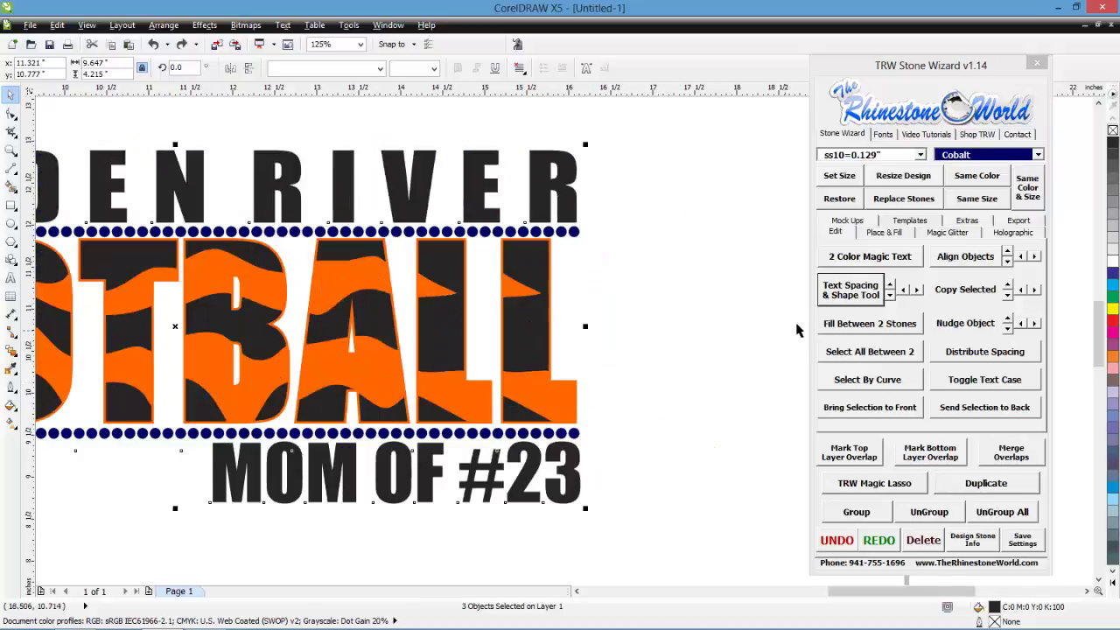
pyautogui.click(945, 233)
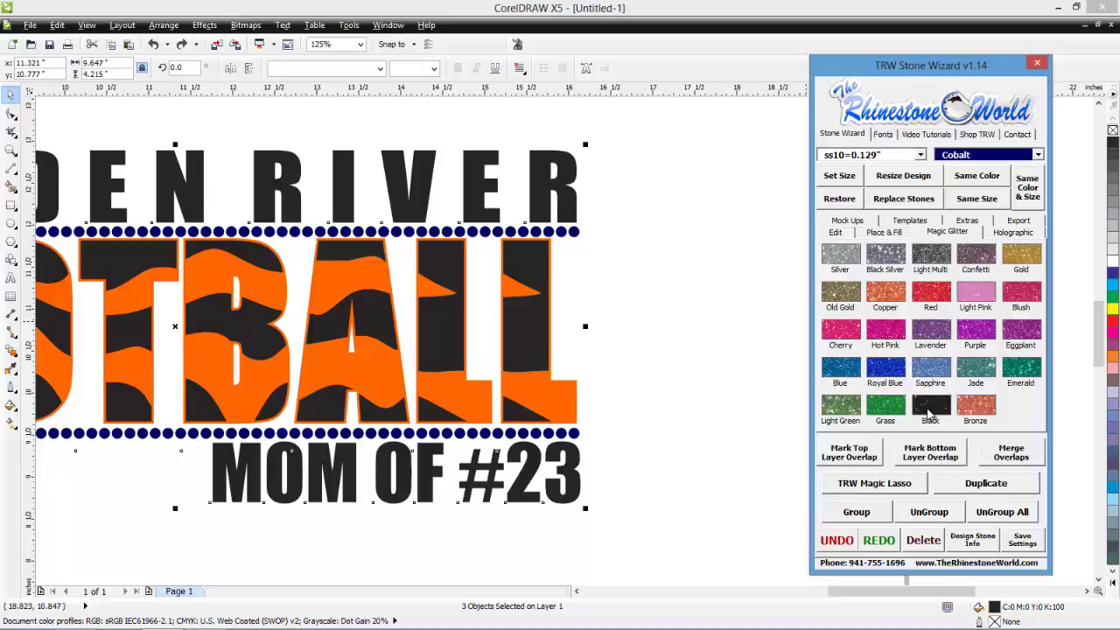
pyautogui.click(727, 350)
# Apply the Hot Pink Magic Glitter fill to the orange zebra layer of FOOTBALL
pyautogui.click(518, 298)
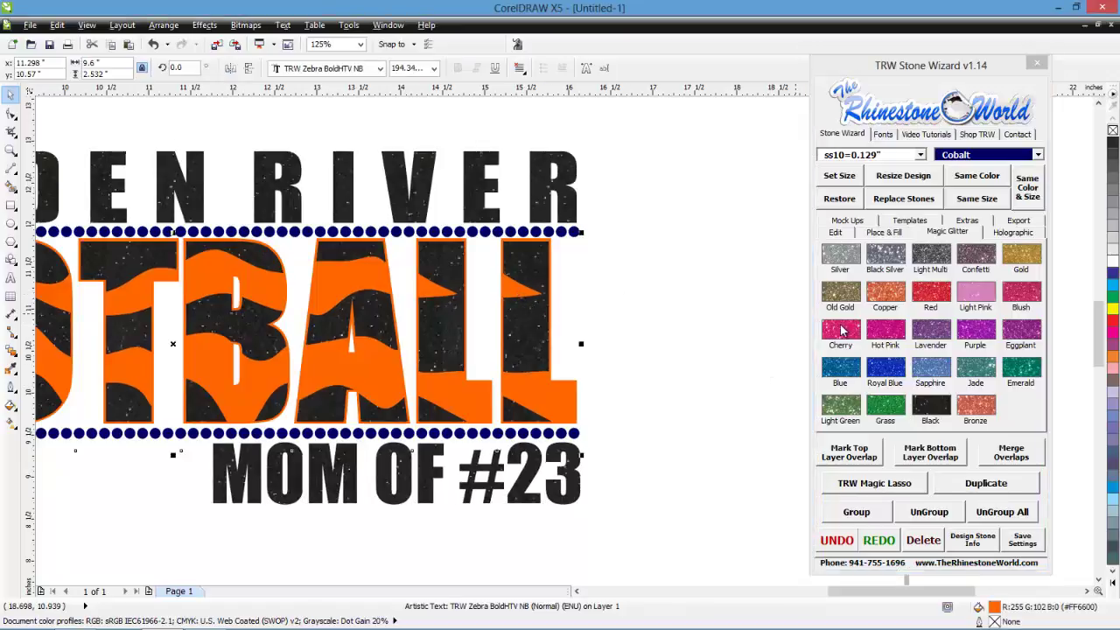
pyautogui.click(901, 337)
pyautogui.click(705, 340)
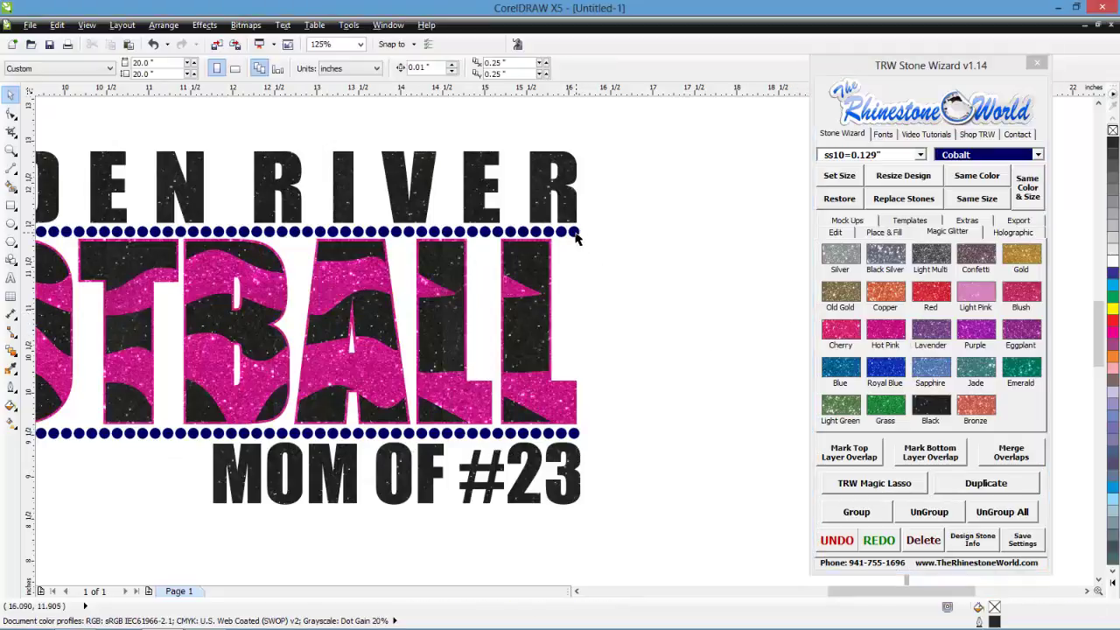
# Recolour all Cobalt stones in both rhinestone rows to TRW Hot Pinkie
pyautogui.click(574, 233)
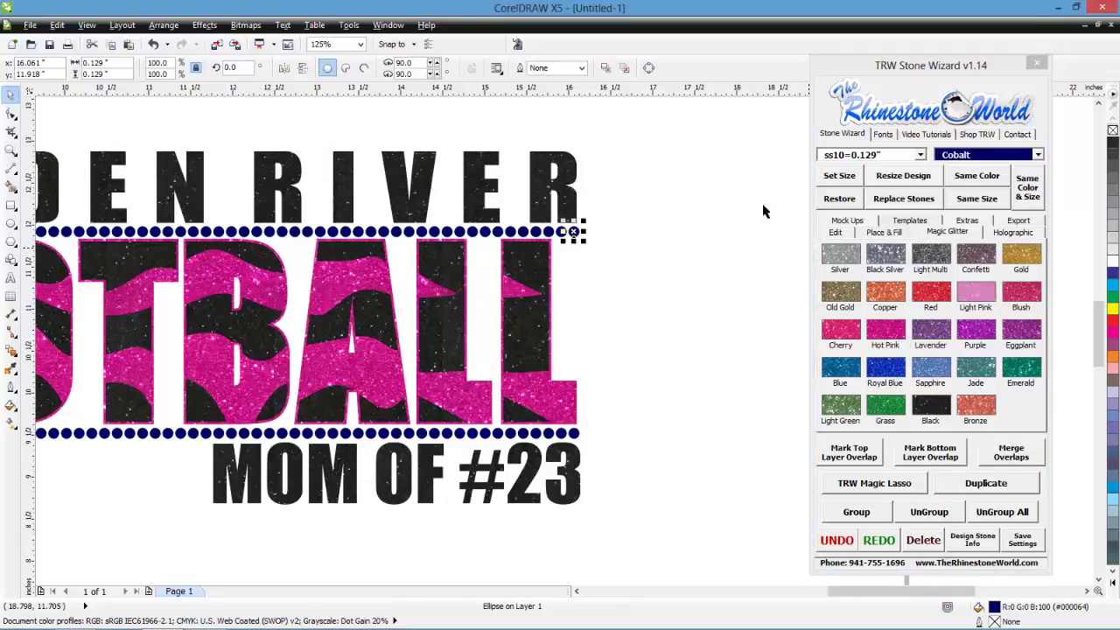
pyautogui.click(966, 180)
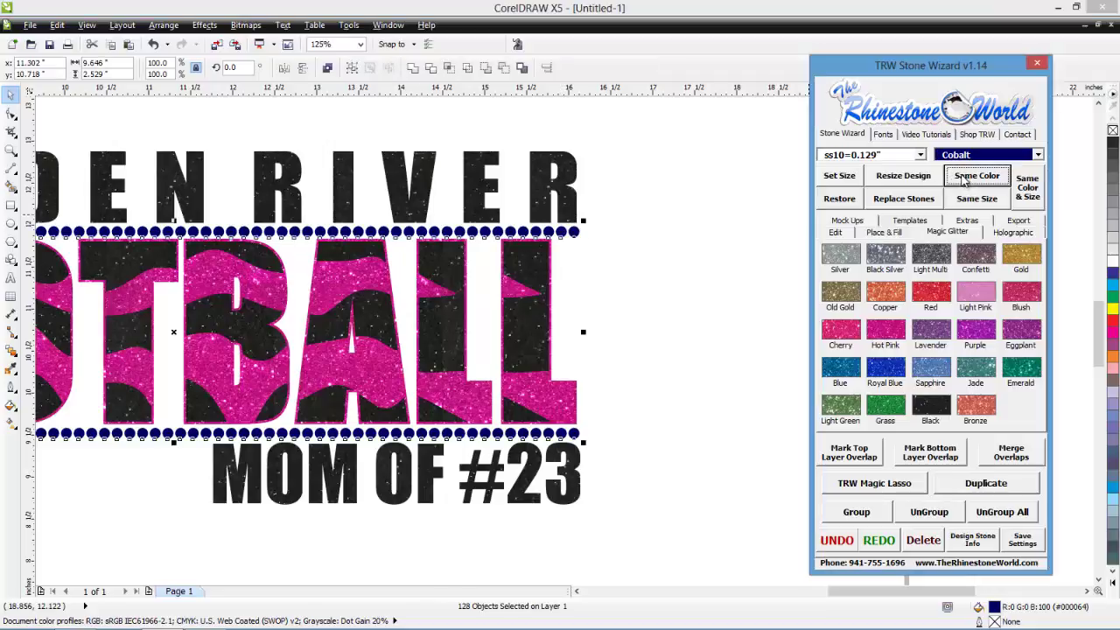
pyautogui.click(1036, 155)
pyautogui.scroll(-5, 1041, 263)
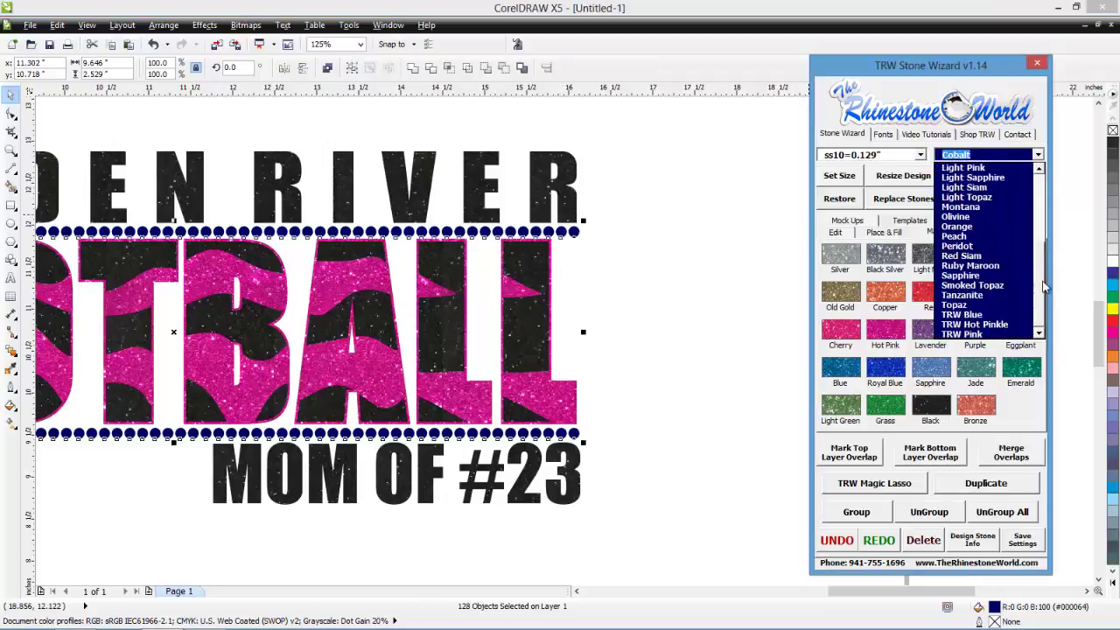
pyautogui.click(989, 328)
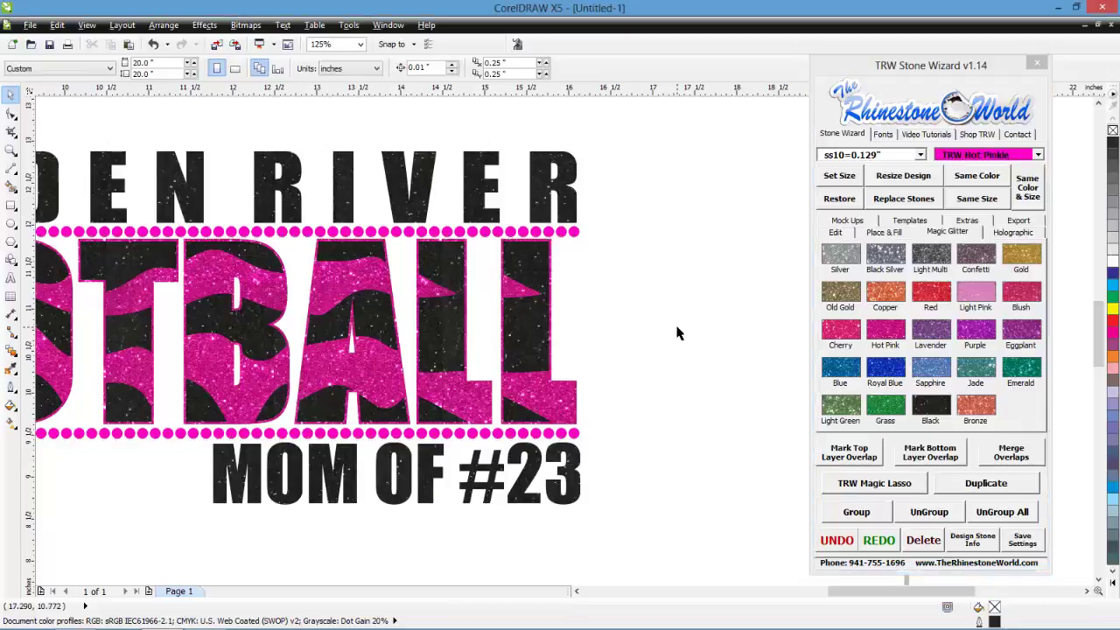
# Delete the sample image placed beside the recreated design
pyautogui.scroll(-2, 678, 330)
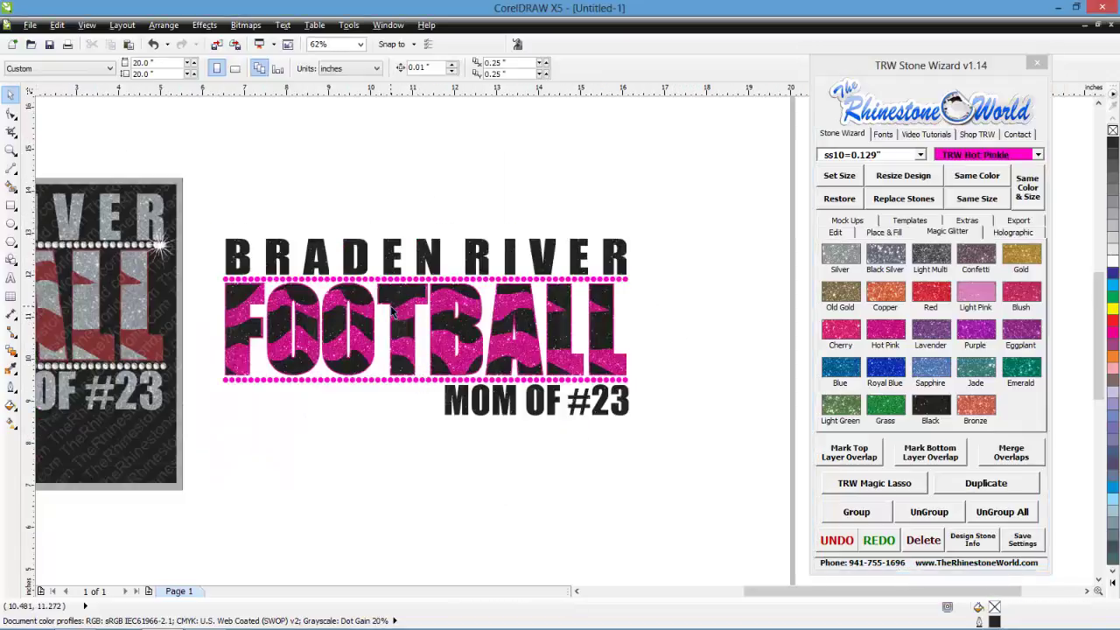
pyautogui.scroll(-1, 396, 311)
pyautogui.scroll(1, 407, 308)
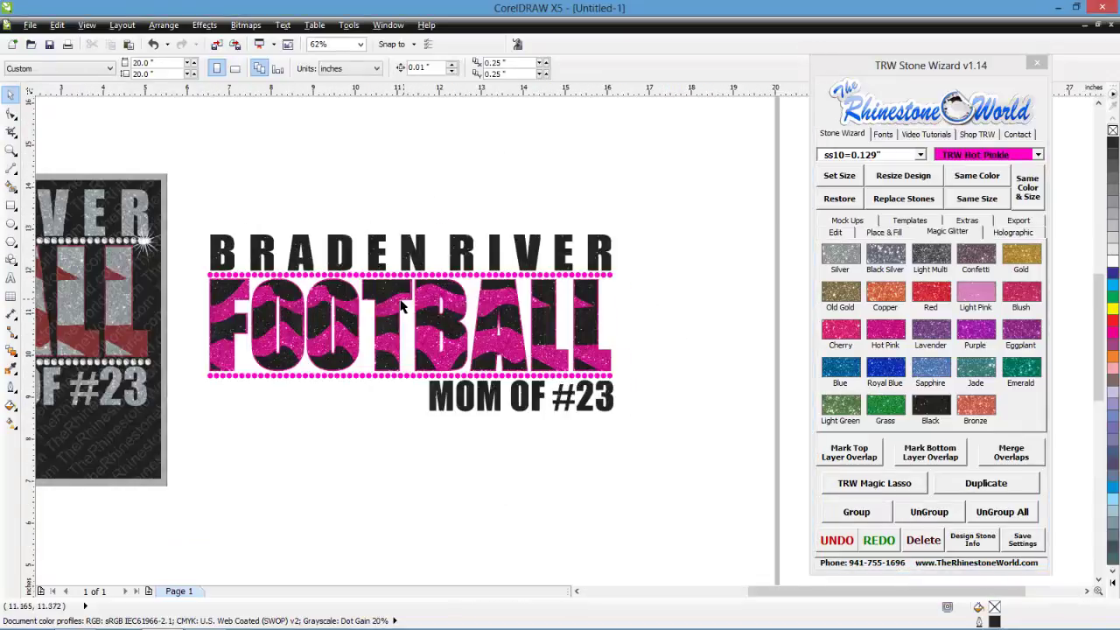
pyautogui.scroll(-1, 408, 308)
pyautogui.click(233, 326)
pyautogui.press('Delete')
# Create a Basic women's mock-up of the complete design on the fifth short-sleeved shirt style
pyautogui.moveTo(560, 250); pyautogui.dragTo(233, 420)
pyautogui.scroll(1, 441, 313)
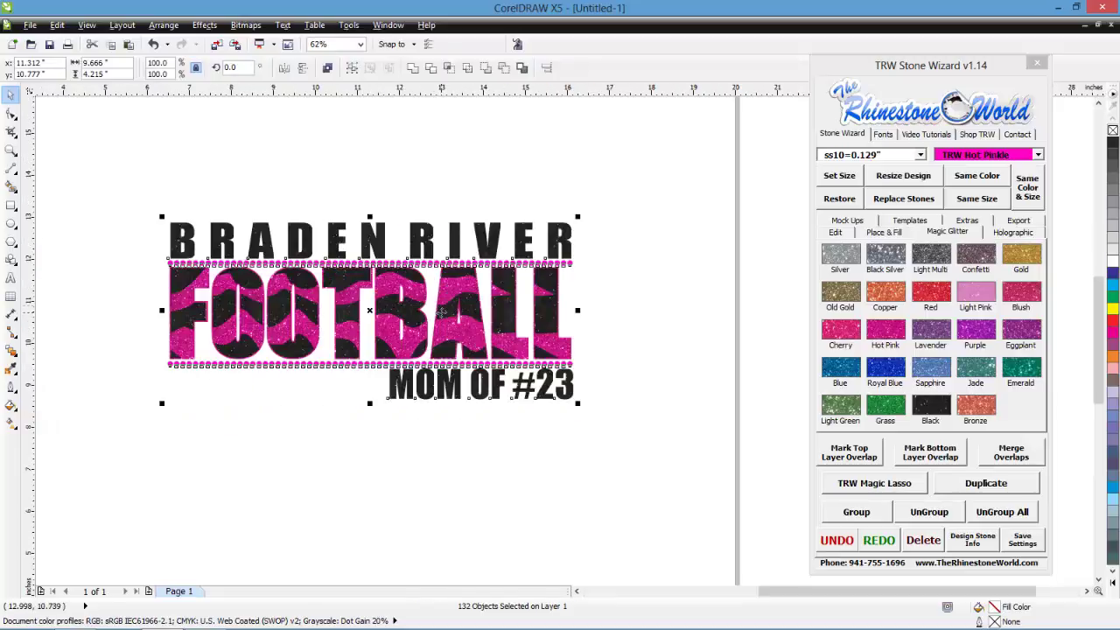
pyautogui.click(863, 219)
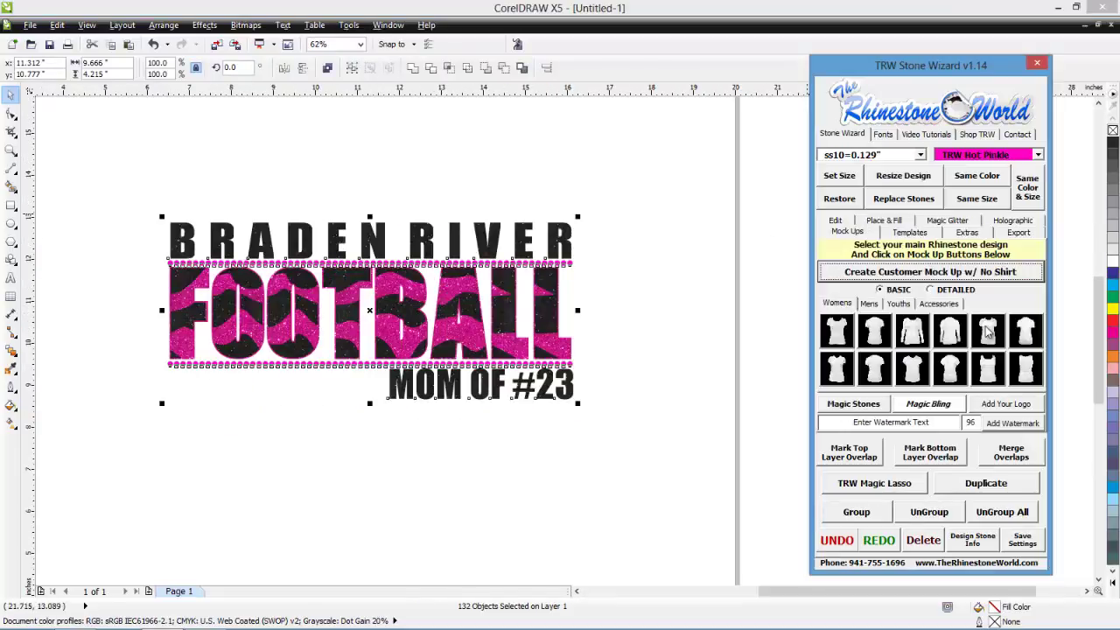
pyautogui.click(977, 333)
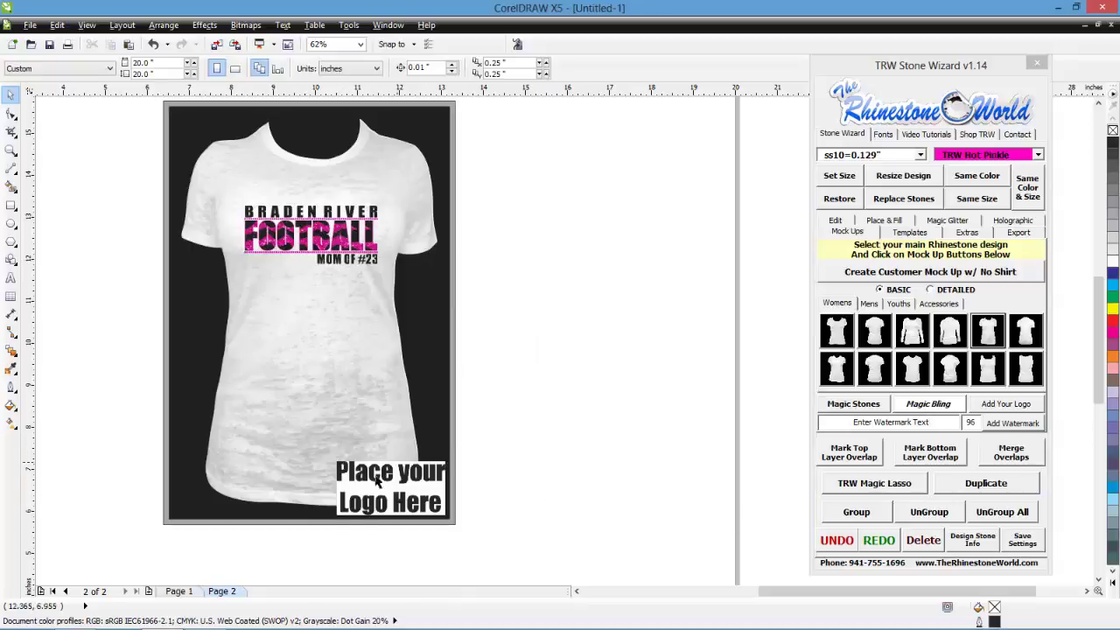
# Apply the Magic Stones effect to the rhinestone rows on the shirt mock-up
pyautogui.scroll(-1, 530, 418)
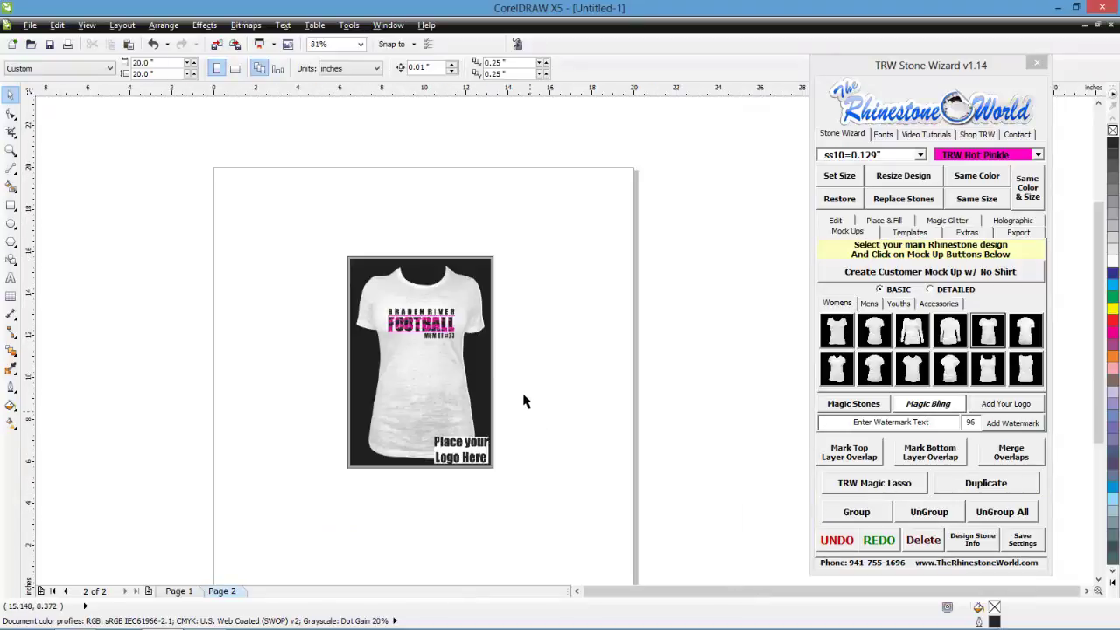
pyautogui.scroll(2, 433, 331)
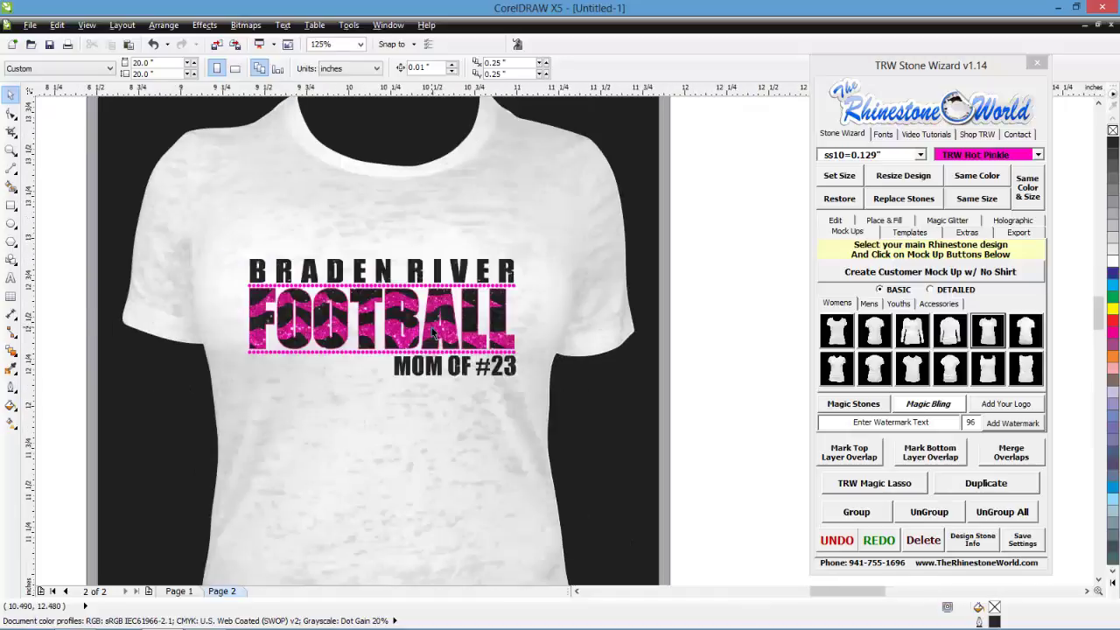
pyautogui.scroll(2, 433, 330)
pyautogui.click(608, 244)
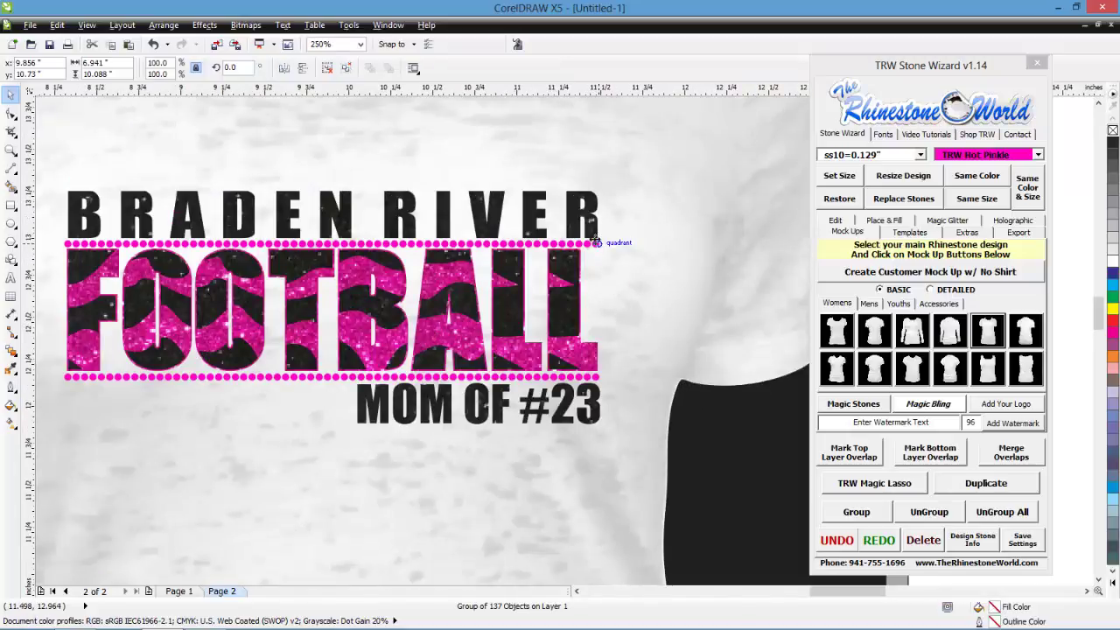
pyautogui.scroll(2, 595, 247)
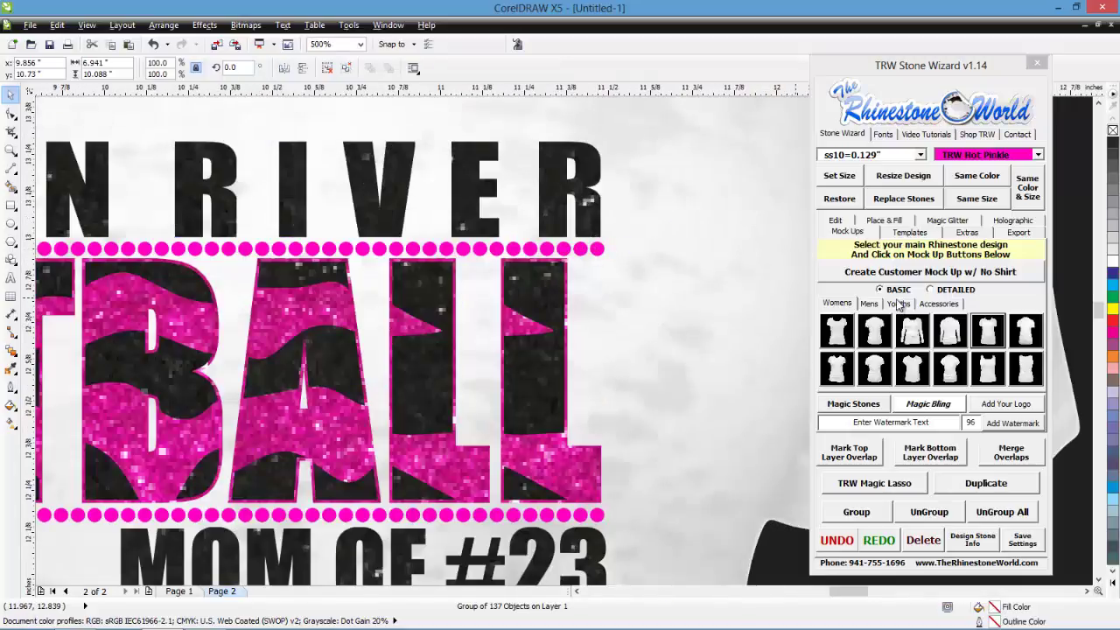
pyautogui.click(853, 405)
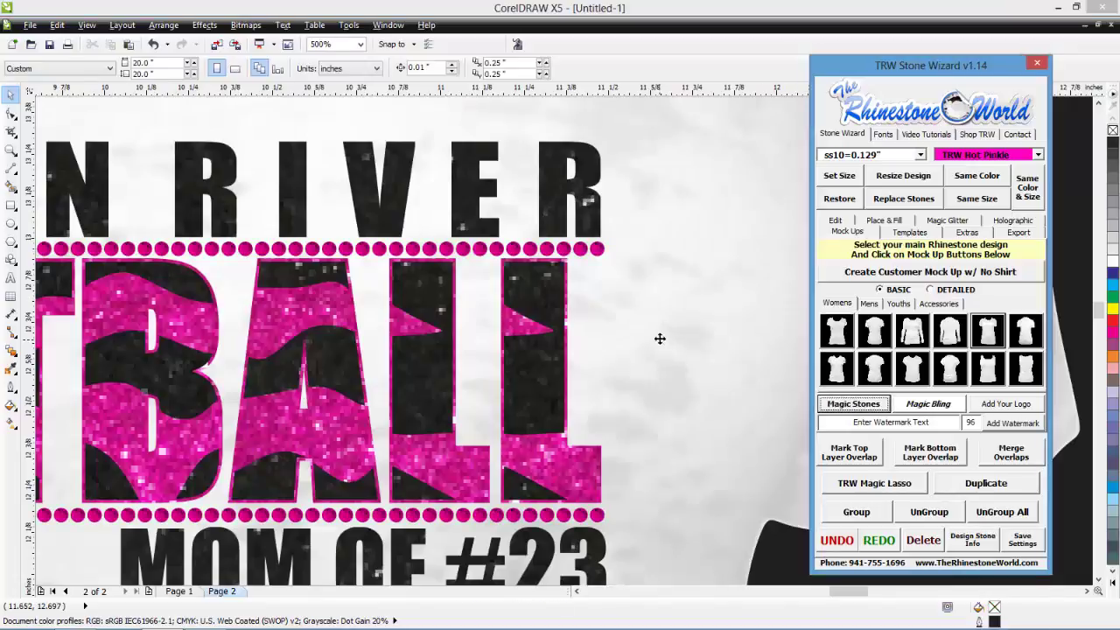
pyautogui.scroll(6, 589, 555)
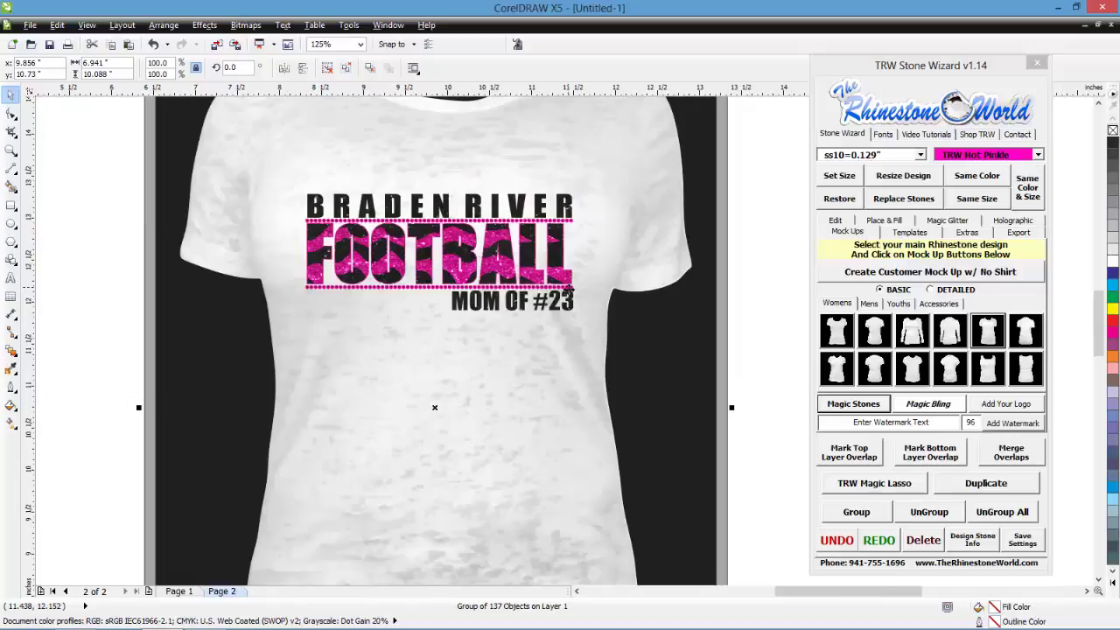
pyautogui.scroll(-1, 570, 293)
pyautogui.click(718, 301)
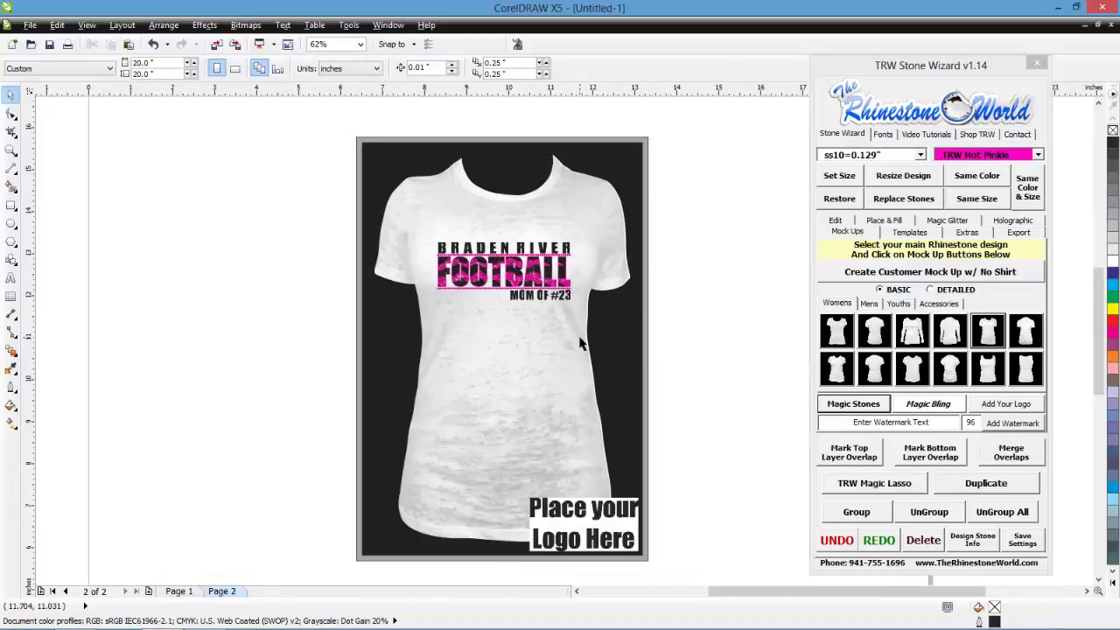
# Generate TRW Magic Templates from the whole design on Page 1
pyautogui.click(179, 592)
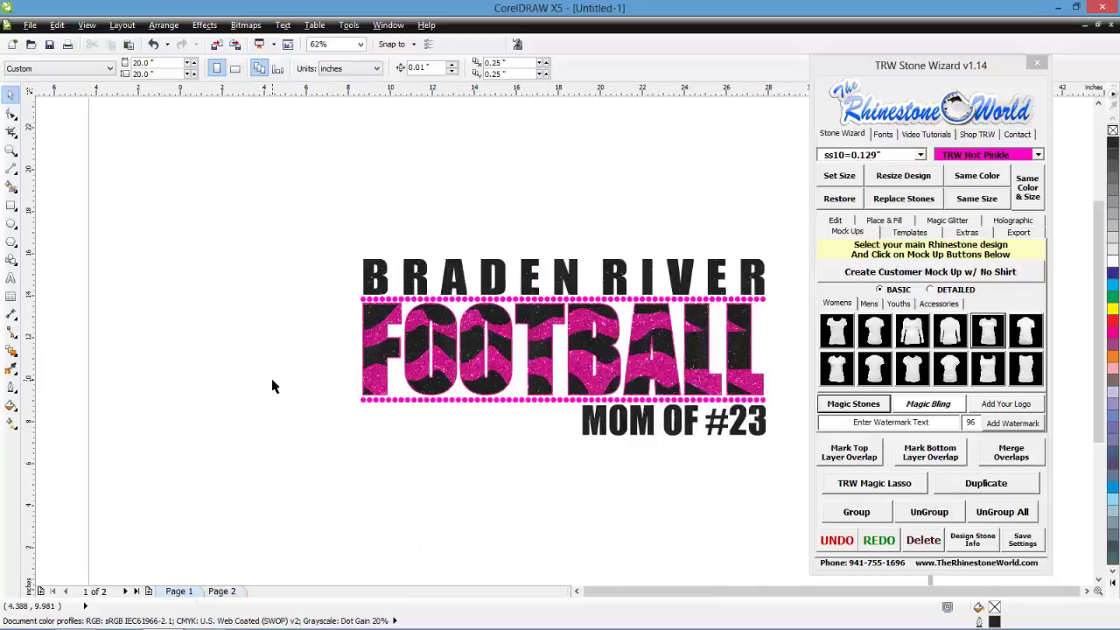
pyautogui.scroll(-2, 271, 385)
pyautogui.scroll(2, 535, 410)
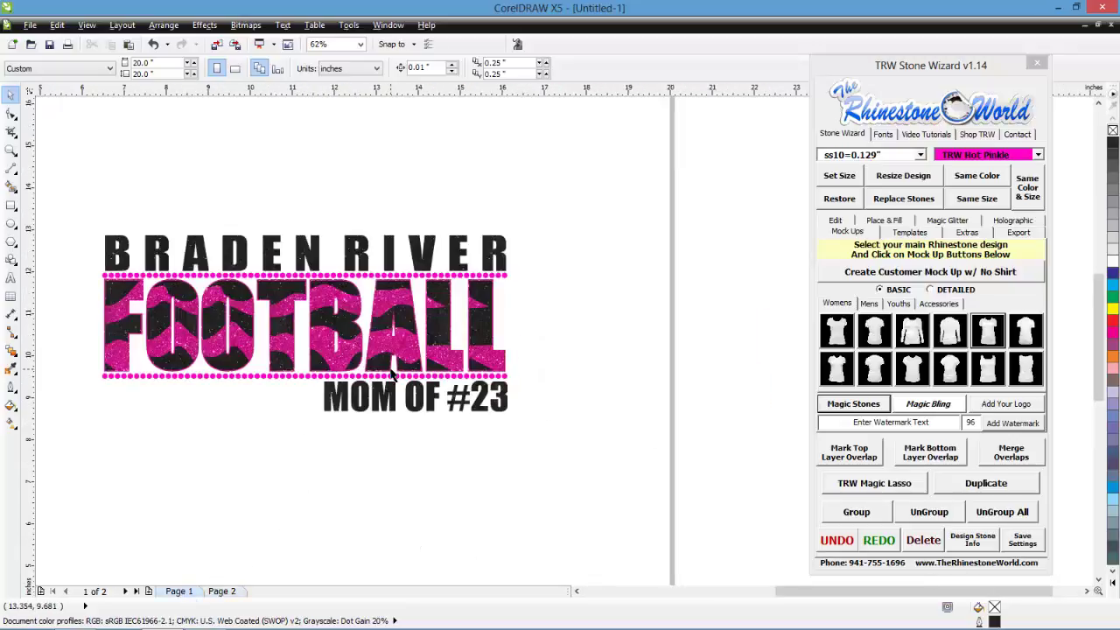
pyautogui.scroll(-4, 540, 326)
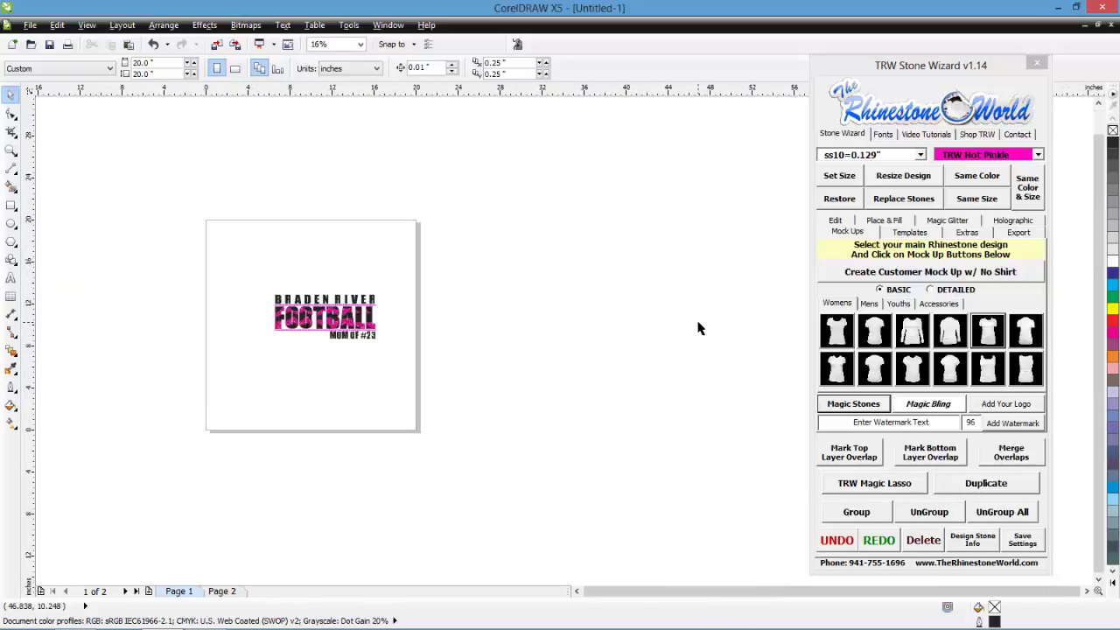
pyautogui.moveTo(429, 267); pyautogui.dragTo(160, 403)
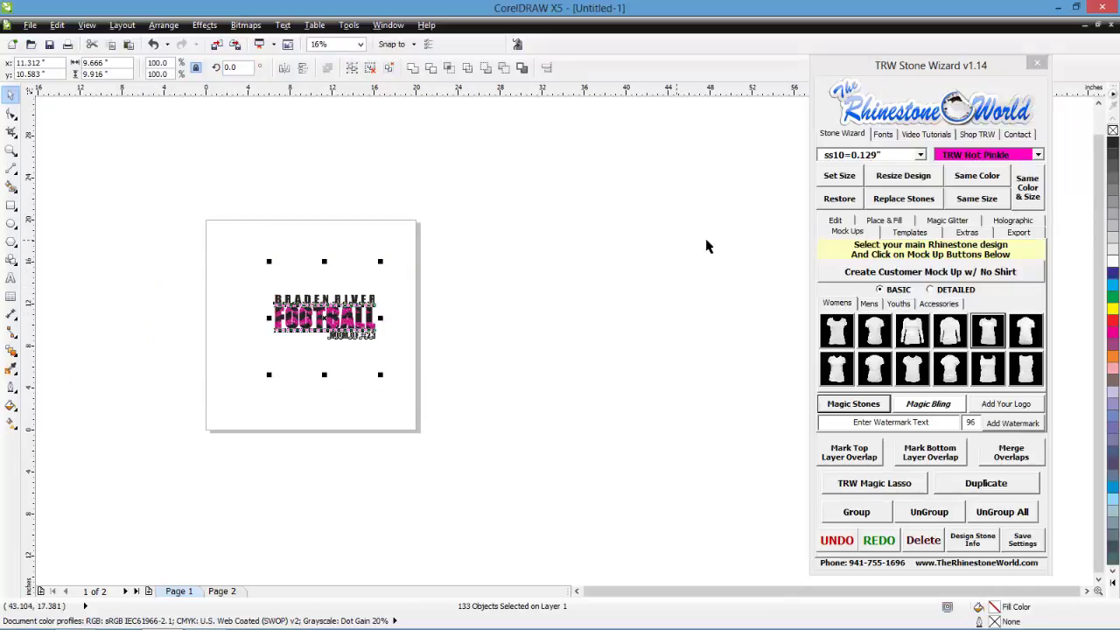
pyautogui.click(907, 233)
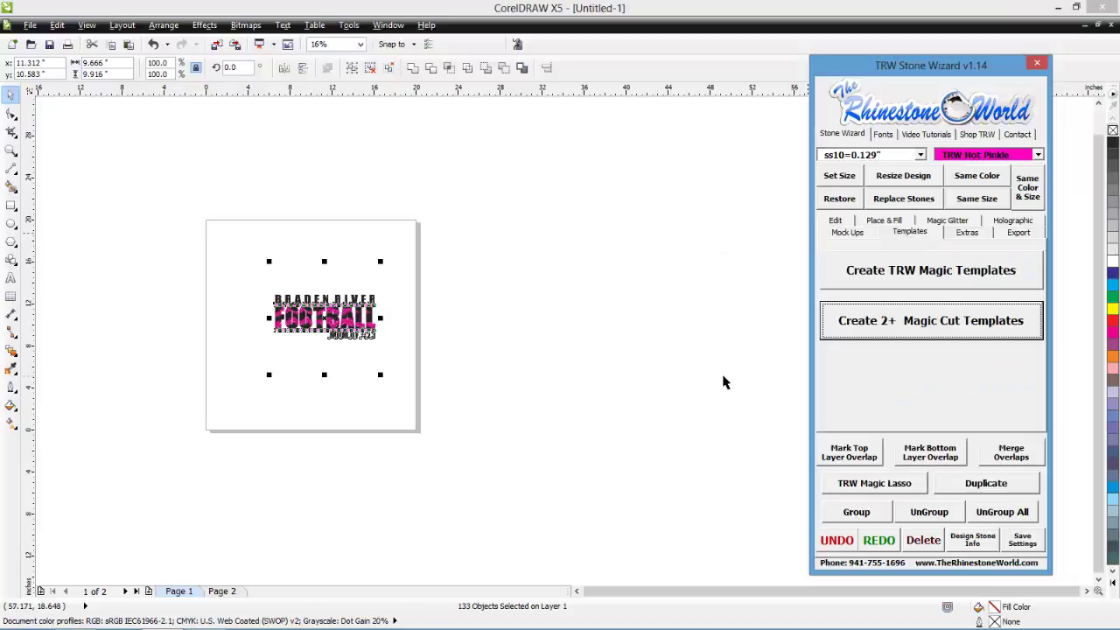
pyautogui.click(867, 275)
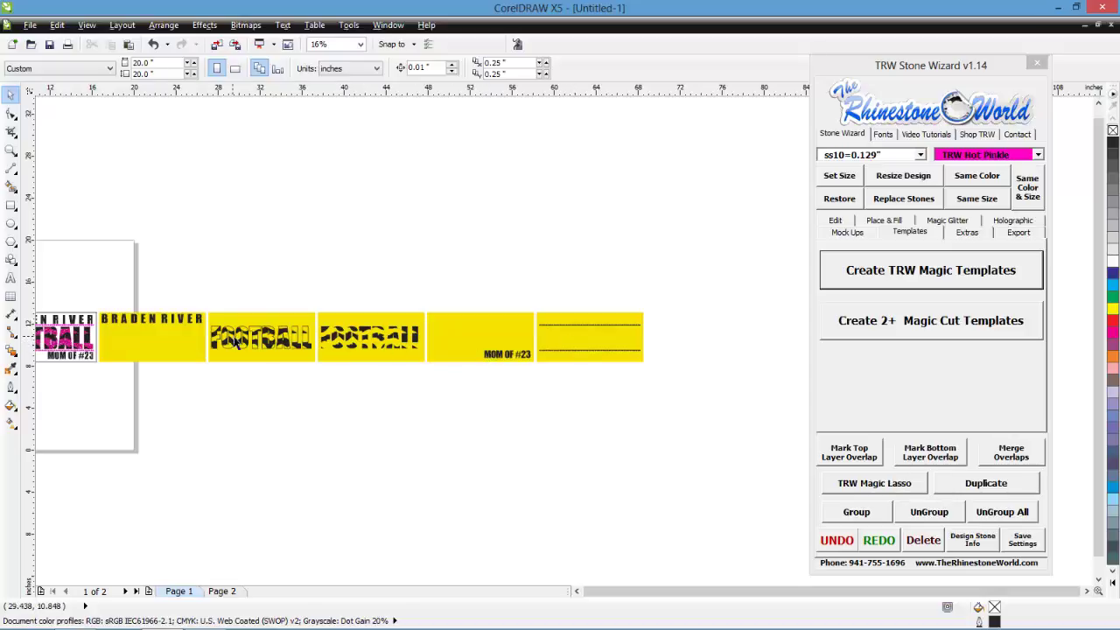
# Delete the yellow template sheets and the outline rectangle around the design
pyautogui.moveTo(693, 295); pyautogui.dragTo(96, 405)
pyautogui.press('Delete')
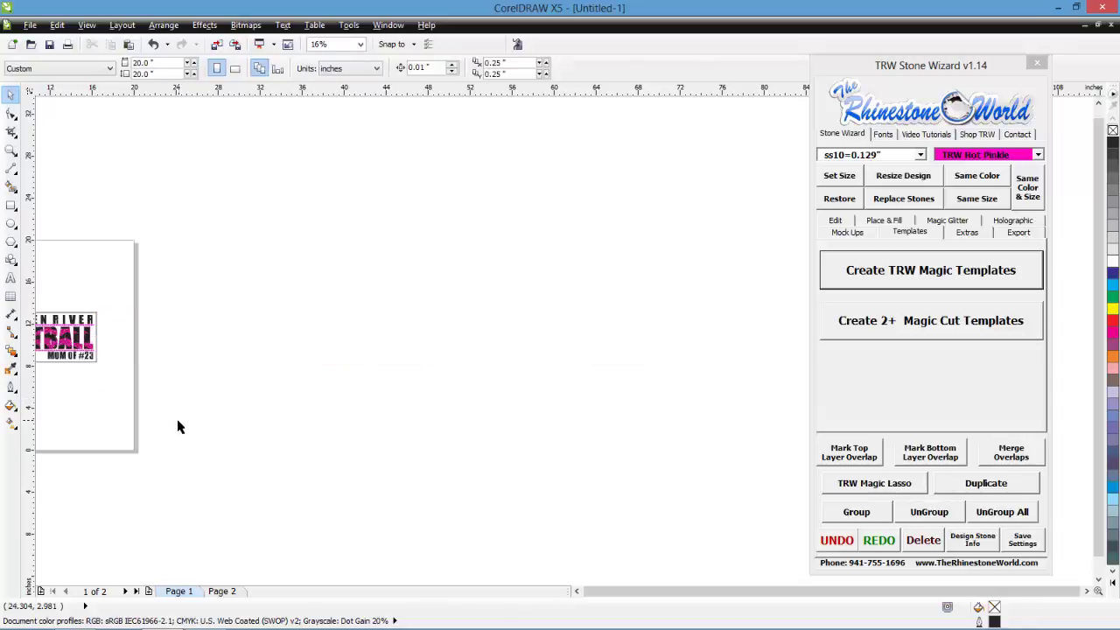
pyautogui.scroll(-1, 140, 385)
pyautogui.scroll(2, 98, 379)
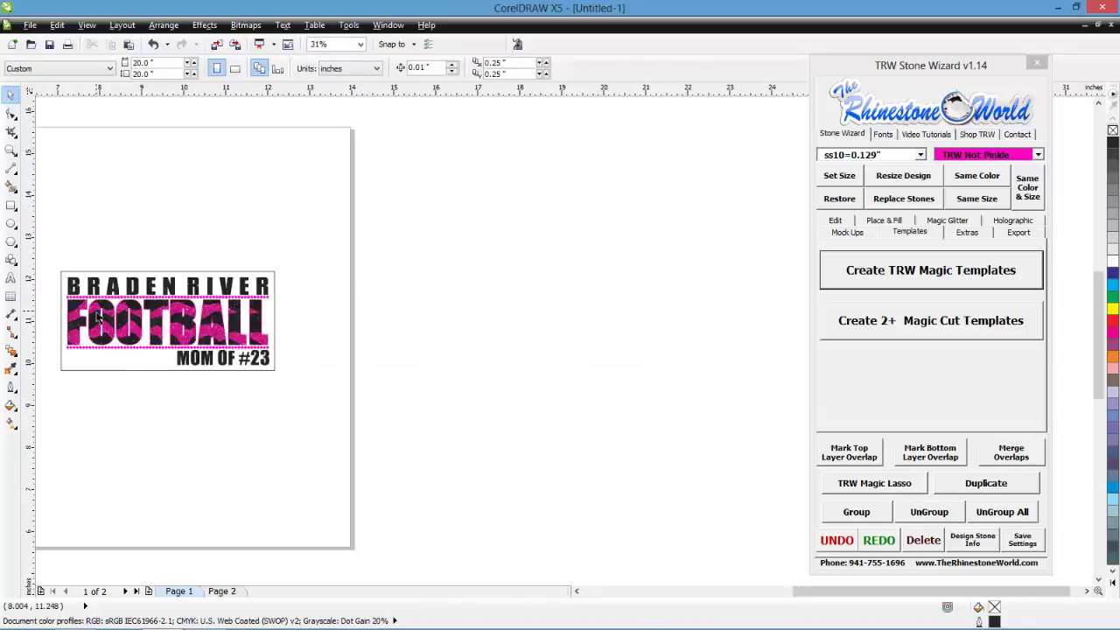
pyautogui.scroll(3, 101, 317)
pyautogui.click(468, 152)
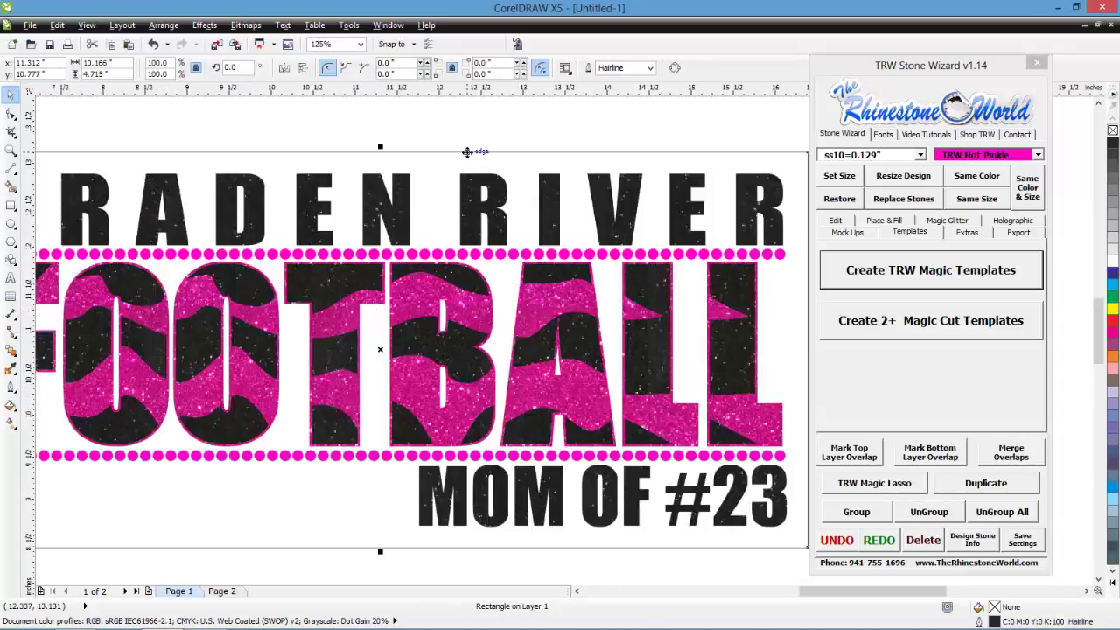
pyautogui.press('Escape')
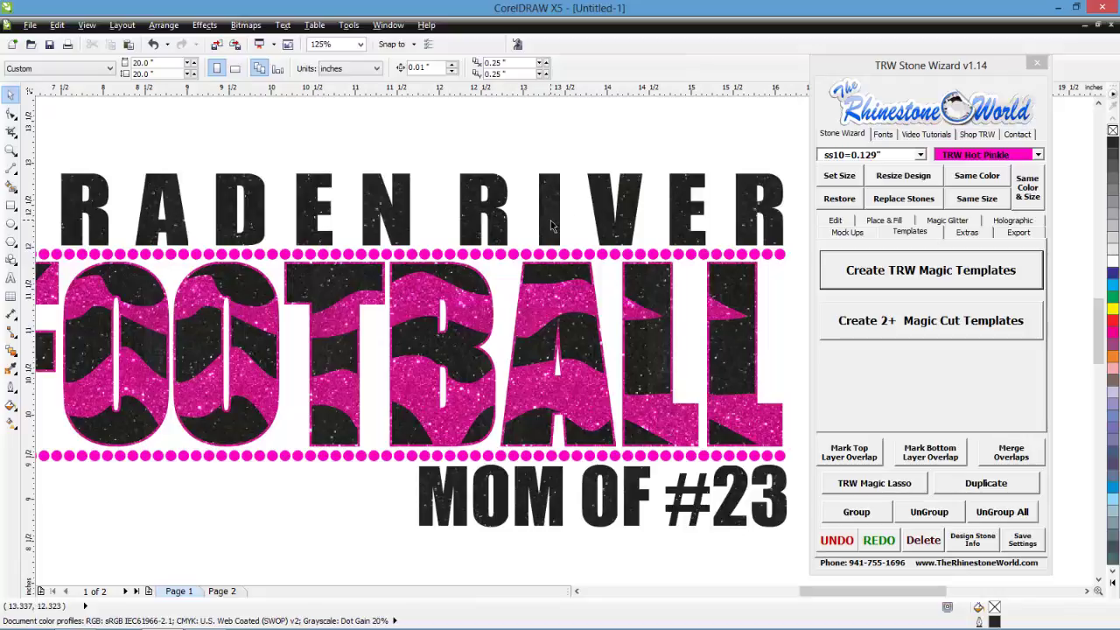
# Shift the grouped design slightly up and to the left and ungroup all of its objects
pyautogui.click(551, 220)
pyautogui.moveTo(554, 225); pyautogui.dragTo(534, 199)
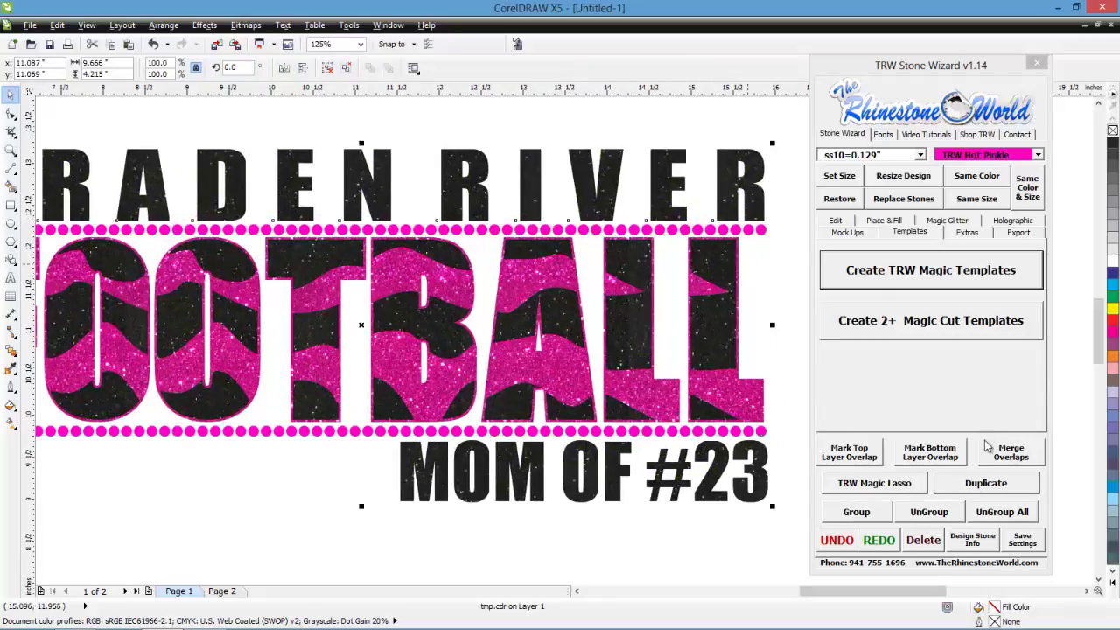
pyautogui.click(998, 514)
# Select BRADEN RIVER, the black layer of FOOTBALL and MOM OF #23 together, try moving them, and undo the move
pyautogui.click(607, 178)
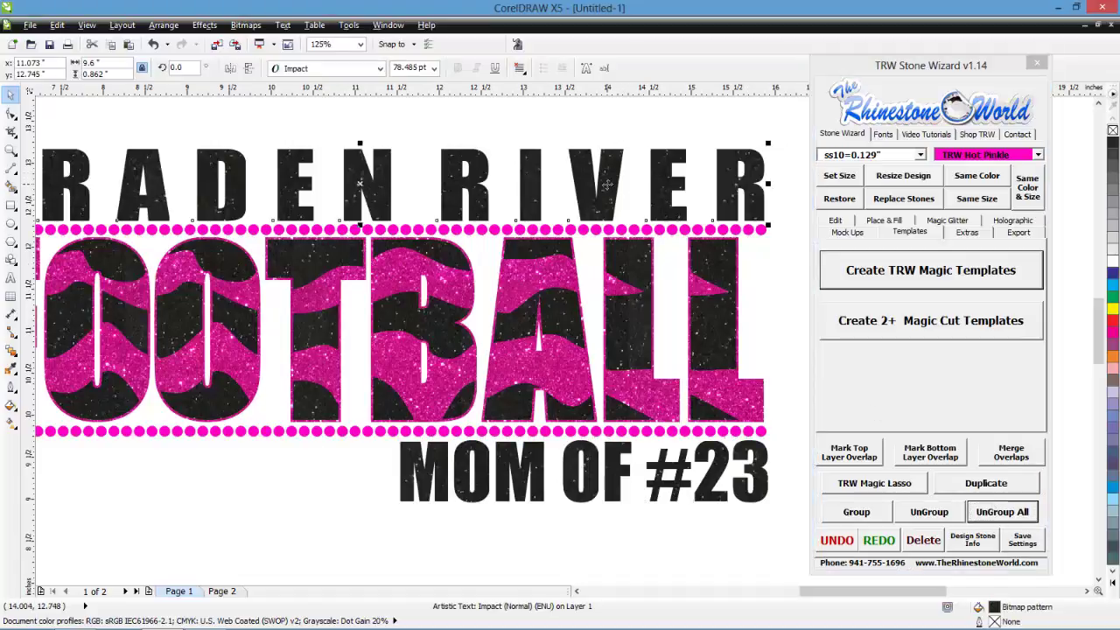
pyautogui.keyDown('shift'); pyautogui.click(564, 324); pyautogui.keyUp('shift')
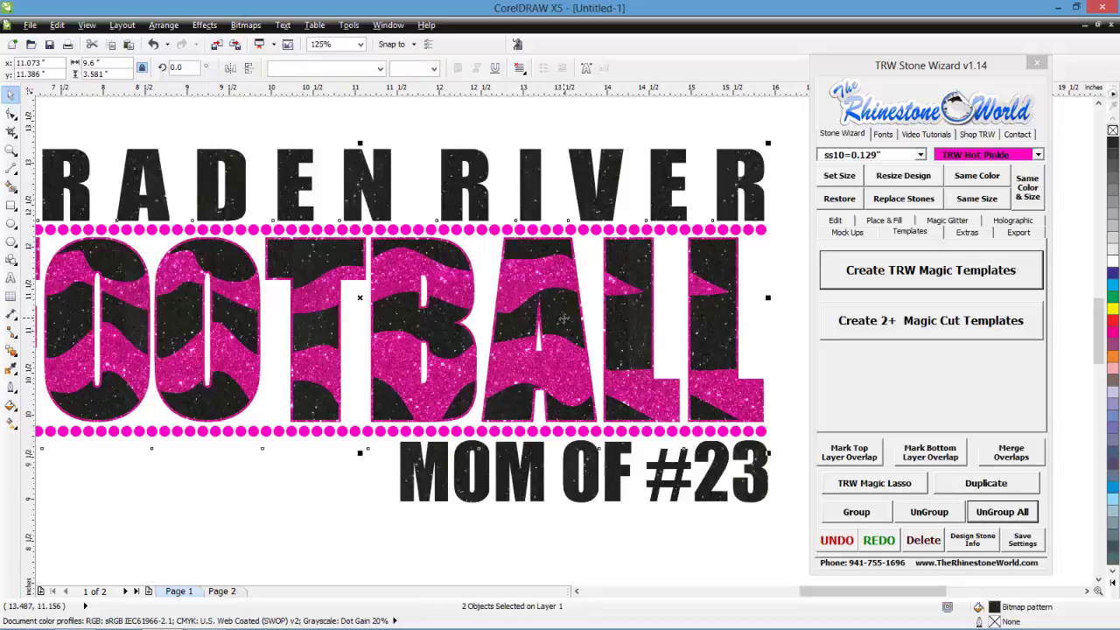
pyautogui.keyDown('shift'); pyautogui.click(591, 484); pyautogui.keyUp('shift')
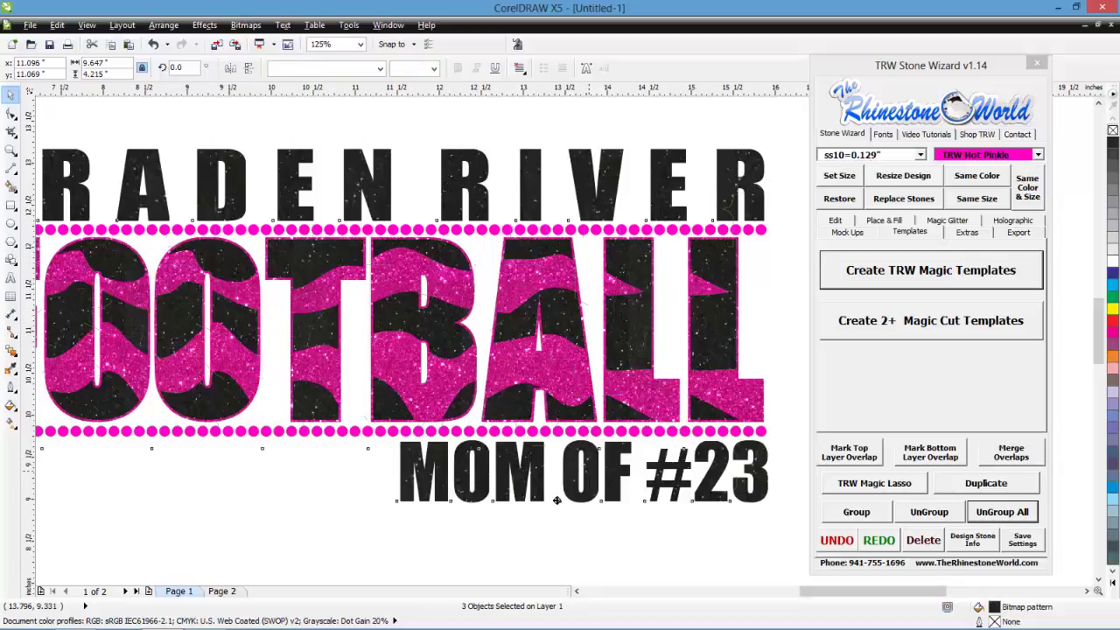
pyautogui.moveTo(606, 369); pyautogui.dragTo(558, 412)
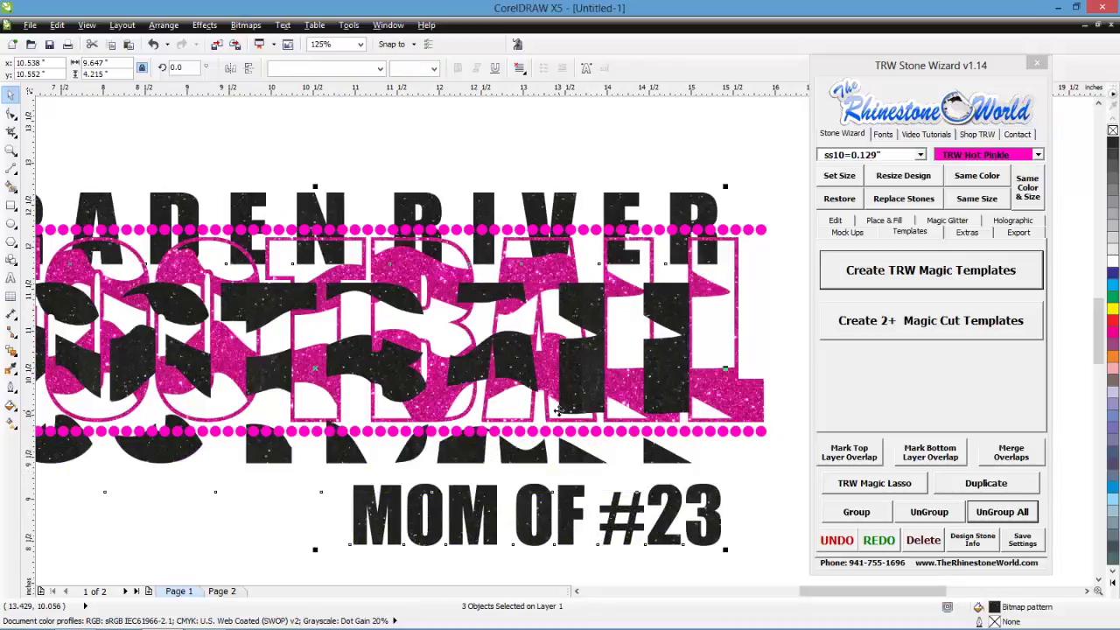
pyautogui.hotkey('ctrl', 'z')
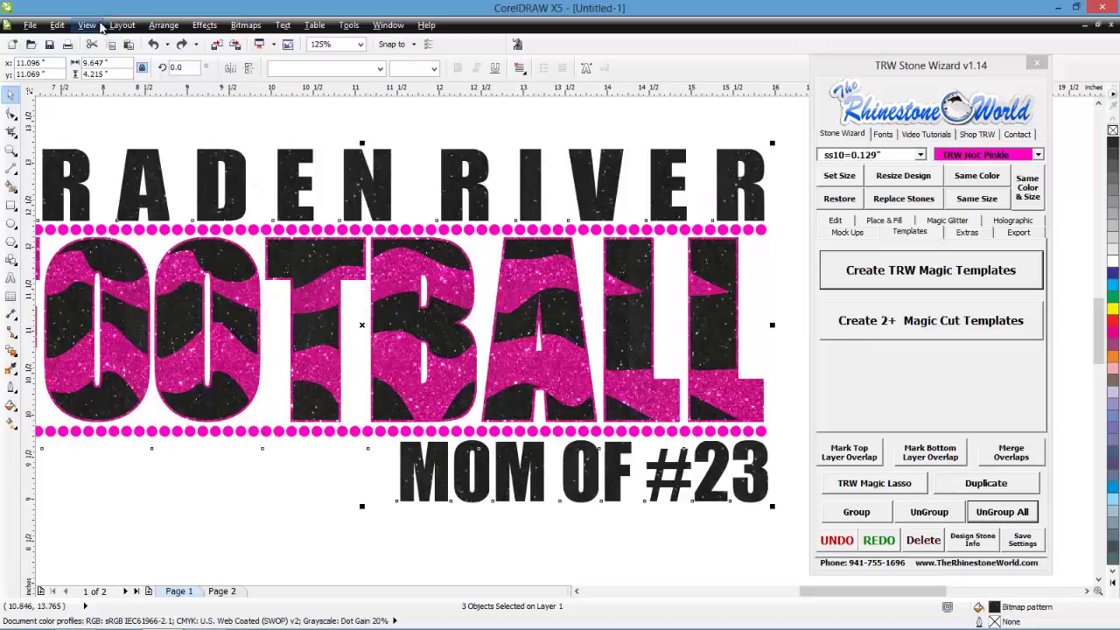
# Try combining BRADEN RIVER, the black FOOTBALL layer and MOM OF #23 into one object, and undo it
pyautogui.click(163, 25)
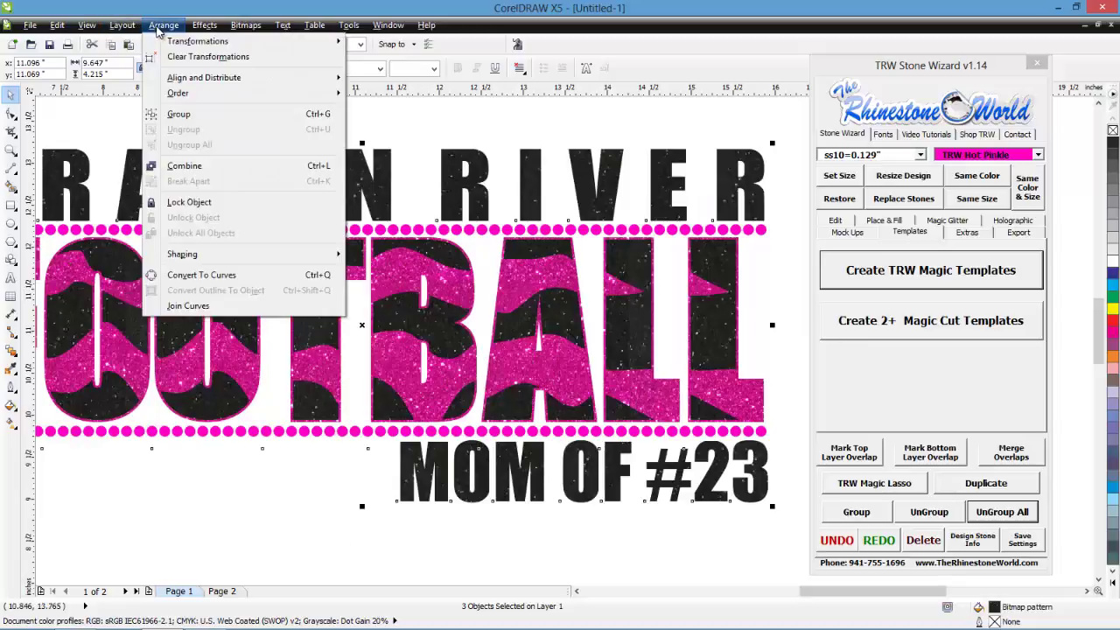
pyautogui.click(184, 165)
pyautogui.click(315, 474)
pyautogui.scroll(-3, 316, 463)
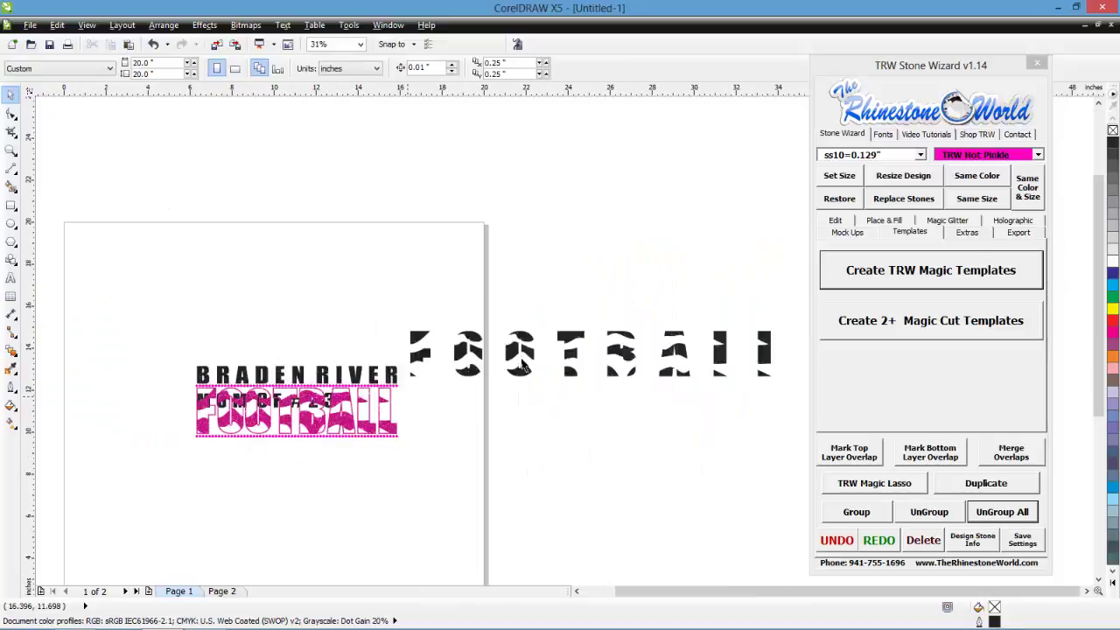
pyautogui.hotkey('ctrl', 'z')
pyautogui.click(431, 410)
pyautogui.scroll(3, 438, 385)
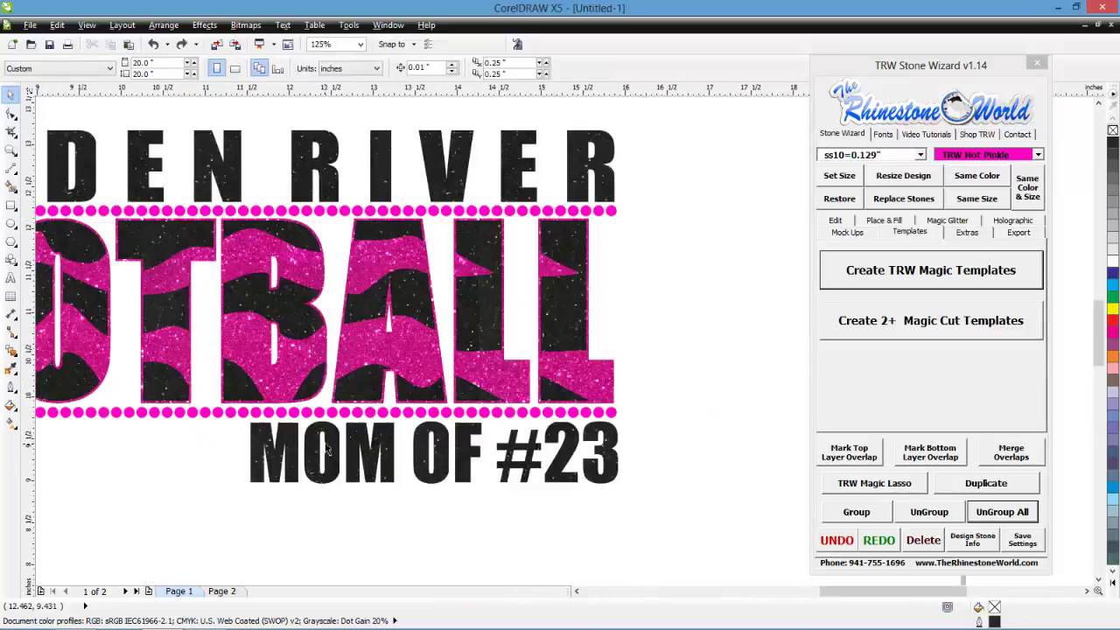
# Try moving the pink FOOTBALL text layer up and to the right, and undo the move
pyautogui.click(553, 331)
pyautogui.scroll(-3, 551, 332)
pyautogui.scroll(1, 544, 346)
pyautogui.moveTo(609, 253); pyautogui.dragTo(151, 355)
pyautogui.moveTo(169, 252); pyautogui.dragTo(608, 357)
pyautogui.click(586, 332)
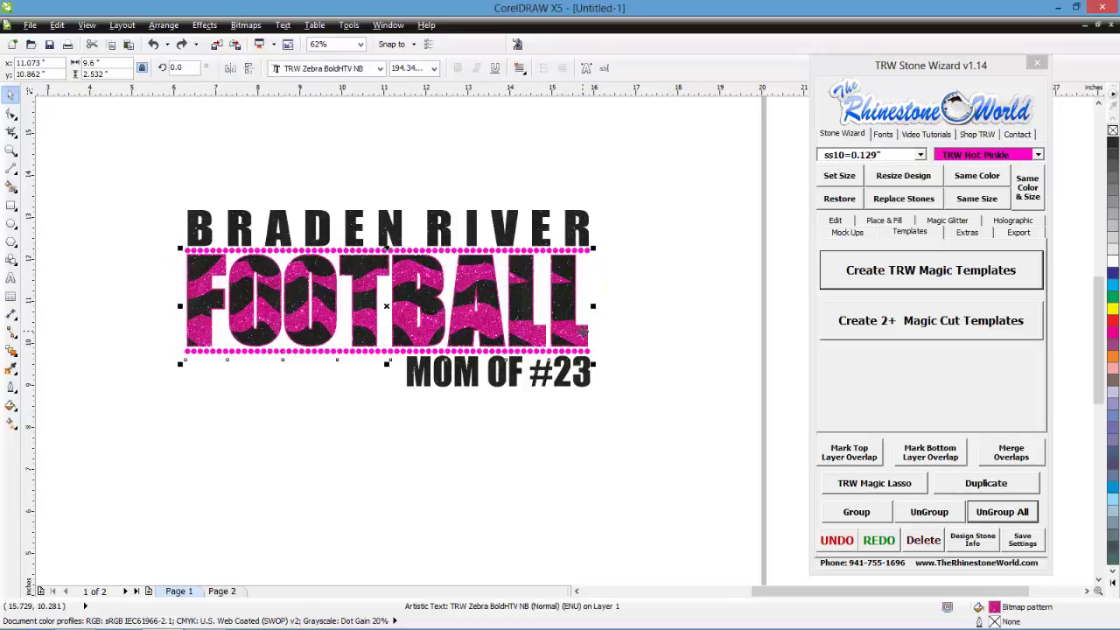
pyautogui.moveTo(578, 338); pyautogui.dragTo(630, 250)
pyautogui.hotkey('ctrl', 'z')
# Select all objects of the Braden River Football design and convert them to curves
pyautogui.moveTo(639, 186); pyautogui.dragTo(170, 422)
pyautogui.click(162, 24)
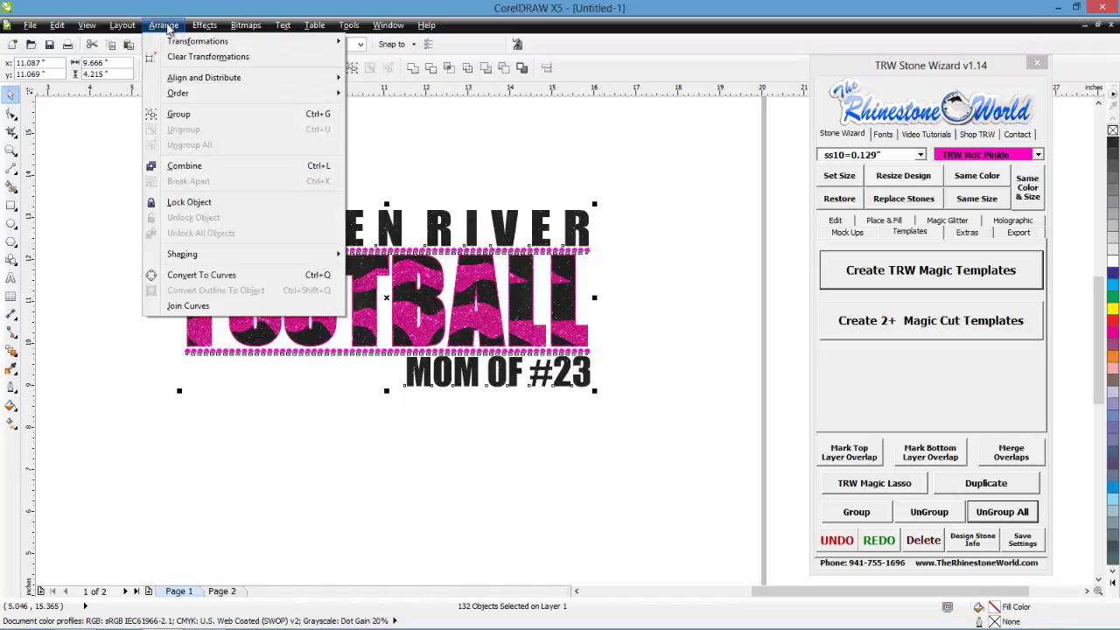
pyautogui.click(203, 275)
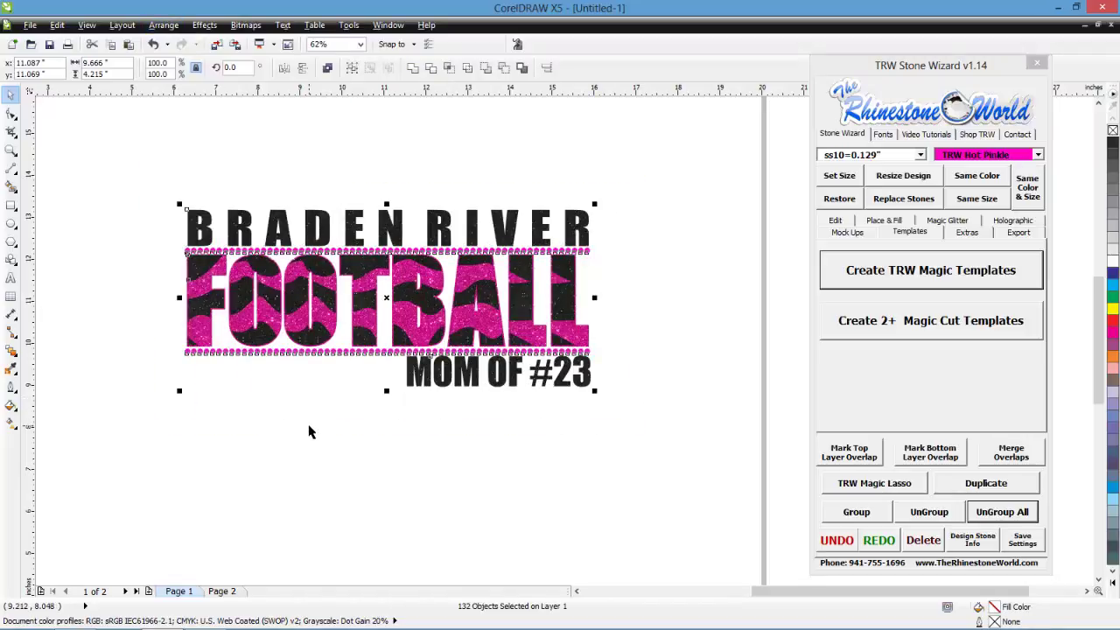
# Try moving the black FOOTBALL layer down and to the left, inspect its nodes, and undo the move
pyautogui.click(355, 328)
pyautogui.moveTo(363, 271); pyautogui.dragTo(341, 282)
pyautogui.press('F10')
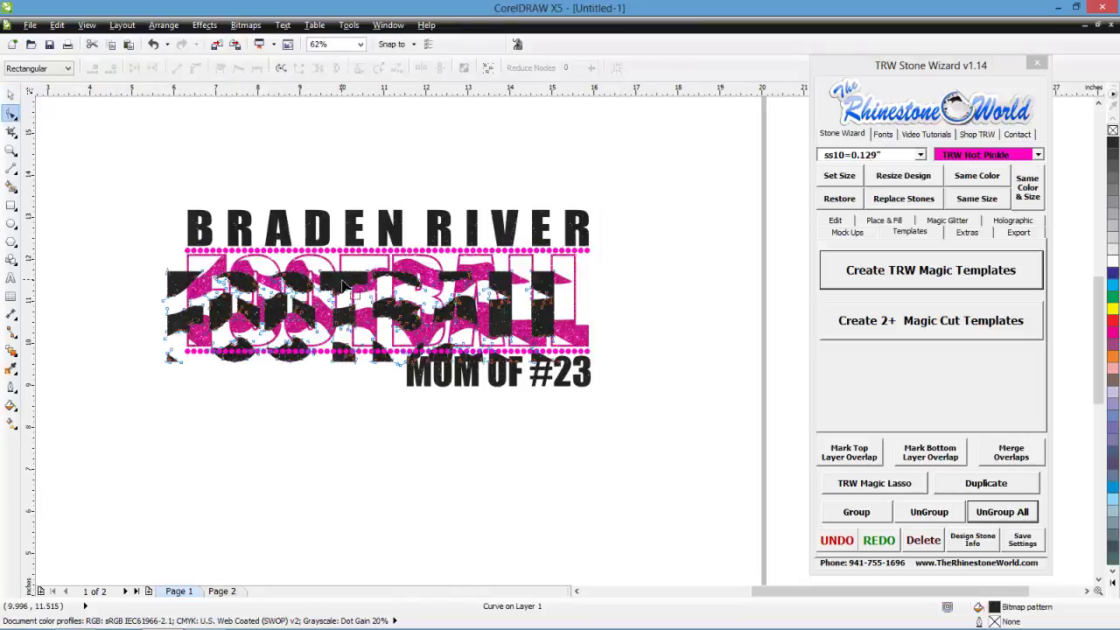
pyautogui.scroll(5, 276, 289)
pyautogui.scroll(-4, 276, 289)
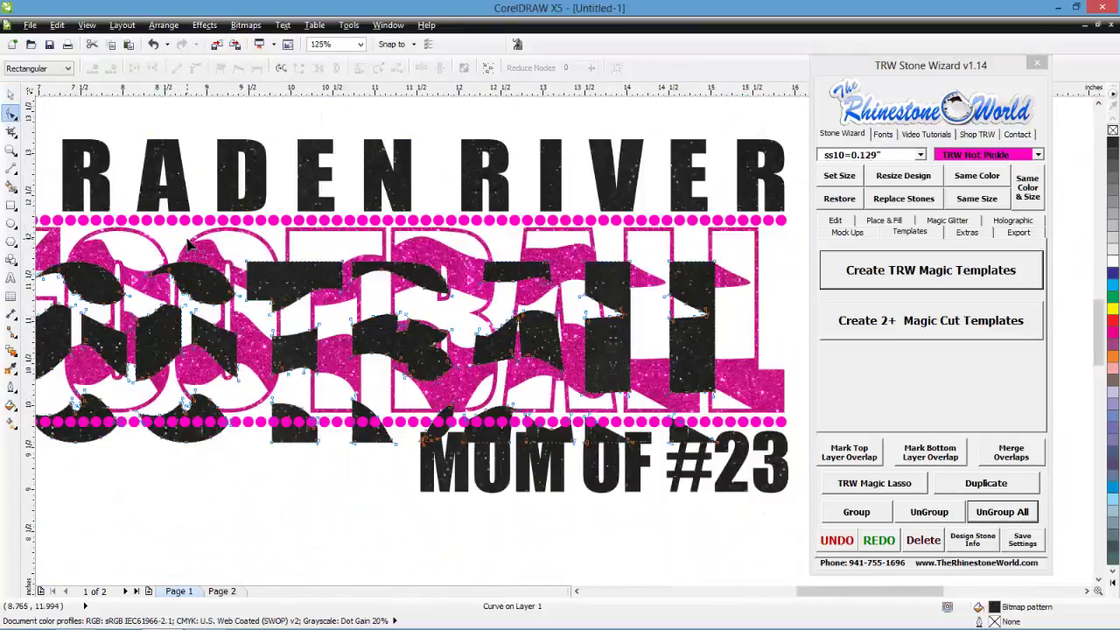
pyautogui.hotkey('ctrl', 'z')
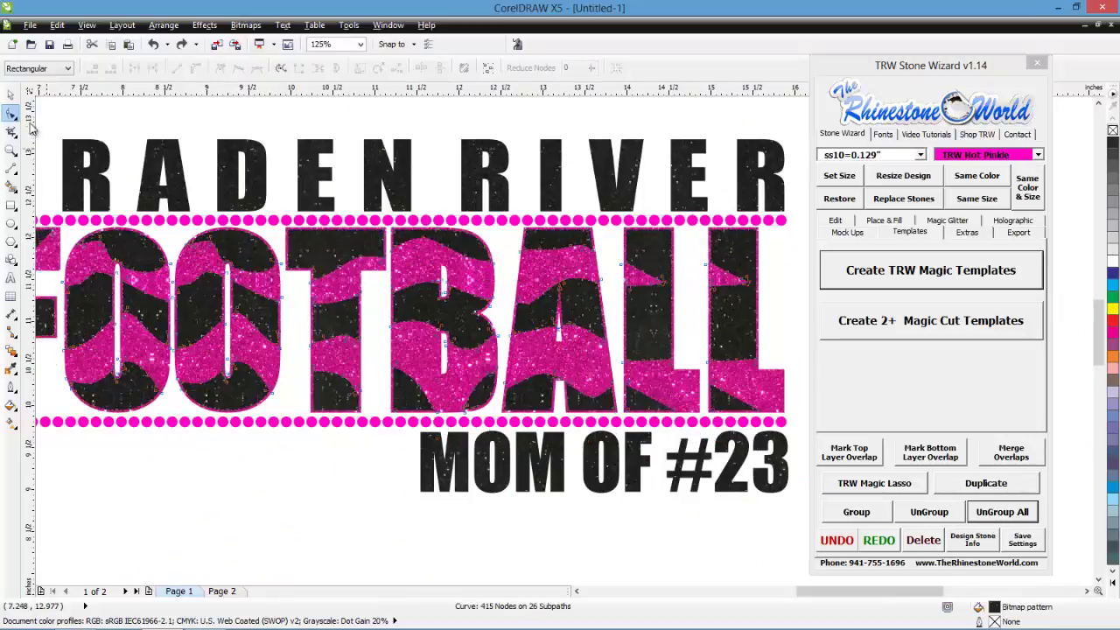
pyautogui.click(10, 93)
# Combine BRADEN RIVER, the black FOOTBALL layer and MOM OF #23 into one object
pyautogui.click(180, 125)
pyautogui.scroll(-2, 385, 281)
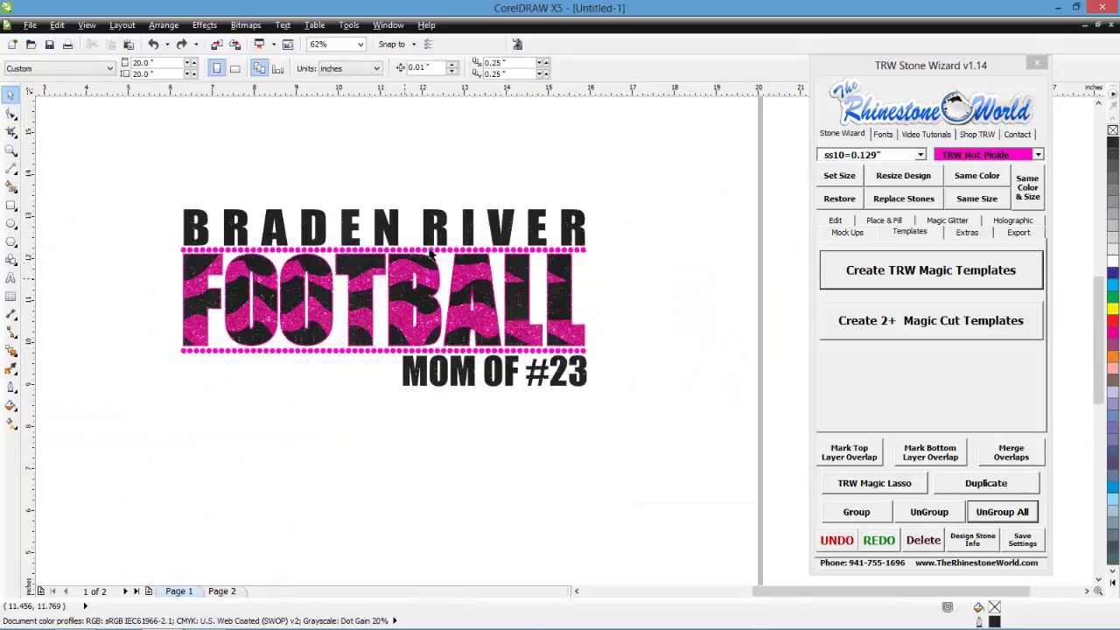
pyautogui.click(469, 226)
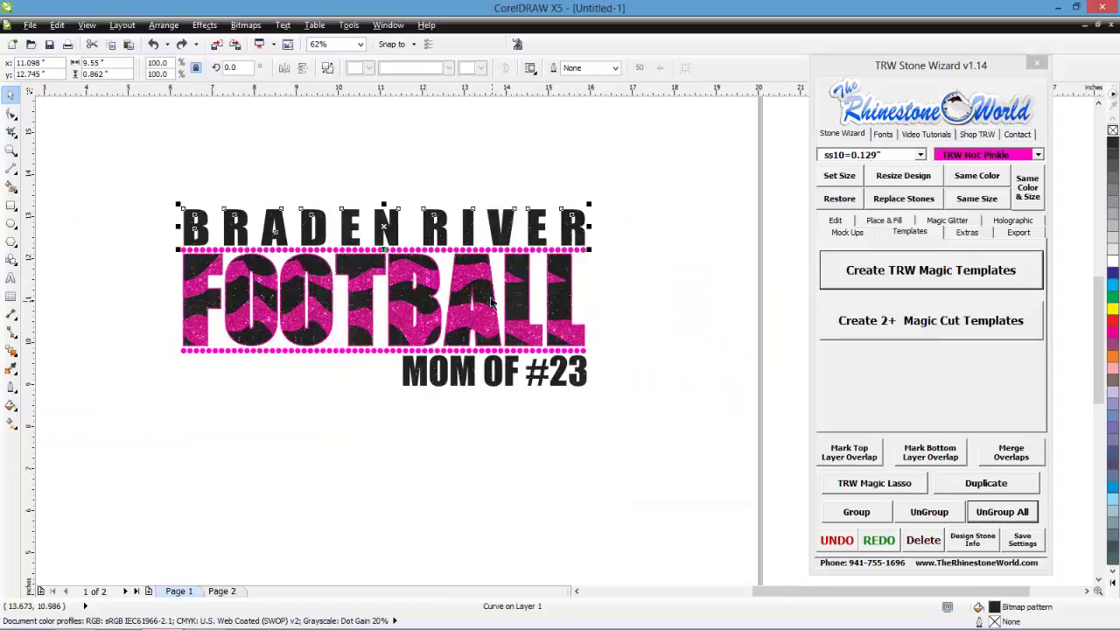
pyautogui.keyDown('shift'); pyautogui.click(488, 299); pyautogui.keyUp('shift')
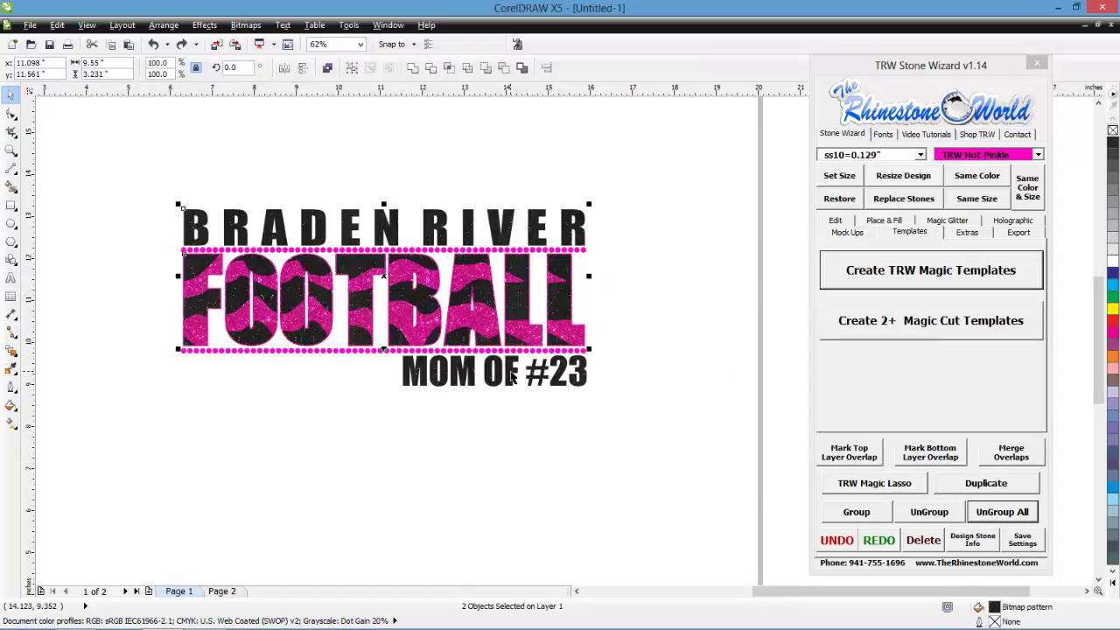
pyautogui.keyDown('shift'); pyautogui.click(512, 375); pyautogui.keyUp('shift')
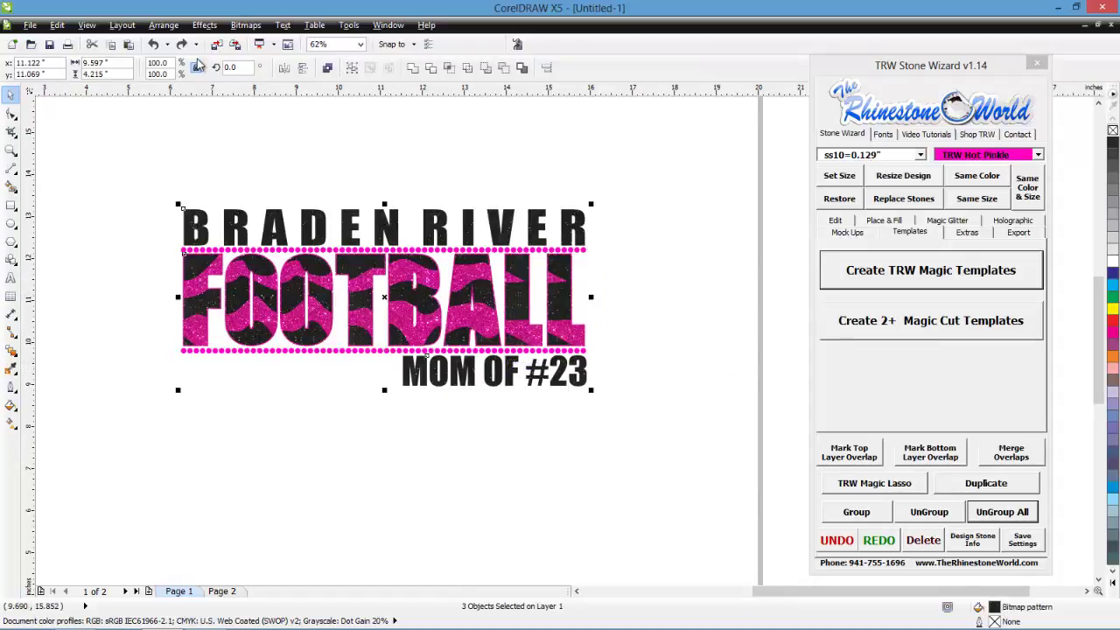
pyautogui.click(172, 28)
pyautogui.click(175, 169)
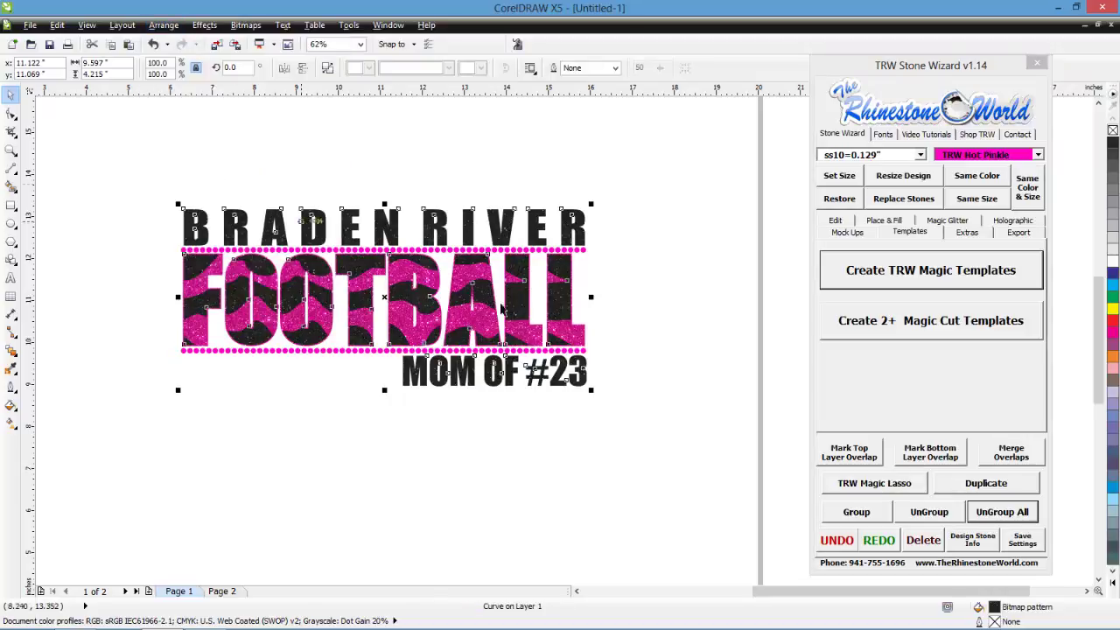
pyautogui.click(634, 330)
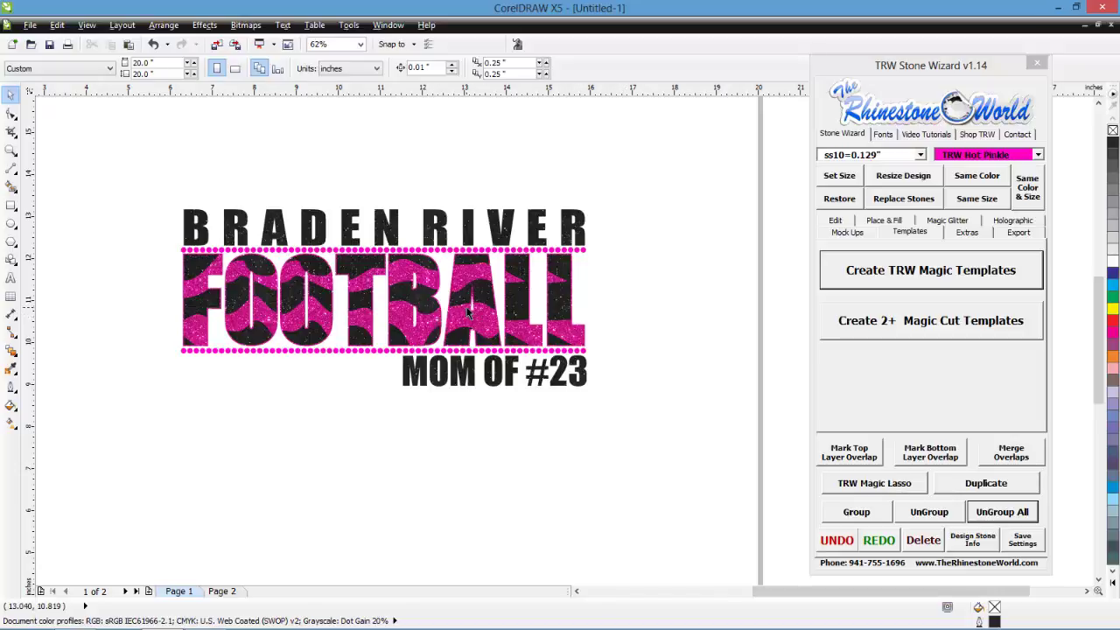
# Select the whole design and create TRW Magic Templates from it
pyautogui.scroll(-1, 467, 308)
pyautogui.scroll(1, 416, 252)
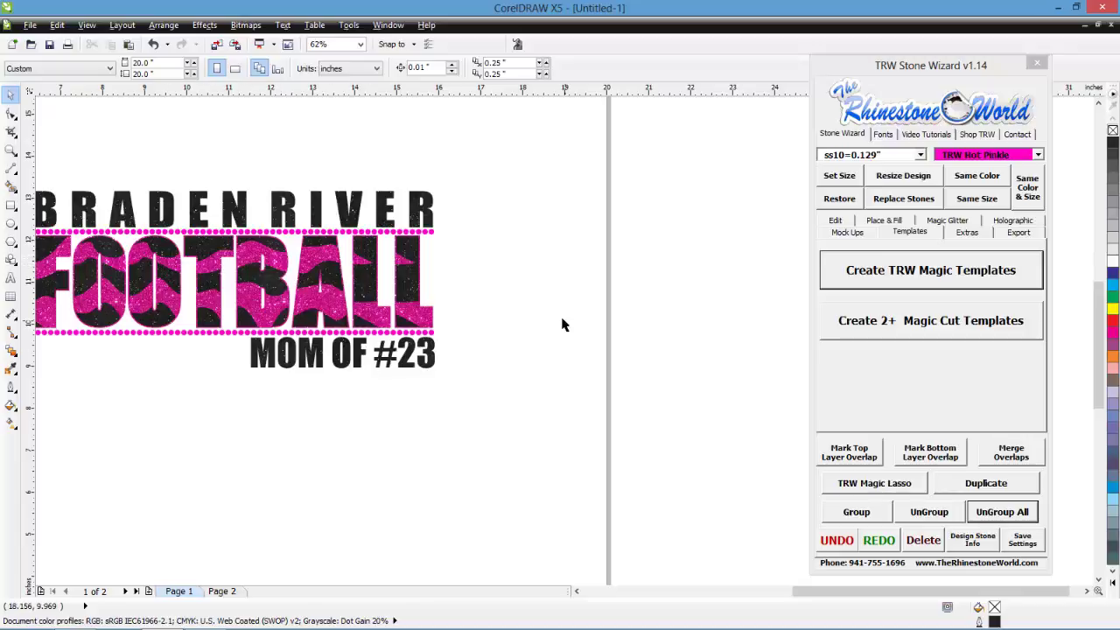
pyautogui.scroll(-1, 512, 318)
pyautogui.moveTo(555, 181); pyautogui.dragTo(162, 403)
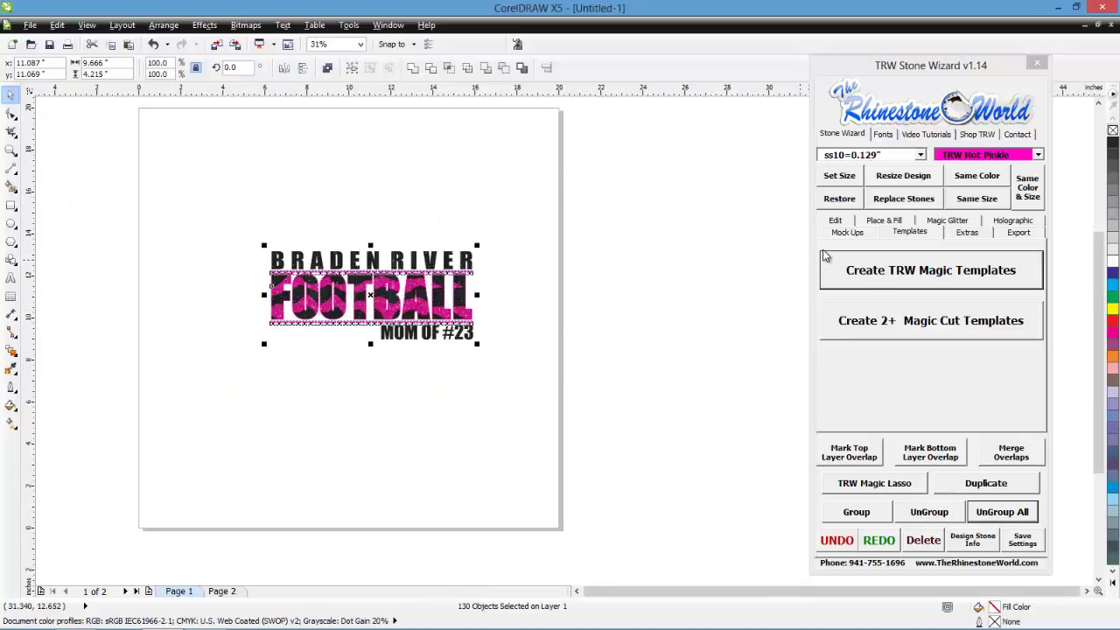
pyautogui.click(903, 277)
pyautogui.scroll(-3, 312, 380)
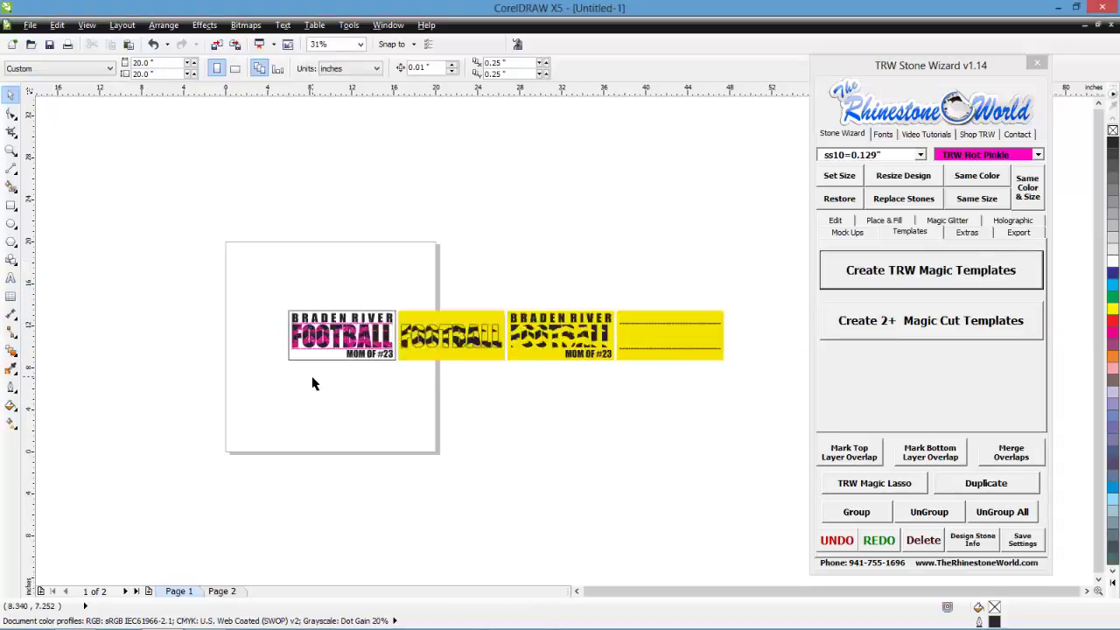
# Delete the original coloured design and the outline rectangle around it, keeping the yellow template sheets
pyautogui.scroll(3, 446, 376)
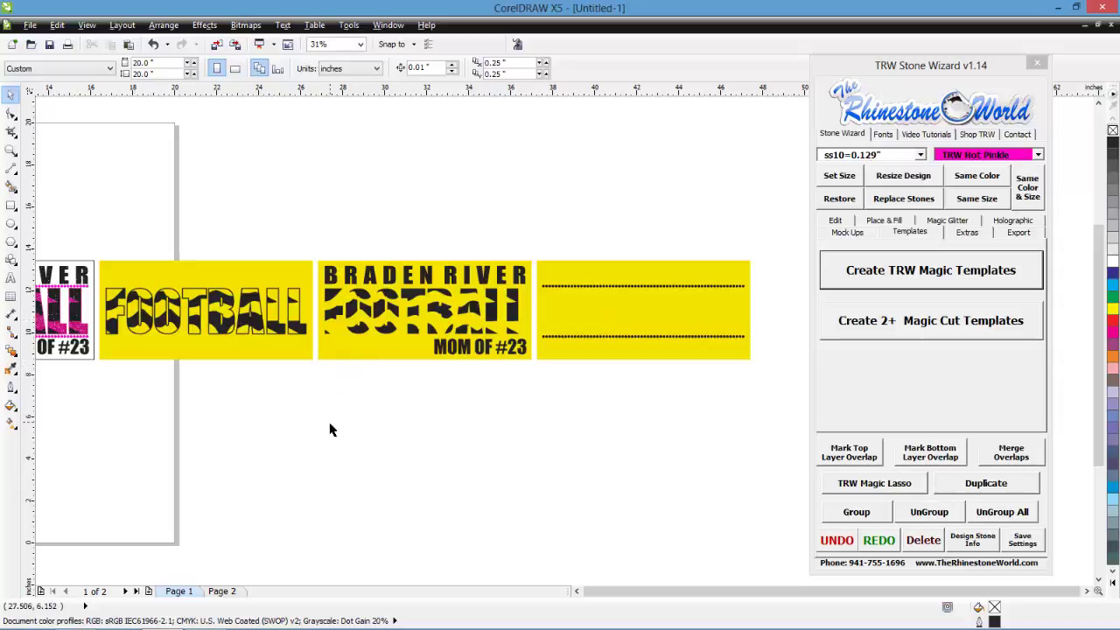
pyautogui.scroll(-2, 330, 425)
pyautogui.scroll(2, 116, 373)
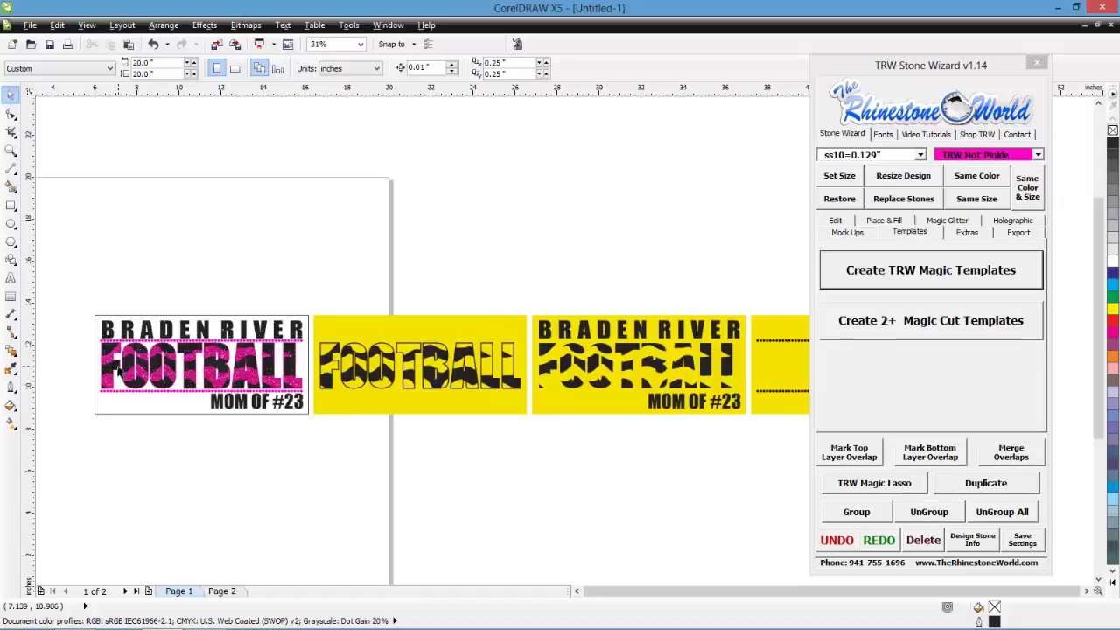
pyautogui.scroll(2, 114, 370)
pyautogui.moveTo(55, 223); pyautogui.dragTo(515, 492)
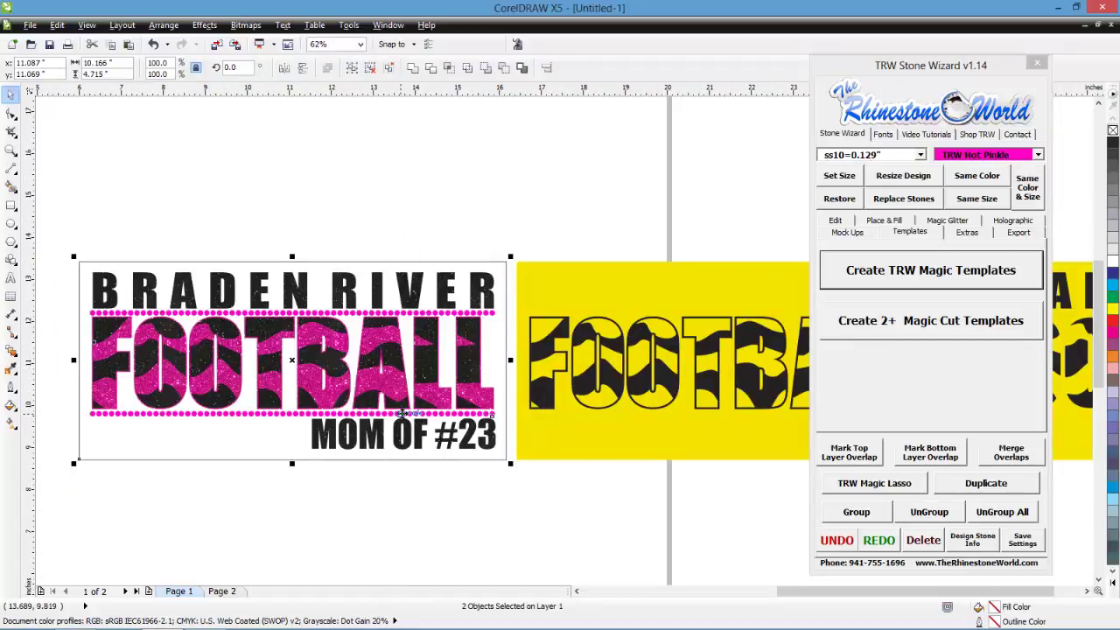
pyautogui.press('Delete')
pyautogui.scroll(-4, 274, 388)
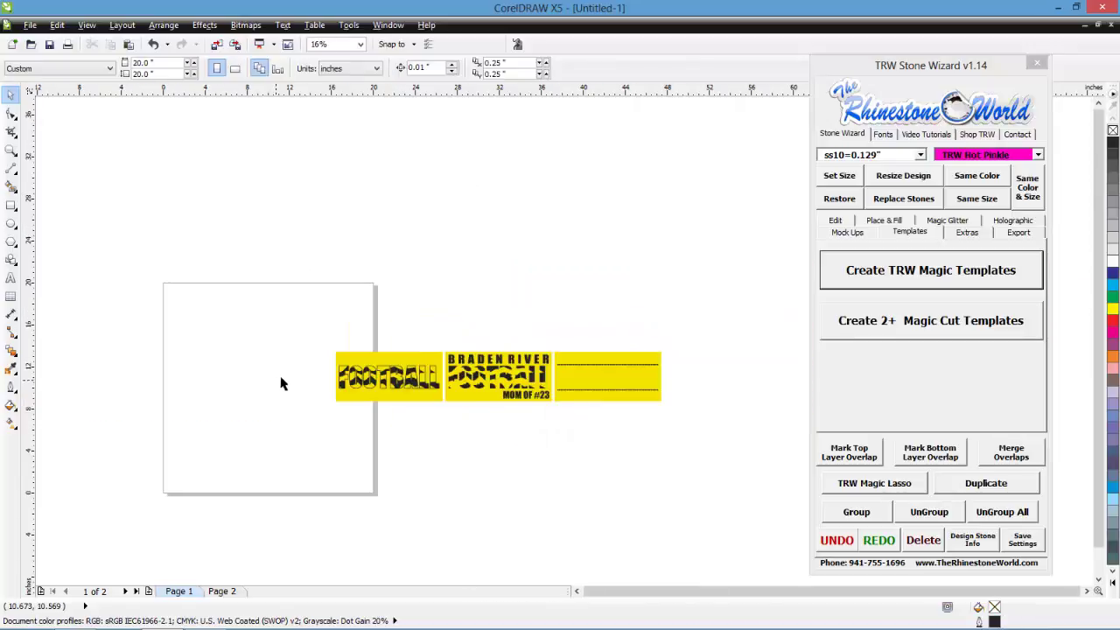
# Move the upper row of dots on the rhinestone template down to just above the lower row
pyautogui.scroll(2, 706, 396)
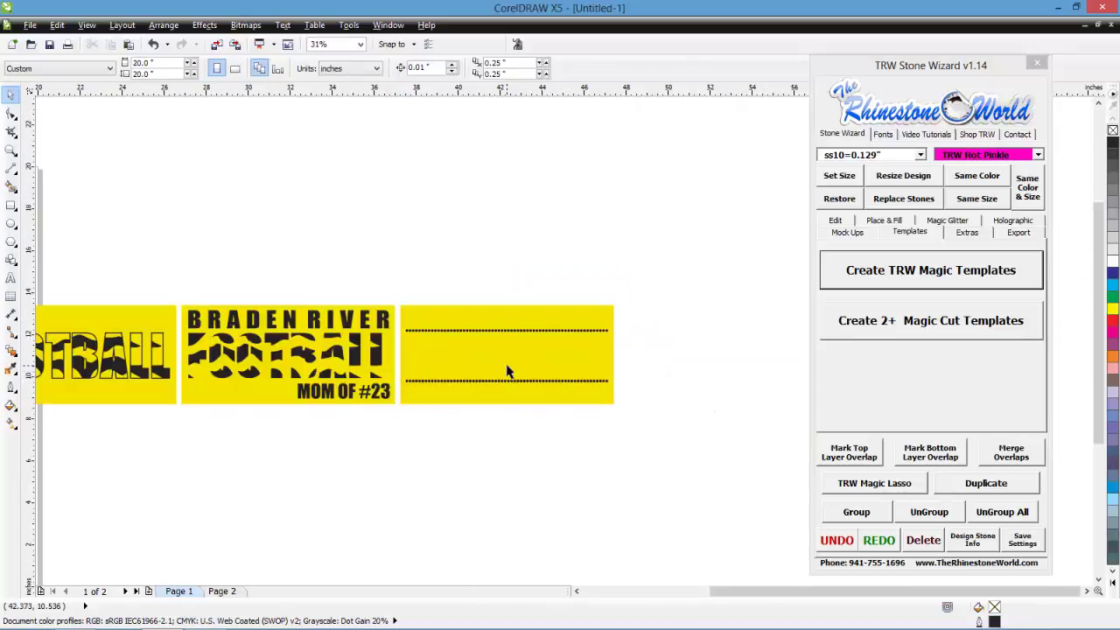
pyautogui.scroll(1, 374, 362)
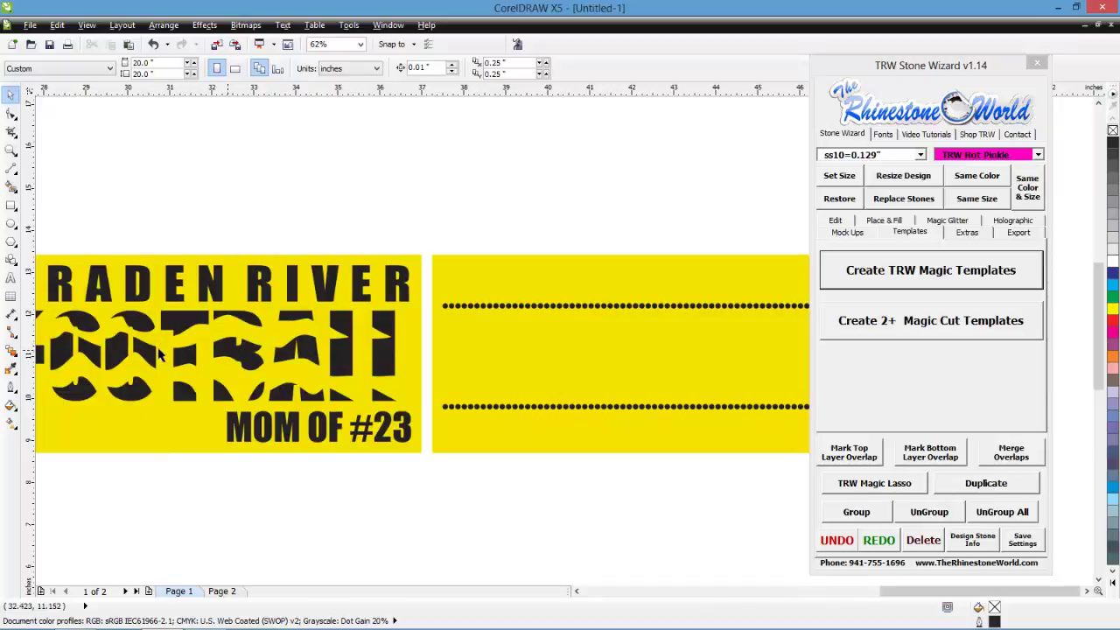
pyautogui.scroll(-1, 218, 352)
pyautogui.scroll(1, 188, 354)
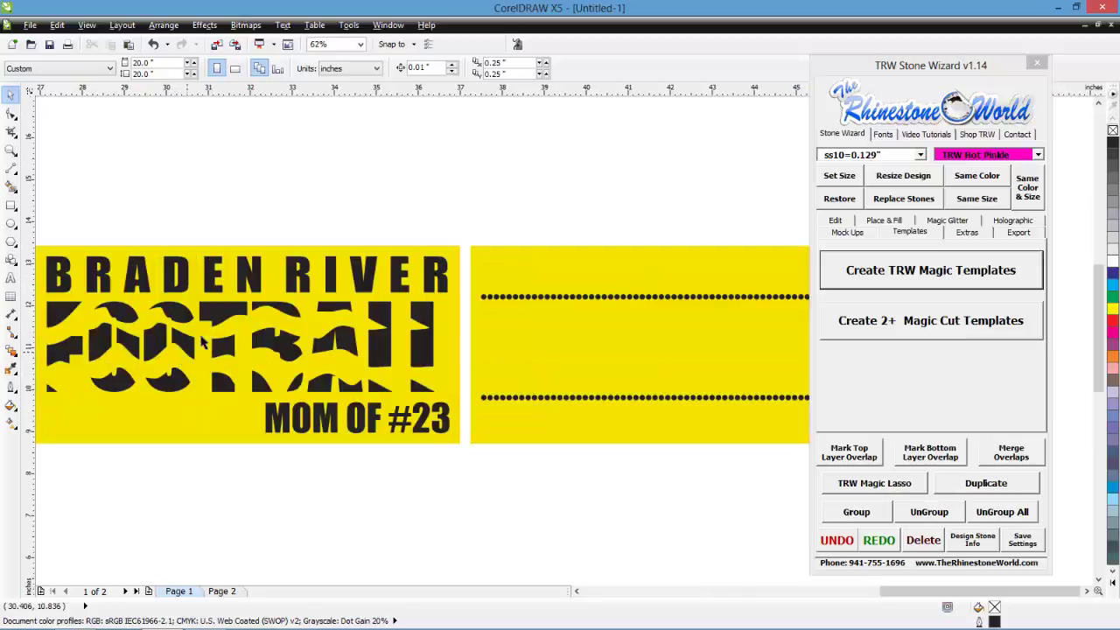
pyautogui.scroll(-1, 227, 359)
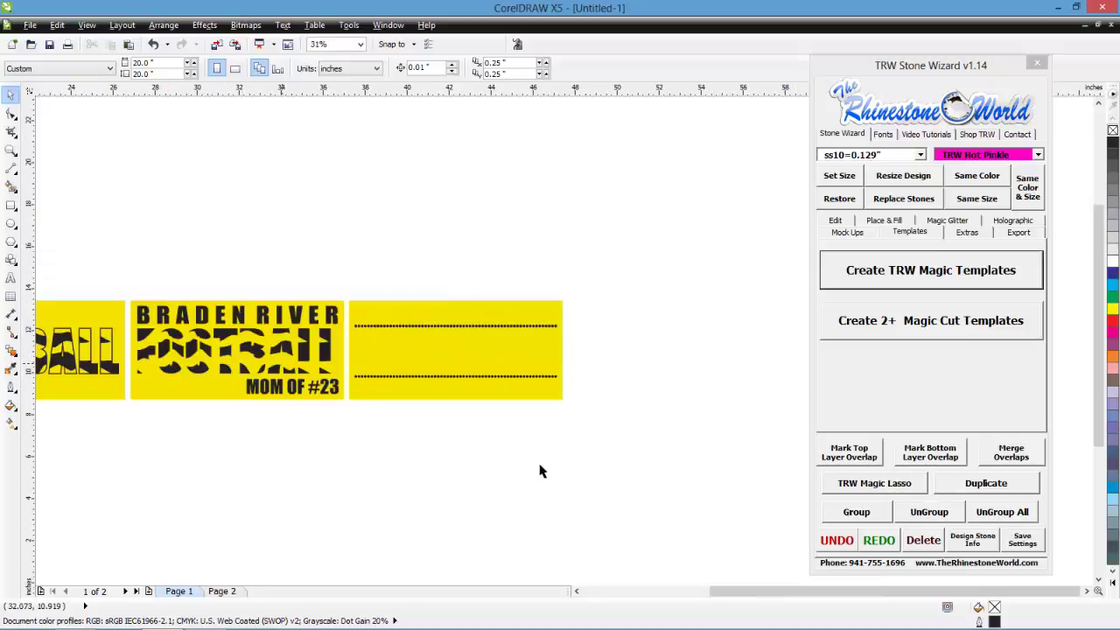
pyautogui.scroll(1, 550, 412)
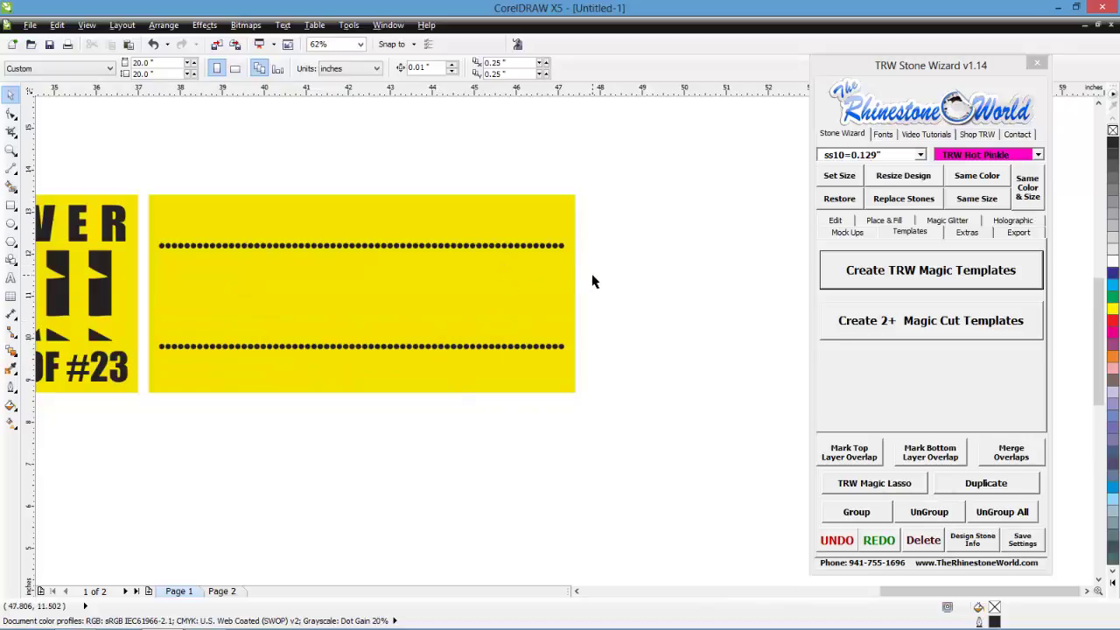
pyautogui.moveTo(601, 226); pyautogui.dragTo(162, 289)
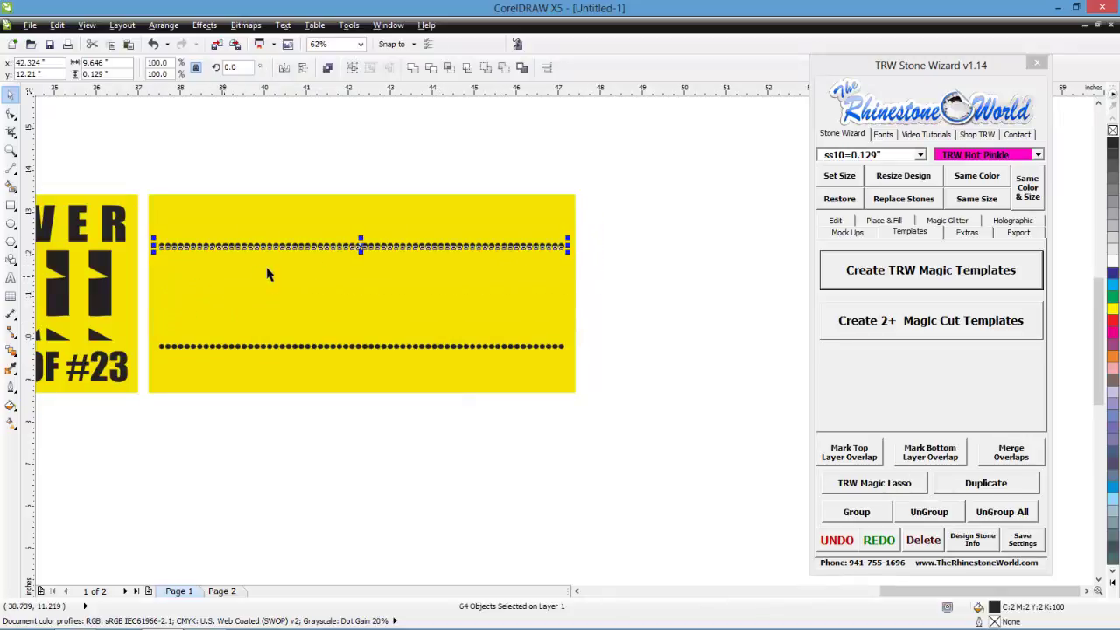
pyautogui.scroll(1, 259, 276)
pyautogui.moveTo(340, 226); pyautogui.dragTo(348, 389)
# Shrink the rhinestone template's yellow rectangle from its upper and lower edges to about 1.325 inches high, fitting the two dot rows
pyautogui.scroll(-2, 380, 296)
pyautogui.click(381, 296)
pyautogui.moveTo(360, 259); pyautogui.dragTo(369, 345)
pyautogui.scroll(2, 369, 350)
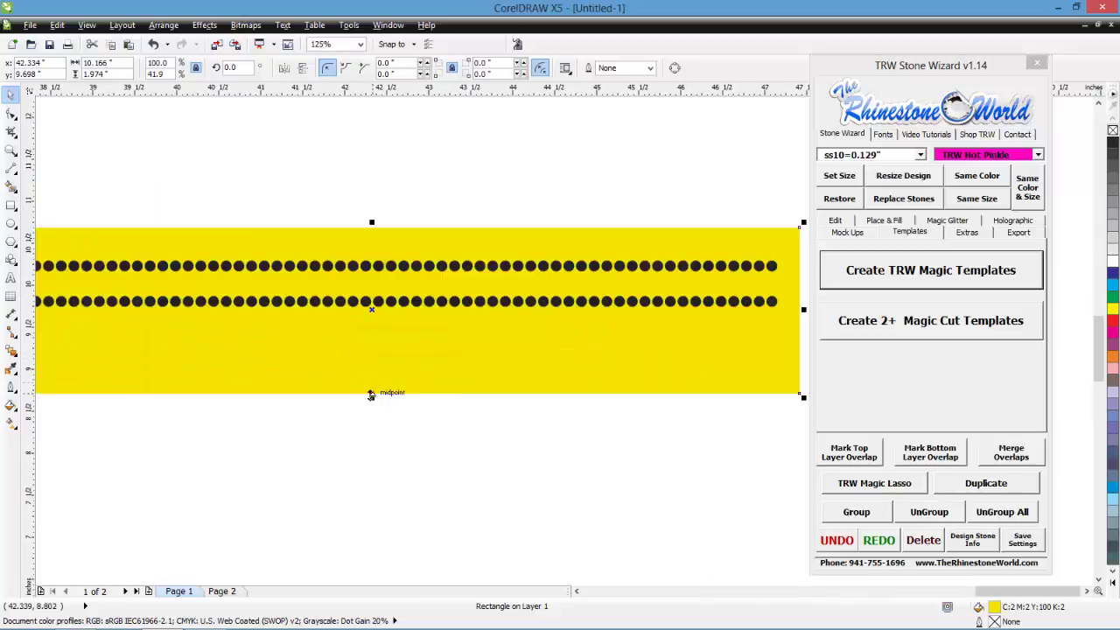
pyautogui.moveTo(371, 396); pyautogui.dragTo(374, 357)
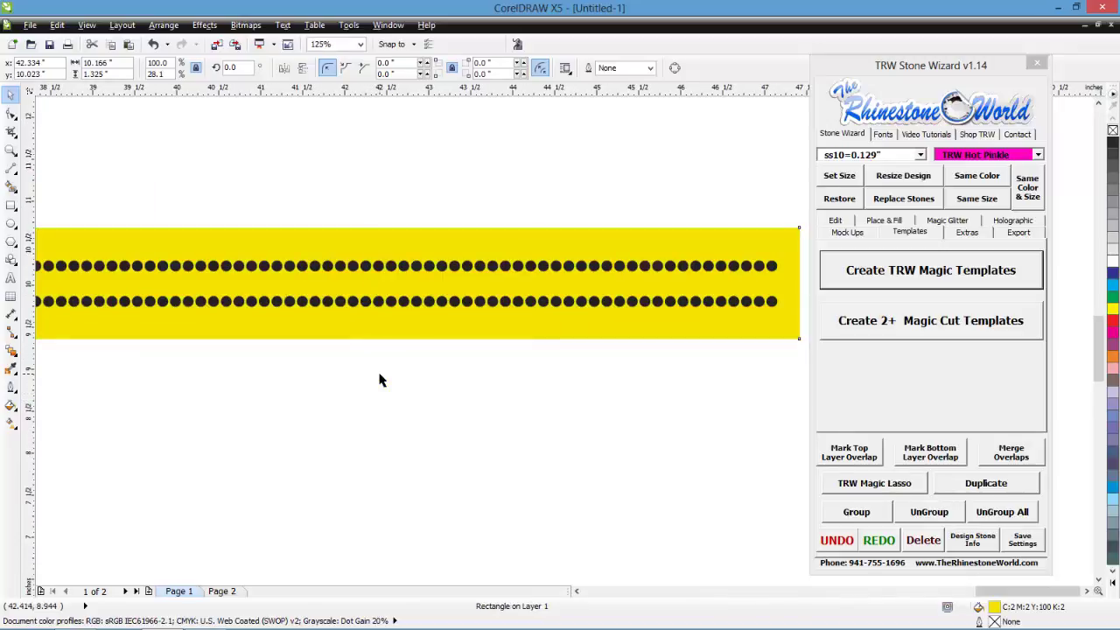
pyautogui.click(381, 379)
# Select the shortened rhinestone template to check its width and height, and compare it with the other template sheets
pyautogui.scroll(-1, 383, 380)
pyautogui.moveTo(646, 280); pyautogui.dragTo(161, 404)
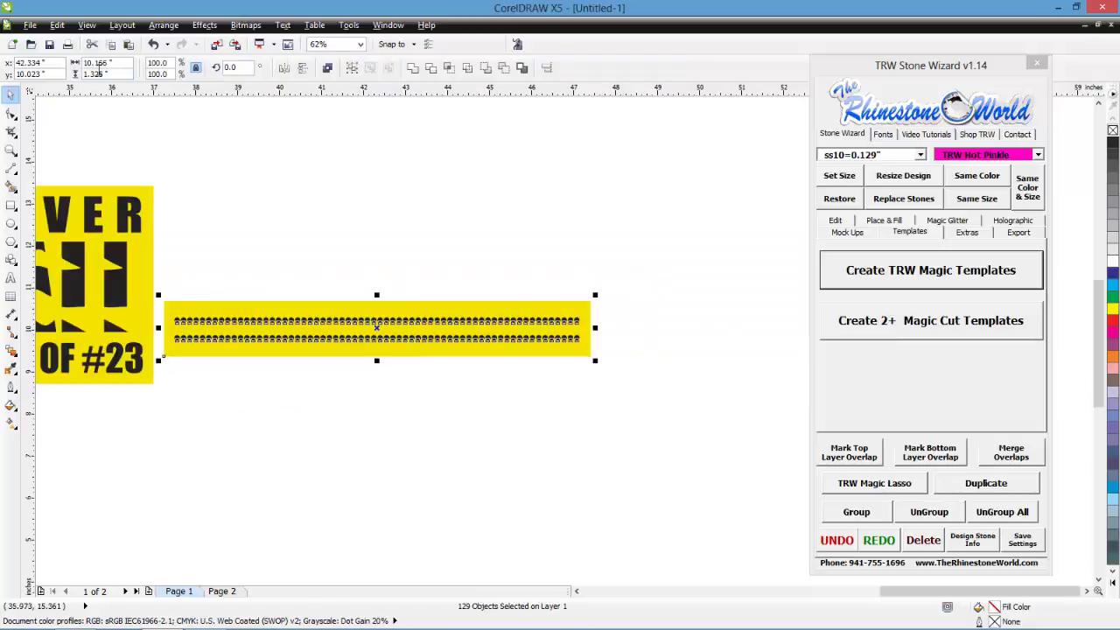
pyautogui.moveTo(627, 269); pyautogui.dragTo(344, 400)
pyautogui.scroll(-2, 208, 350)
pyautogui.scroll(1, 100, 385)
pyautogui.click(123, 260)
pyautogui.moveTo(588, 303); pyautogui.dragTo(341, 399)
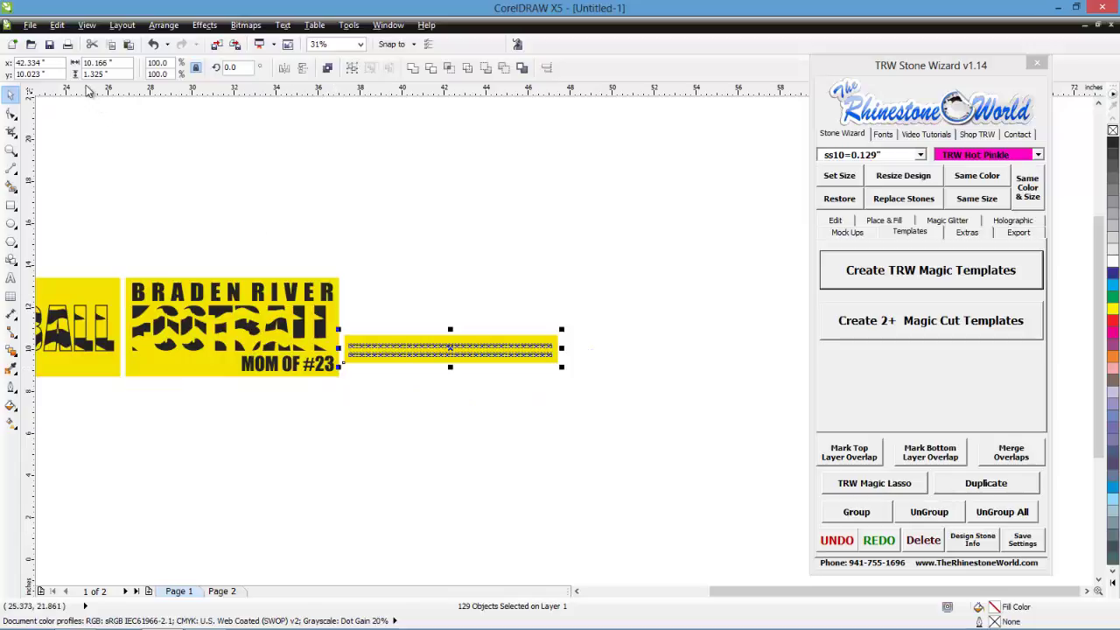
pyautogui.click(509, 290)
pyautogui.scroll(1, 461, 362)
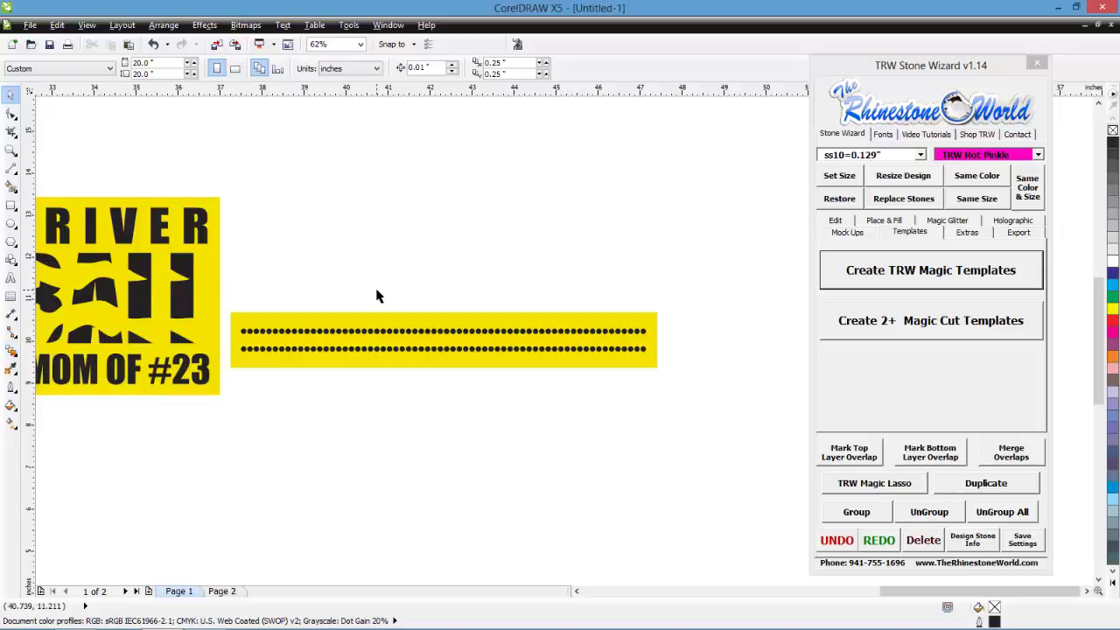
pyautogui.scroll(-1, 364, 355)
pyautogui.scroll(1, 331, 347)
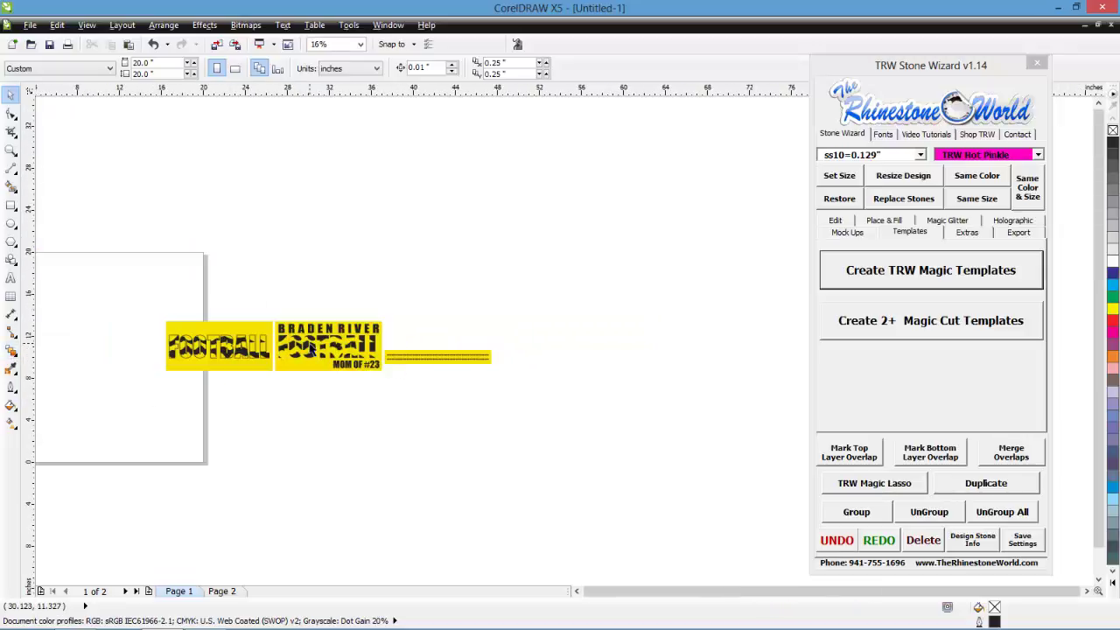
pyautogui.scroll(1, 430, 371)
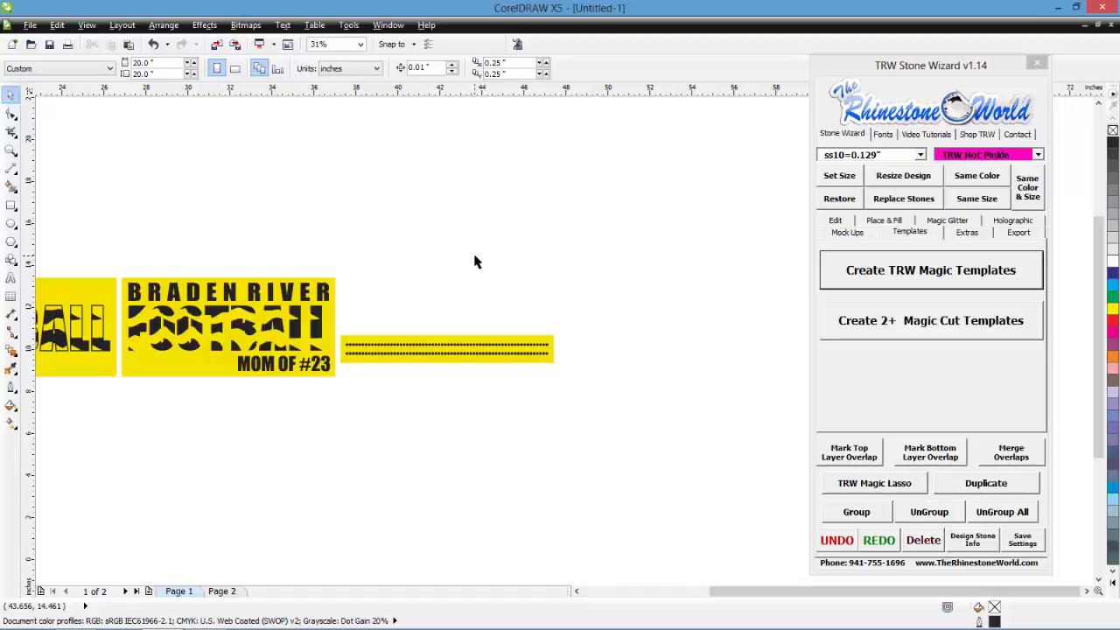
pyautogui.scroll(-1, 475, 335)
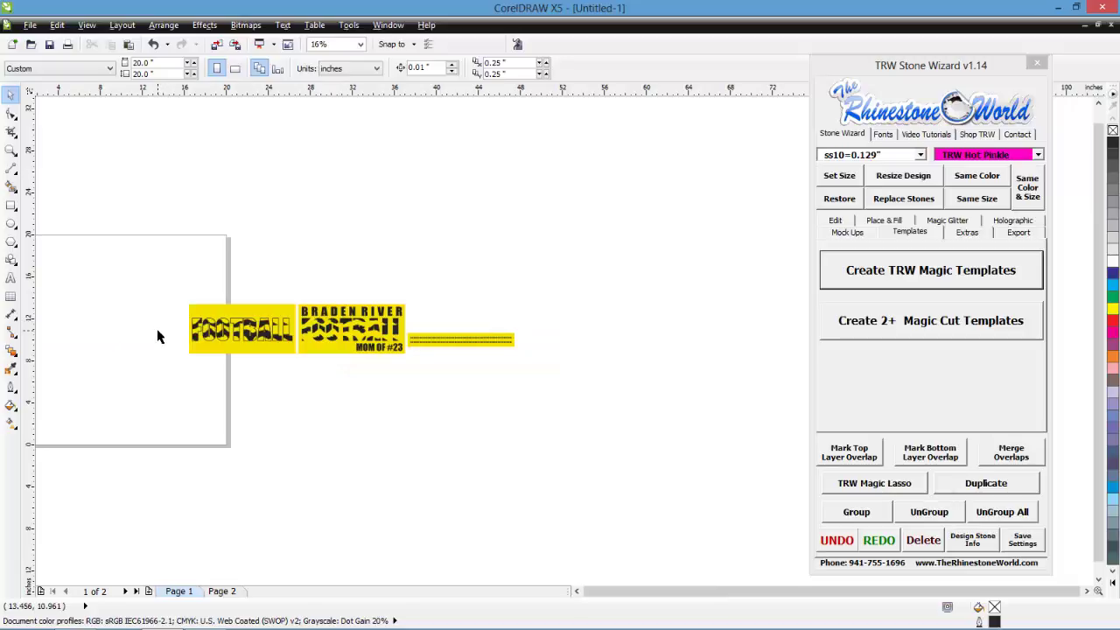
# Move all three yellow template sheets together so that they start inside the upper left part of the page
pyautogui.moveTo(155, 271); pyautogui.dragTo(700, 437)
pyautogui.moveTo(432, 340); pyautogui.dragTo(281, 335)
pyautogui.scroll(-1, 232, 451)
pyautogui.click(170, 396)
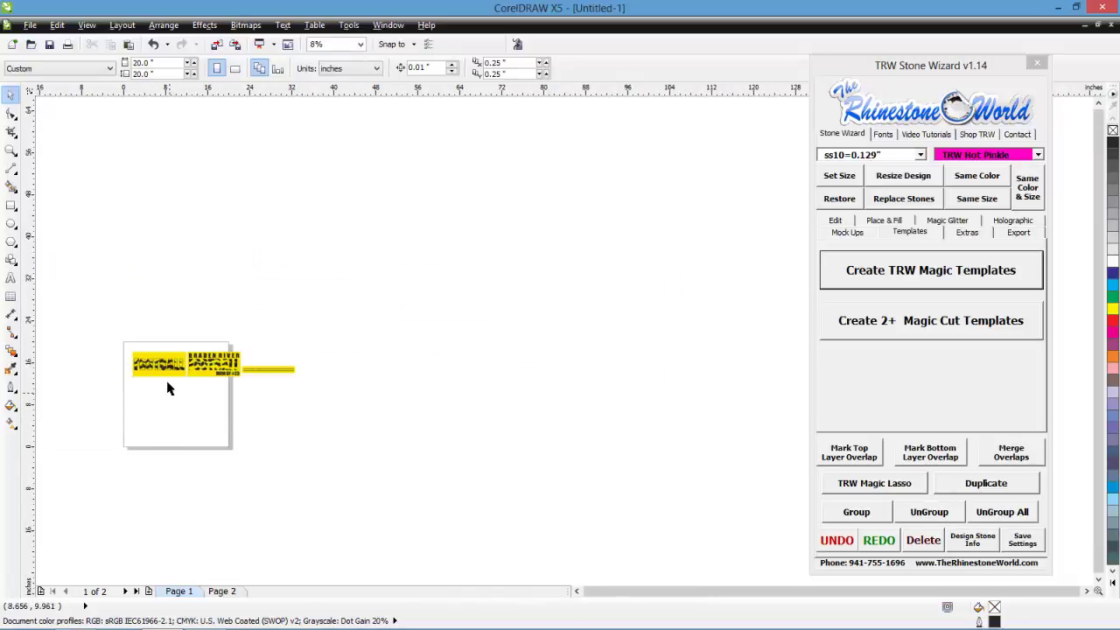
pyautogui.scroll(1, 115, 371)
pyautogui.scroll(1, 182, 384)
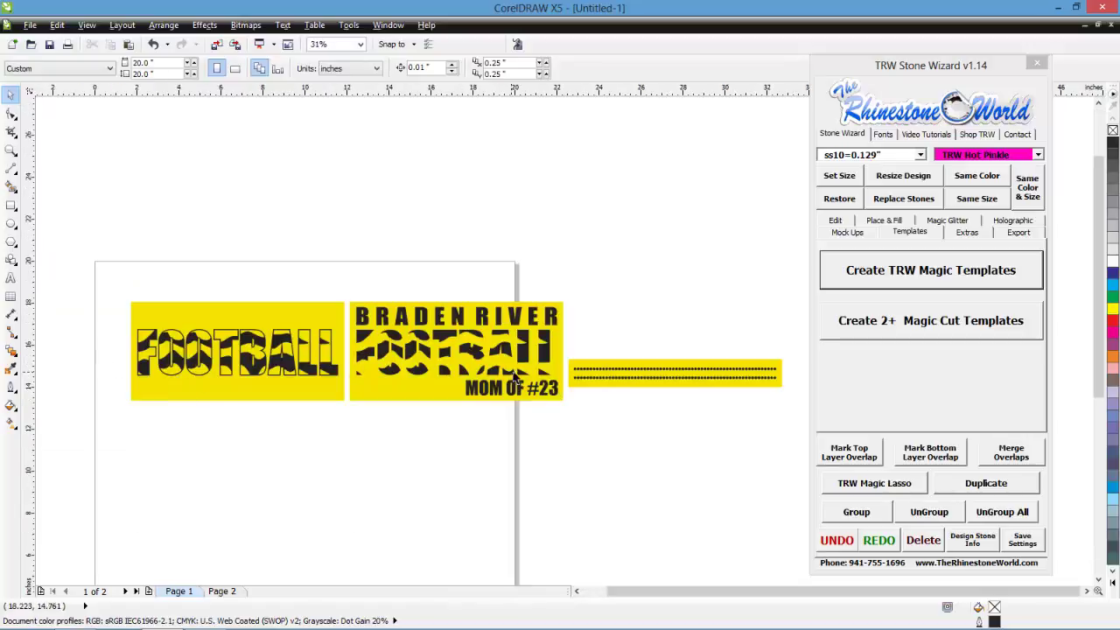
# Stack the BRADEN RIVER template below the FOOTBALL template, with the narrow rhinestone template beneath it, inside the page
pyautogui.moveTo(792, 324); pyautogui.dragTo(568, 426)
pyautogui.moveTo(691, 380); pyautogui.dragTo(202, 530)
pyautogui.click(426, 414)
pyautogui.moveTo(607, 264); pyautogui.dragTo(346, 435)
pyautogui.moveTo(417, 368); pyautogui.dragTo(211, 470)
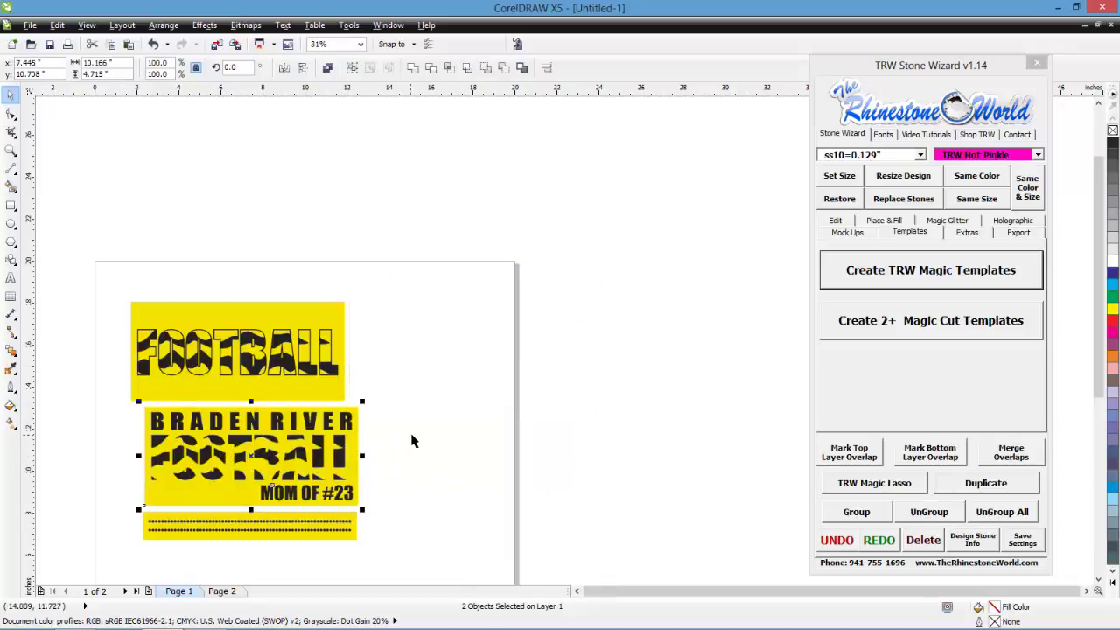
pyautogui.click(412, 437)
# Shift the FOOTBALL template slightly sideways and up to sit in line above the BRADEN RIVER template
pyautogui.moveTo(382, 257); pyautogui.dragTo(75, 413)
pyautogui.moveTo(172, 375); pyautogui.dragTo(185, 371)
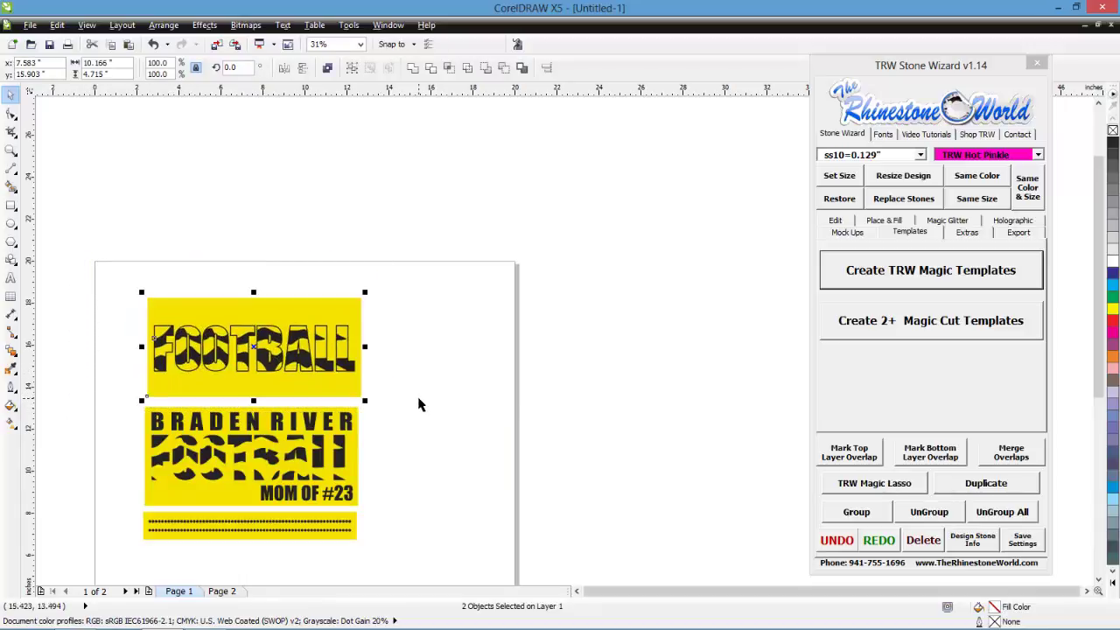
pyautogui.click(420, 403)
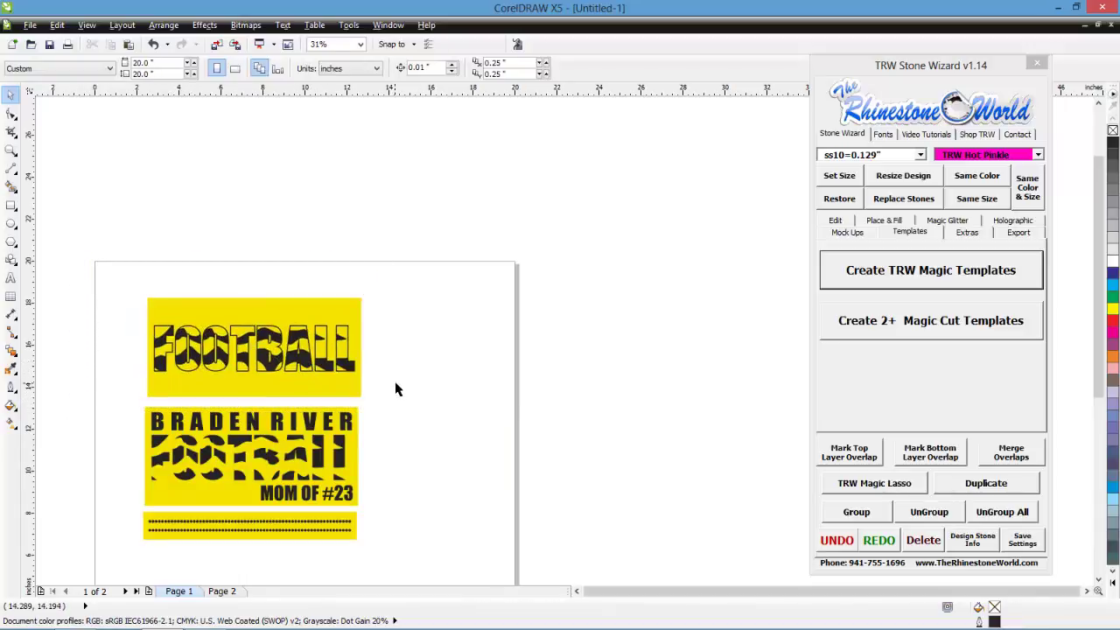
# Combine all three template sheets into one curve with the lettering and dots cut out, and check the combined shape
pyautogui.scroll(-1, 333, 488)
pyautogui.scroll(1, 297, 522)
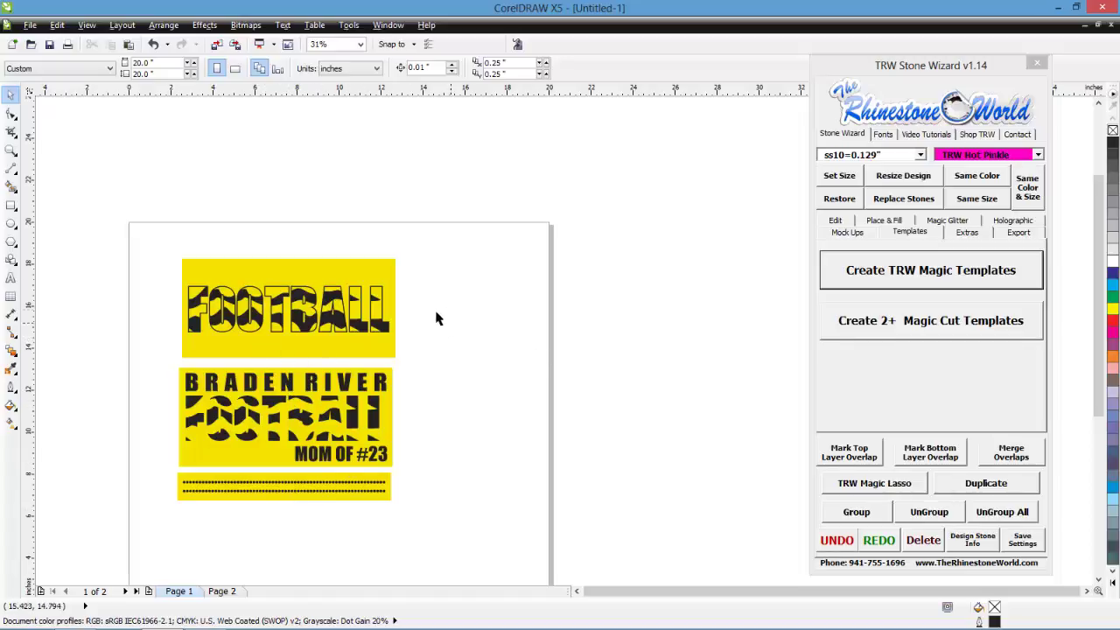
pyautogui.moveTo(440, 236); pyautogui.dragTo(137, 510)
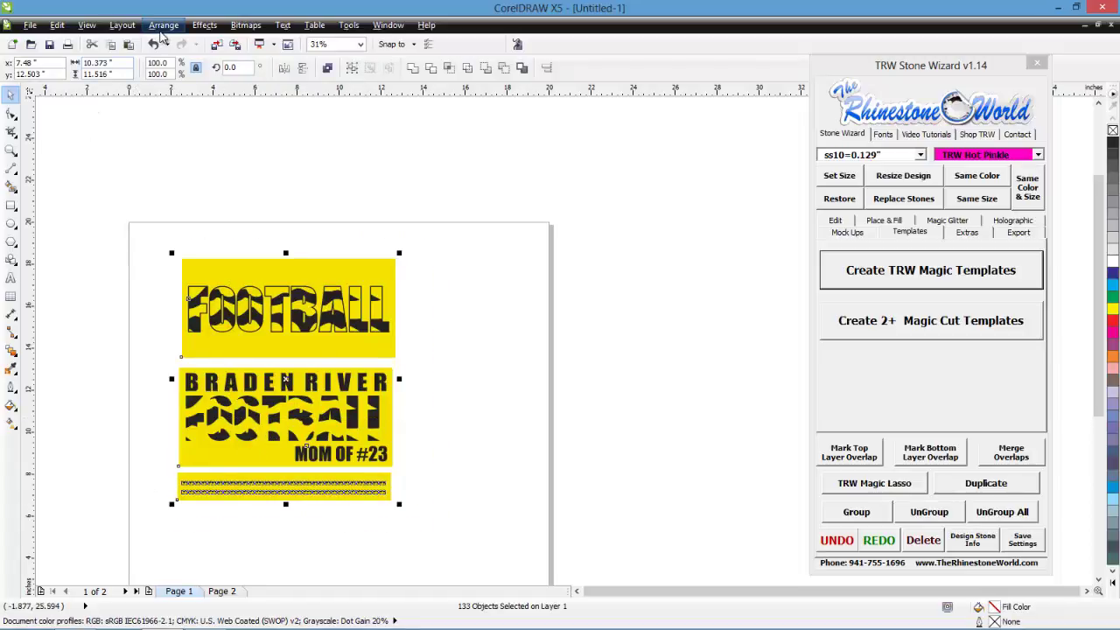
pyautogui.click(162, 26)
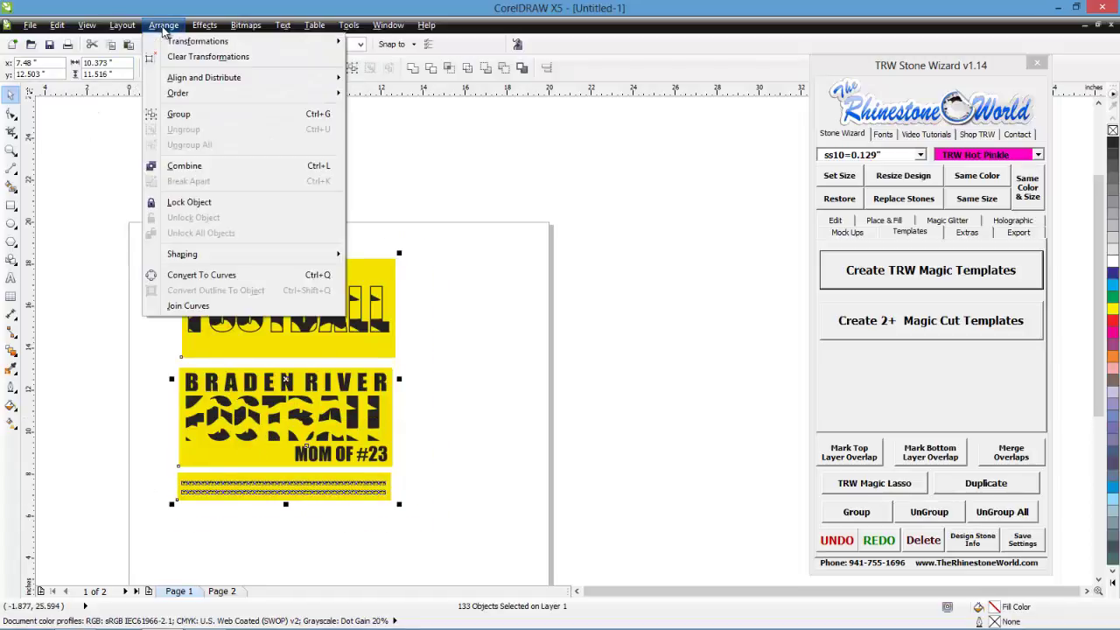
pyautogui.click(187, 165)
pyautogui.click(469, 367)
pyautogui.scroll(2, 326, 478)
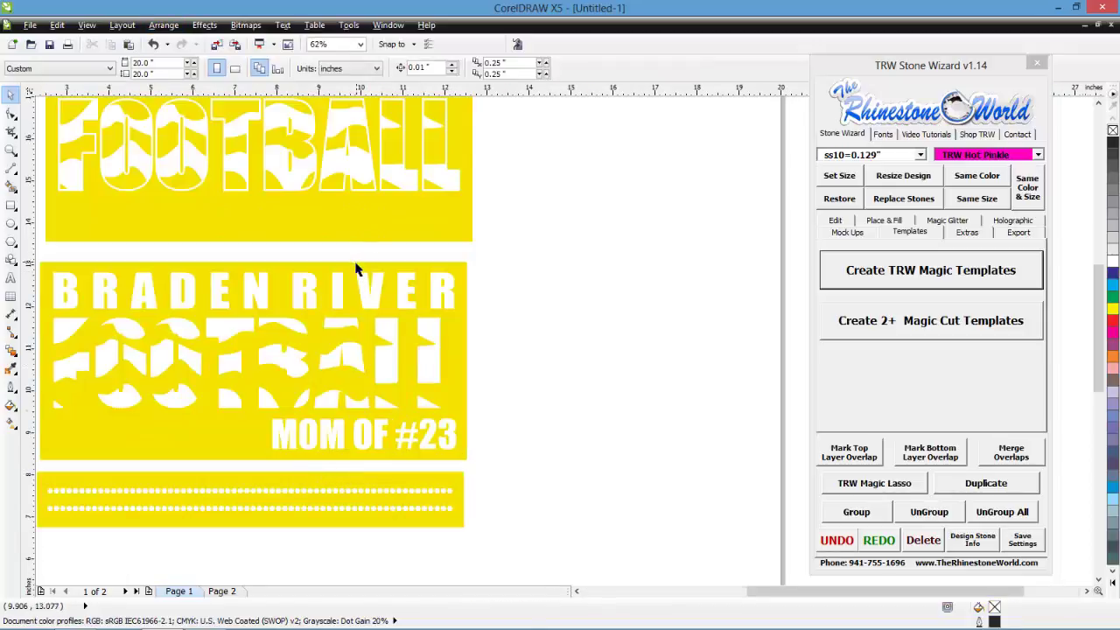
pyautogui.scroll(-2, 356, 267)
pyautogui.moveTo(451, 140); pyautogui.dragTo(151, 448)
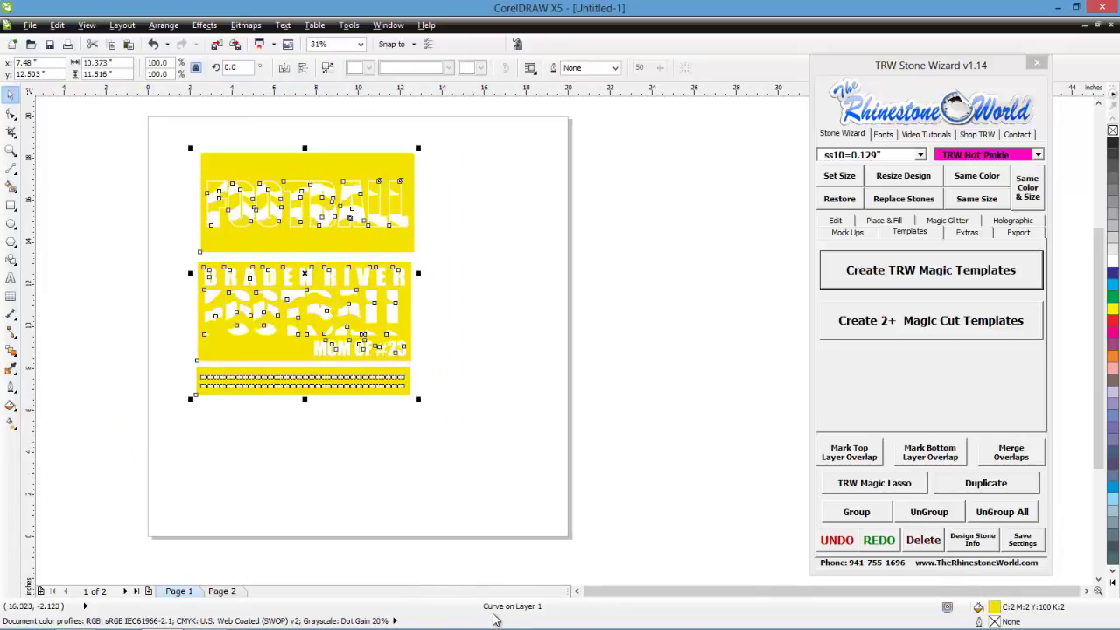
pyautogui.click(442, 413)
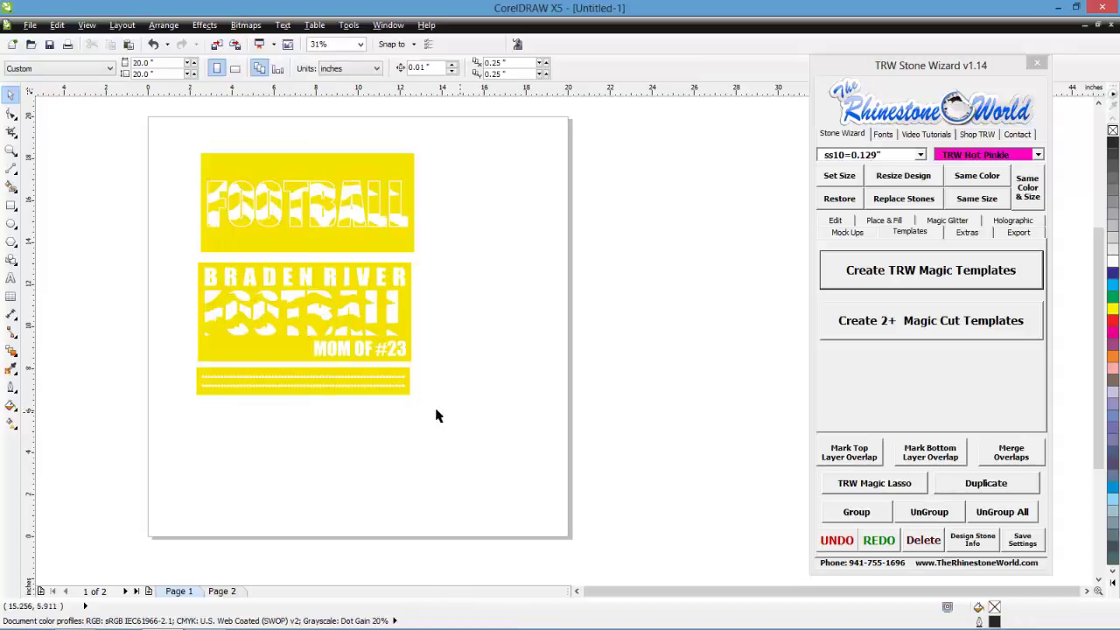
# Move the combined template curve further right on the page, keeping all of it inside the page border
pyautogui.click(362, 220)
pyautogui.moveTo(363, 220); pyautogui.dragTo(406, 232)
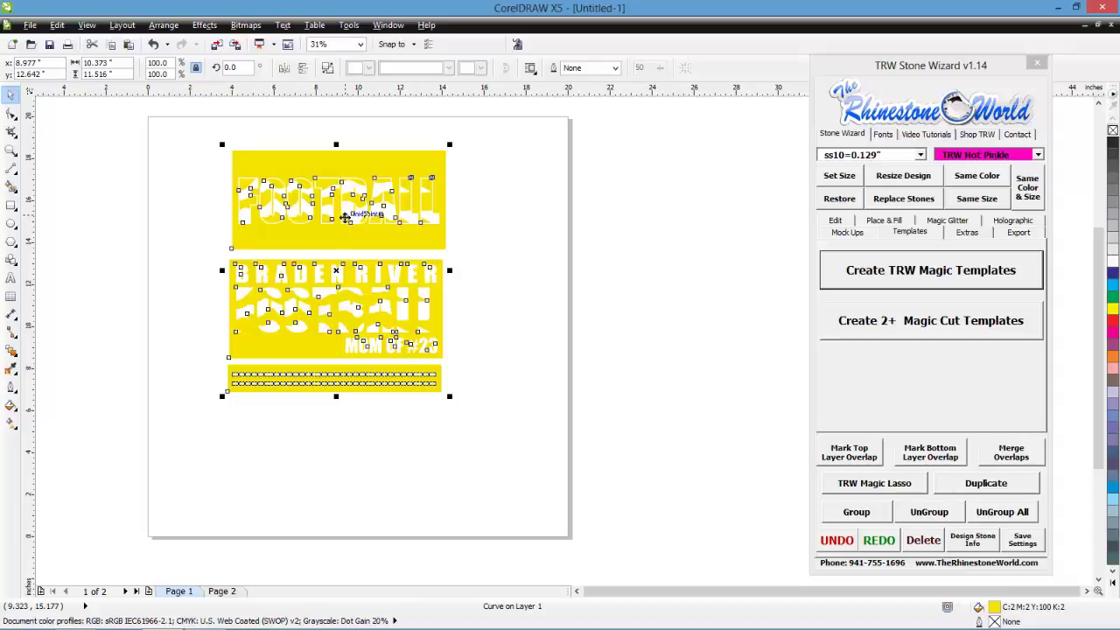
pyautogui.click(496, 228)
# Select the combined template and enter BR FOOTBALL as the export file name in Stone Wizard
pyautogui.moveTo(480, 145); pyautogui.dragTo(198, 450)
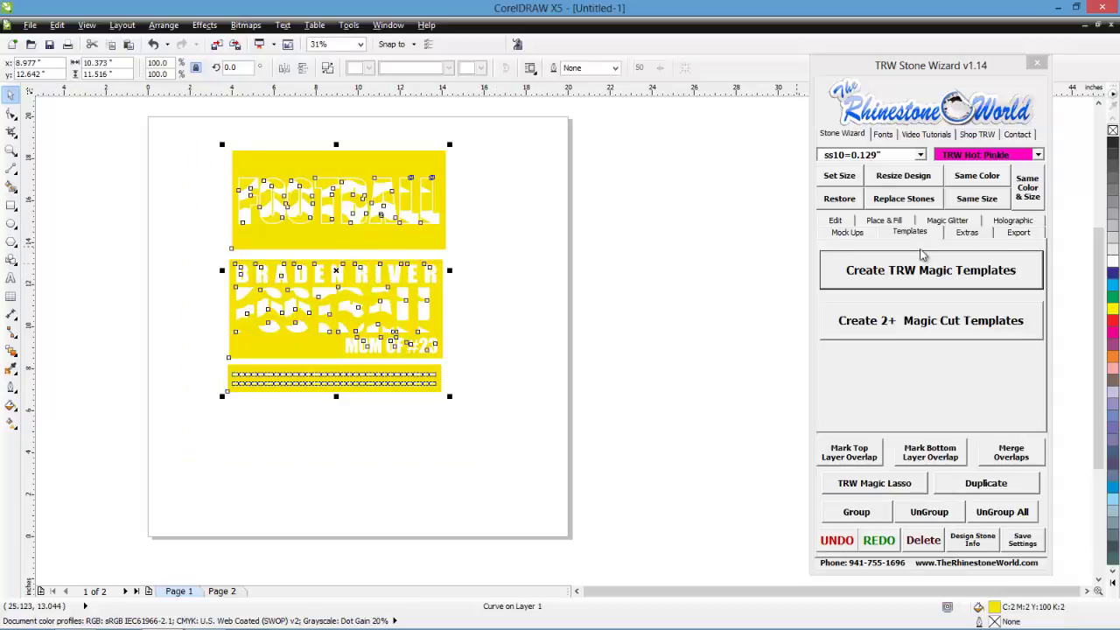
pyautogui.click(1019, 233)
pyautogui.click(994, 263)
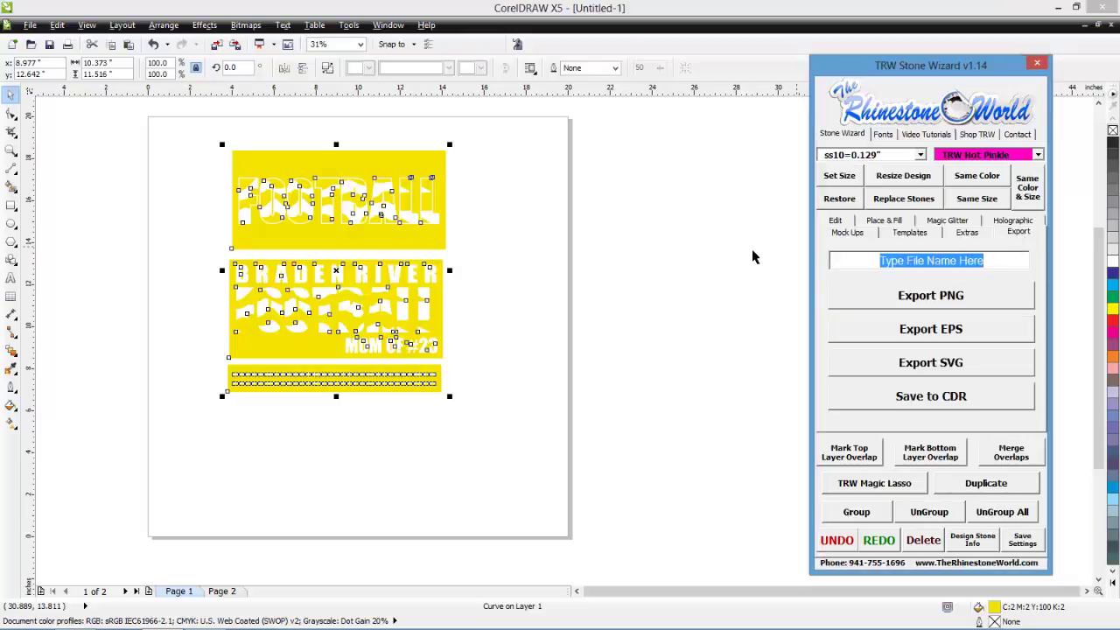
pyautogui.write('br fOOTBALL')
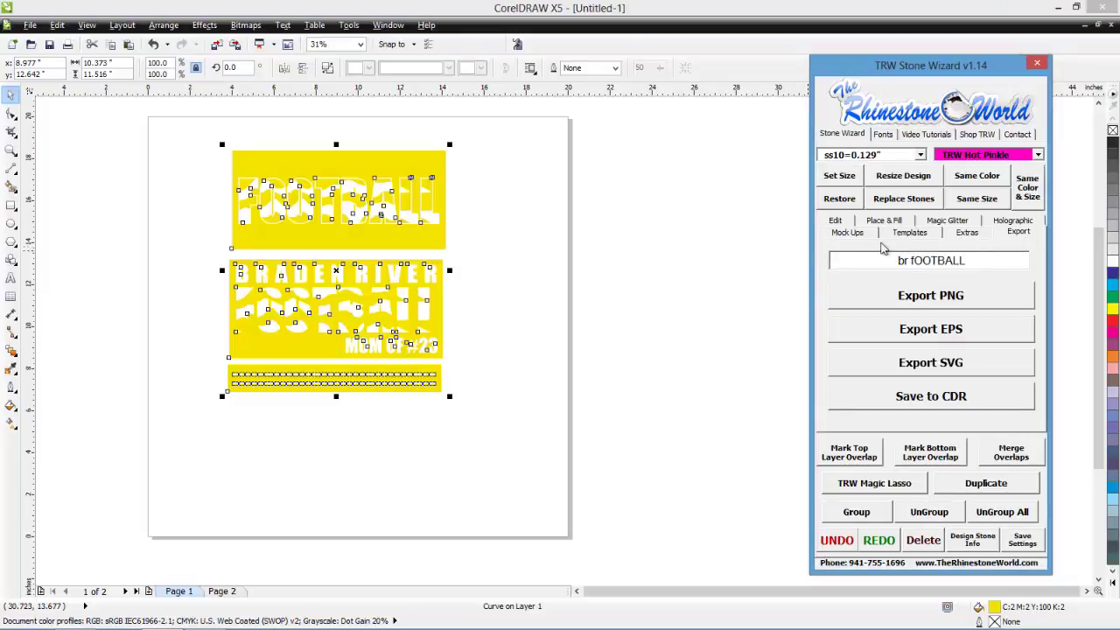
pyautogui.hotkey('ctrl', 'a')
pyautogui.write('BR FOOTBALL')
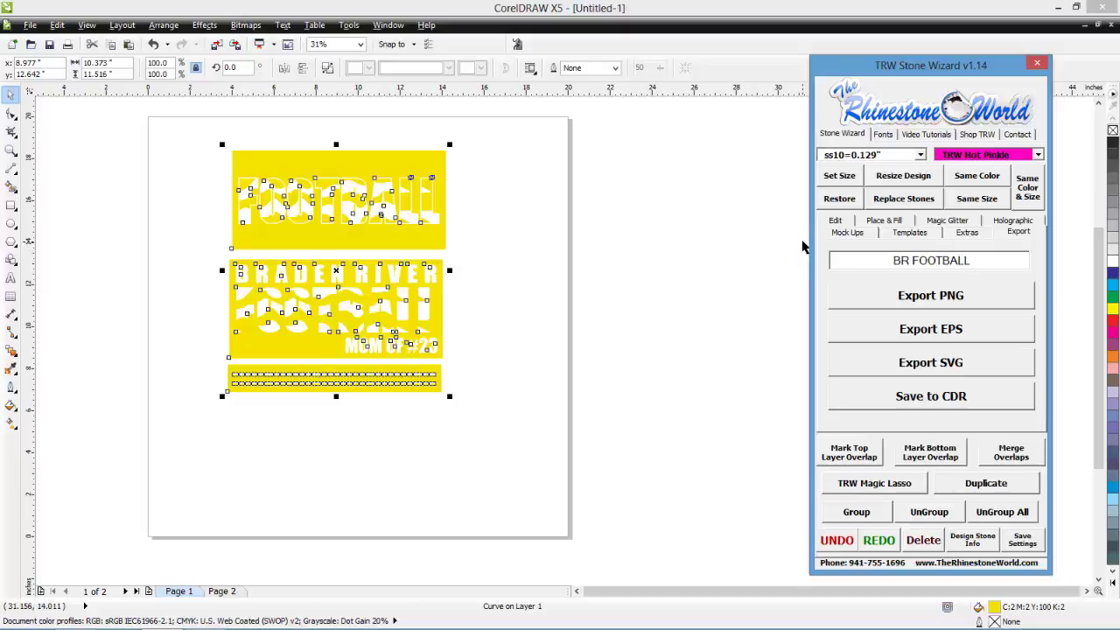
# Export the selected template as an SVG file named BR FOOTBALL to the Pictures library
pyautogui.click(913, 368)
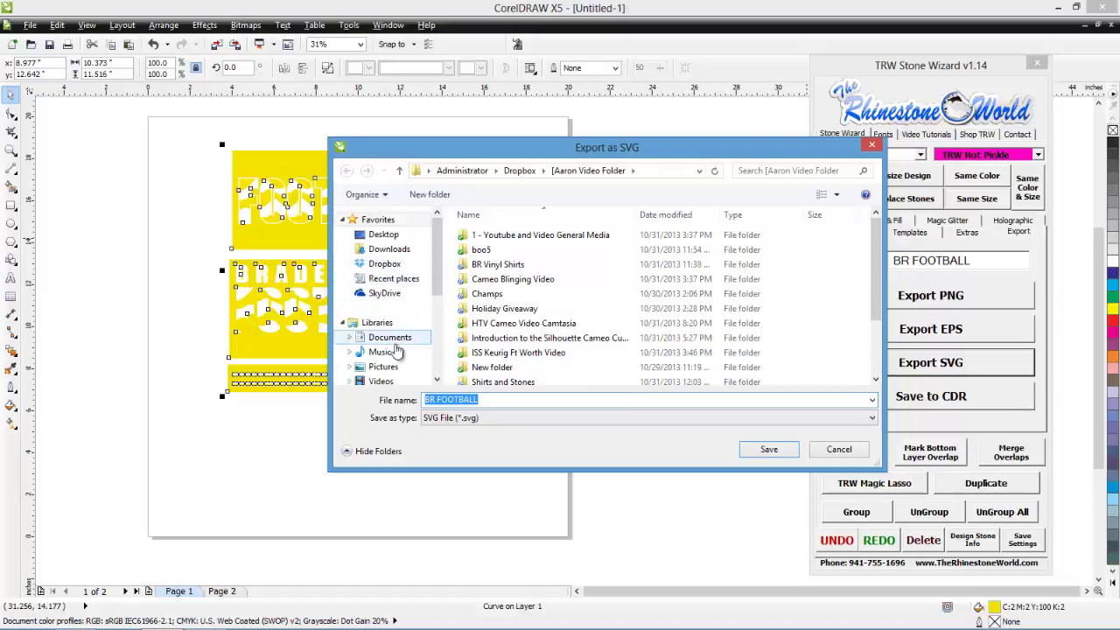
pyautogui.click(383, 369)
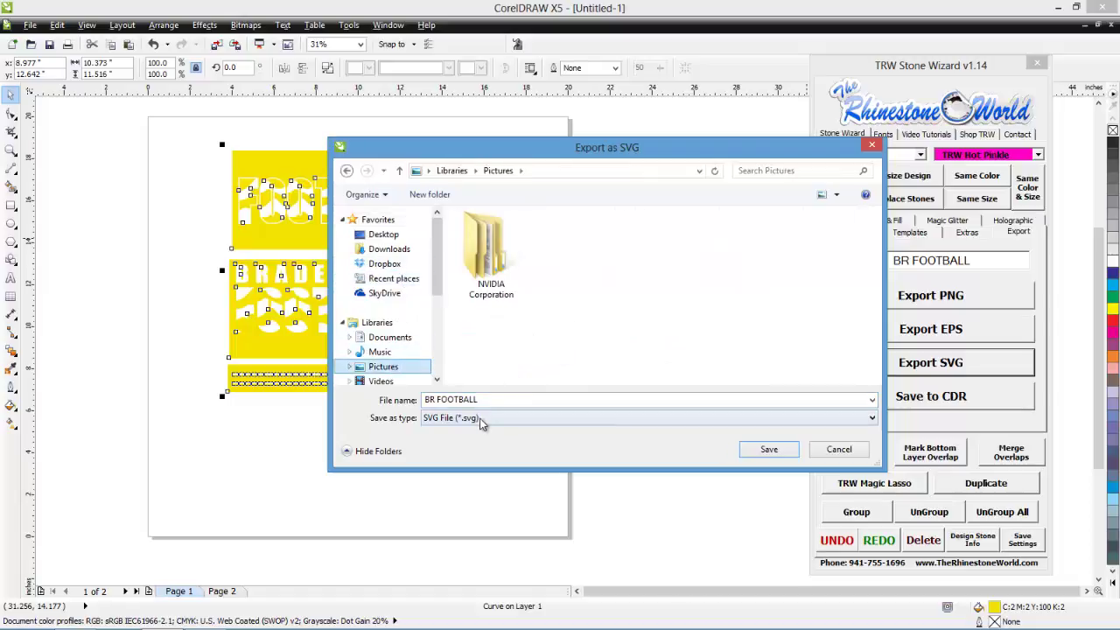
pyautogui.click(760, 449)
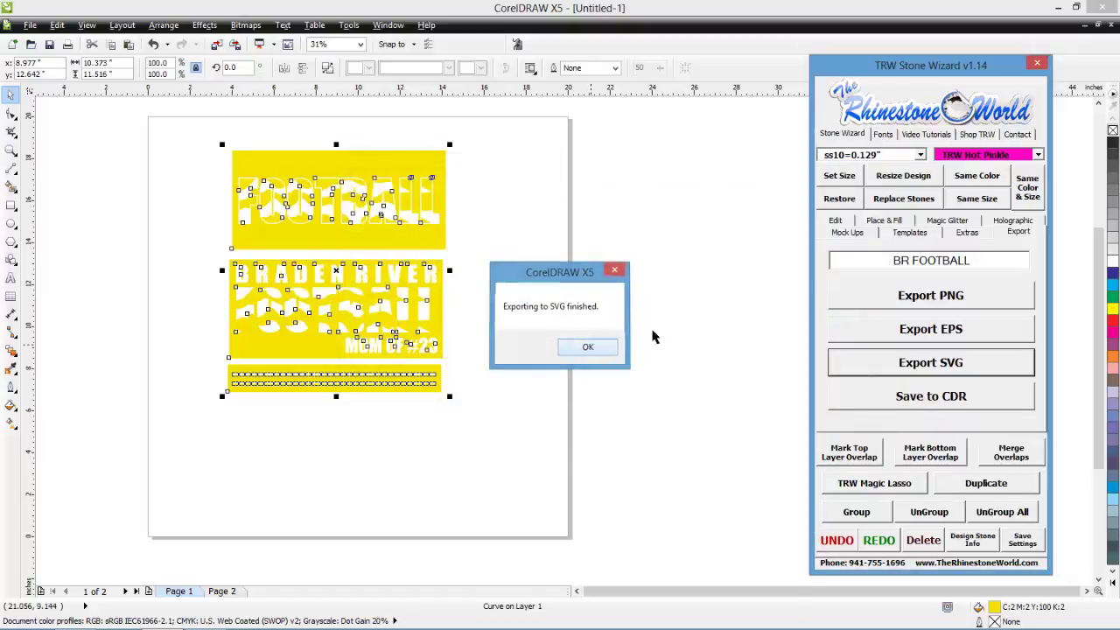
pyautogui.click(589, 349)
pyautogui.click(645, 292)
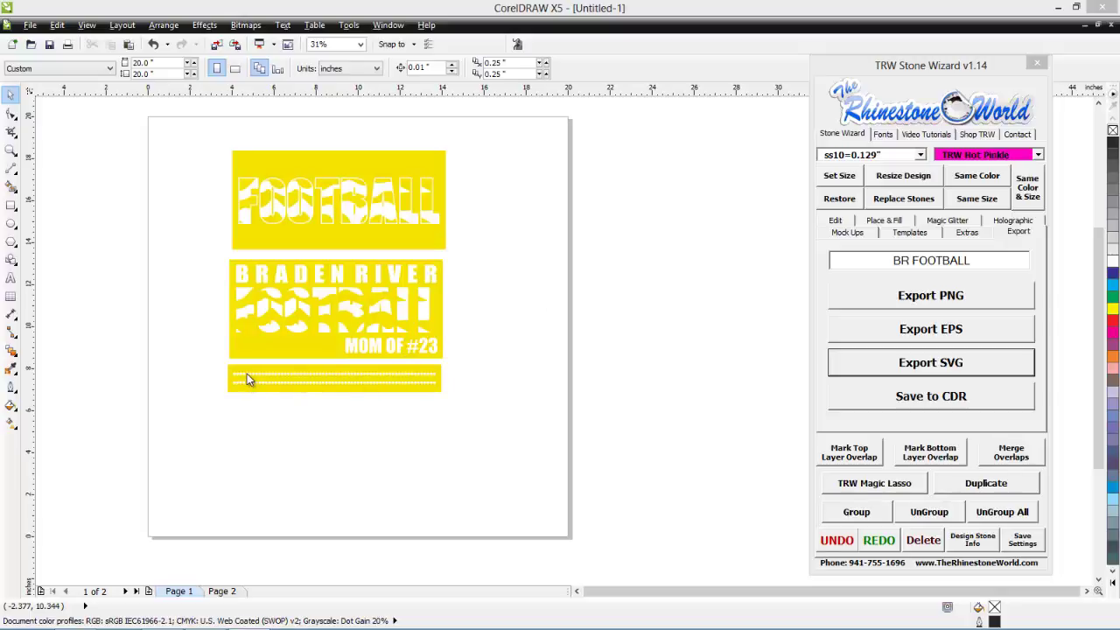
# Switch to Silhouette Studio in a maximized window and start opening a file from the user's My Pictures folder
pyautogui.moveTo(475, 137); pyautogui.dragTo(199, 251)
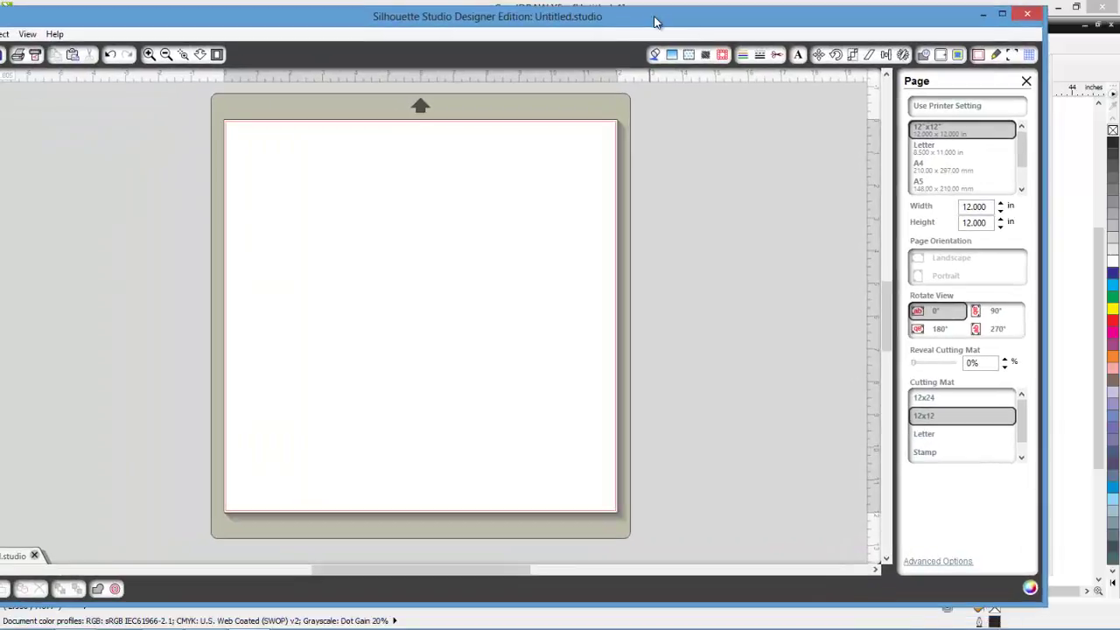
pyautogui.click(1002, 14)
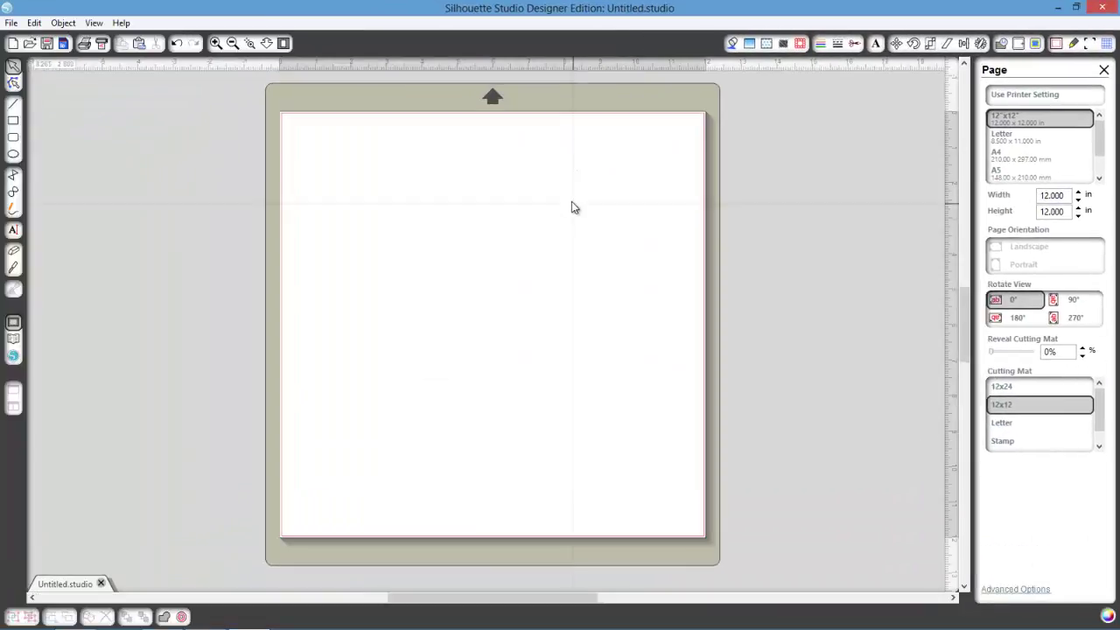
pyautogui.click(11, 23)
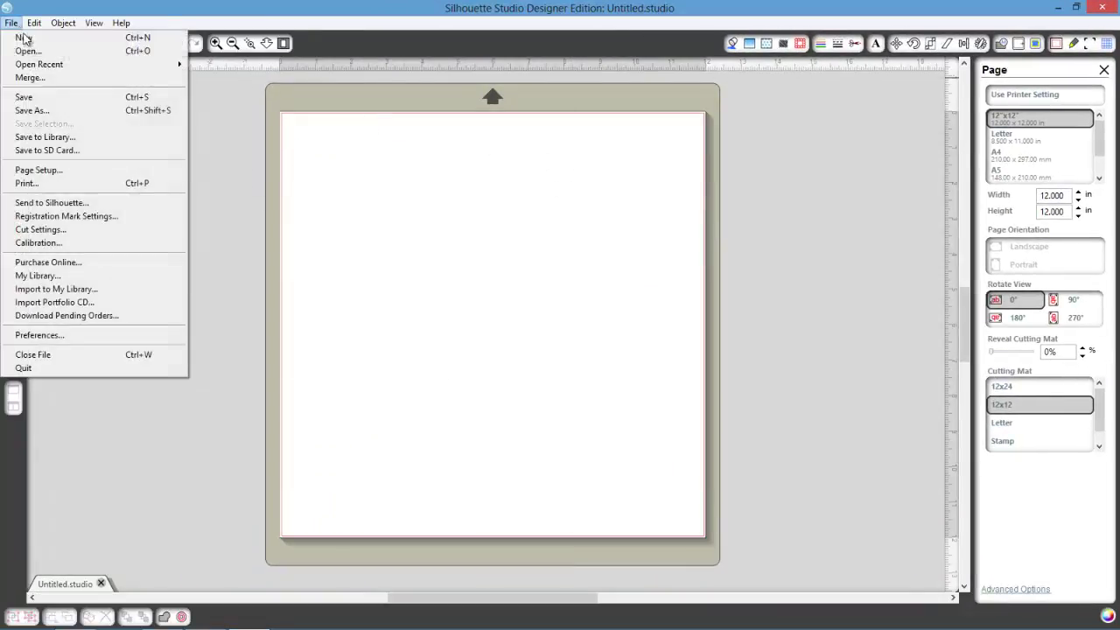
pyautogui.click(38, 55)
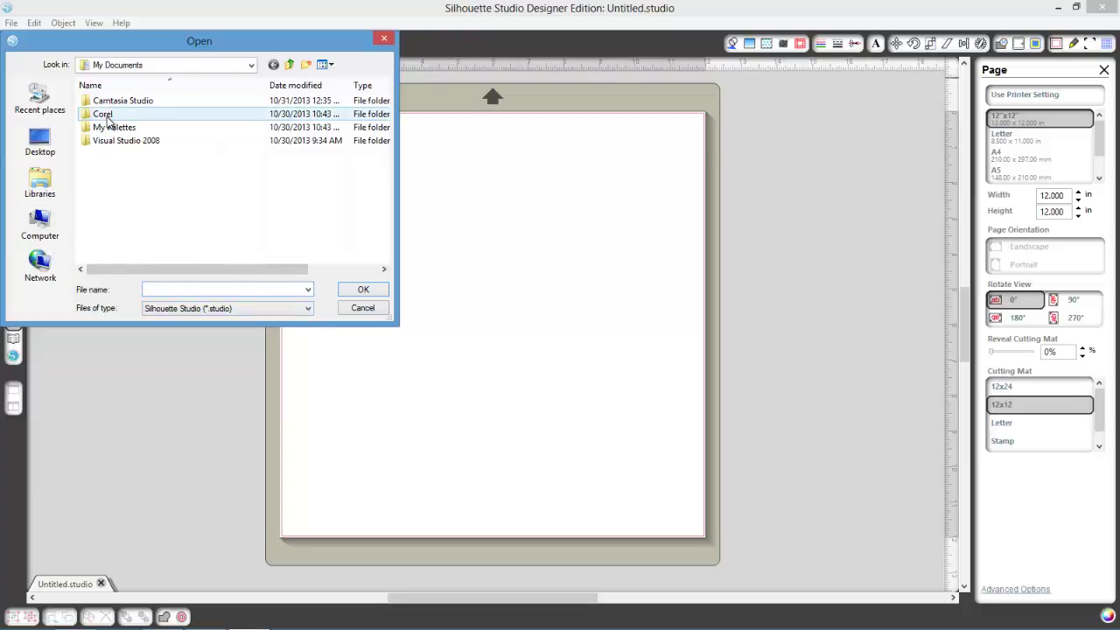
pyautogui.click(48, 231)
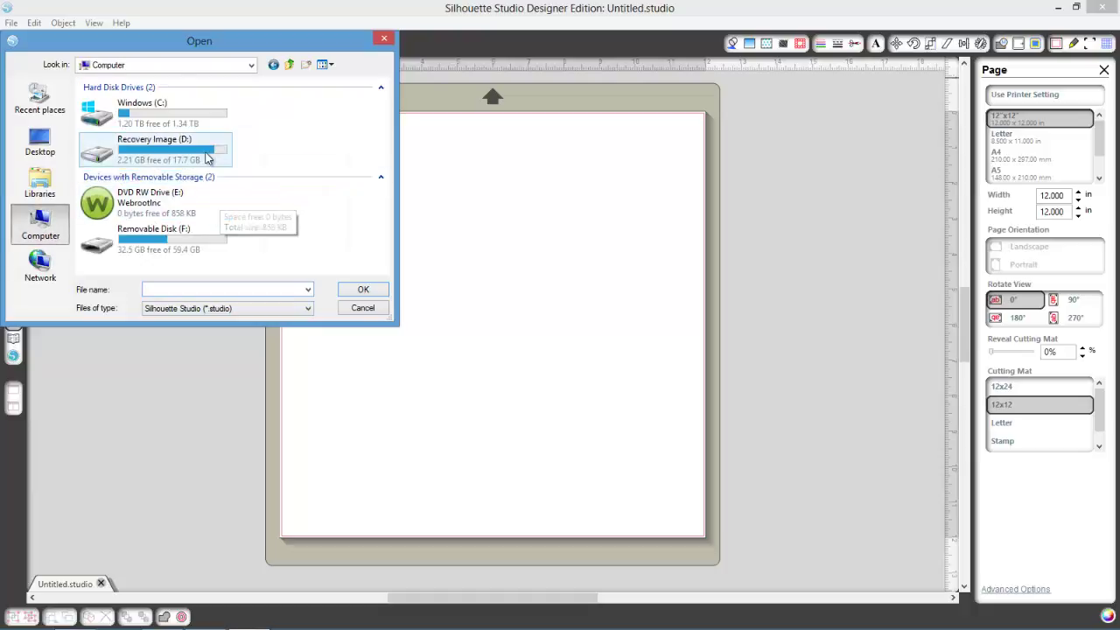
pyautogui.doubleClick(170, 115)
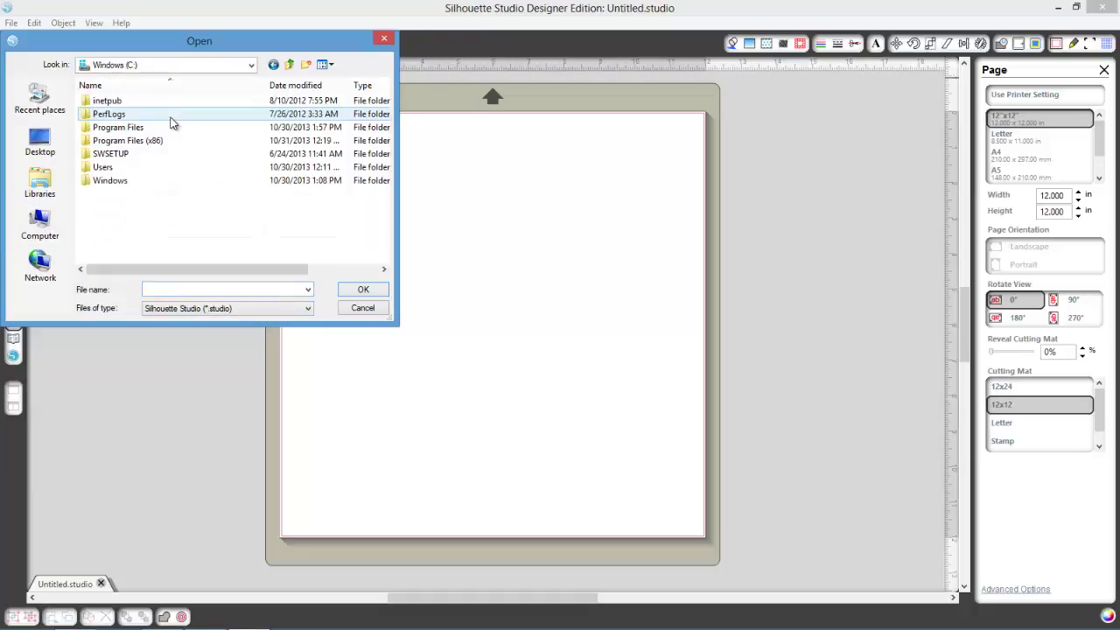
pyautogui.doubleClick(155, 167)
pyautogui.doubleClick(143, 101)
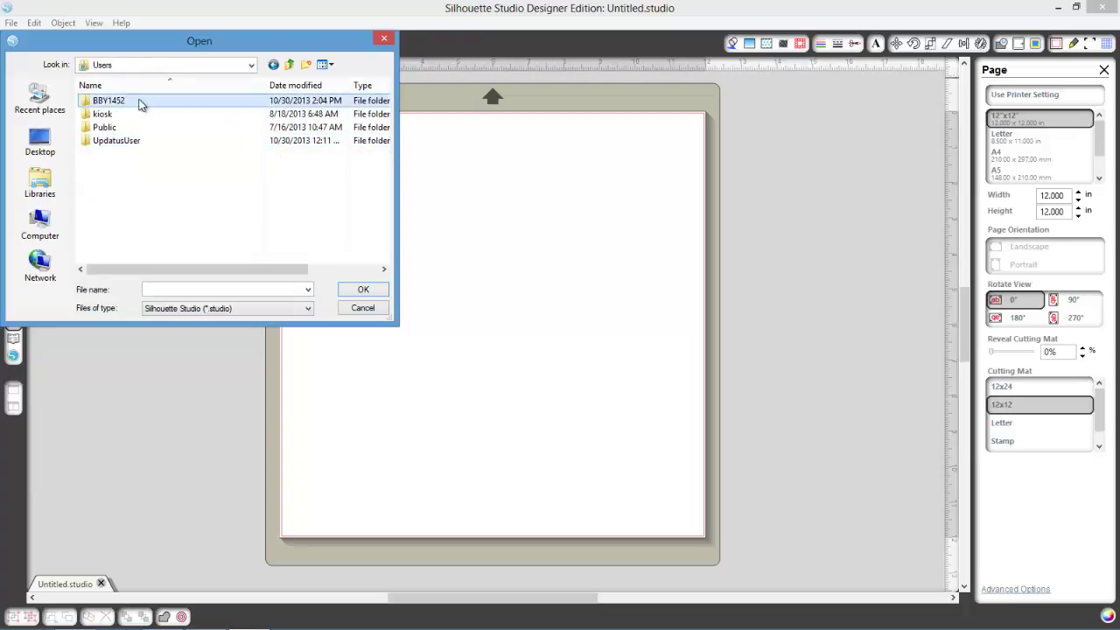
pyautogui.doubleClick(144, 207)
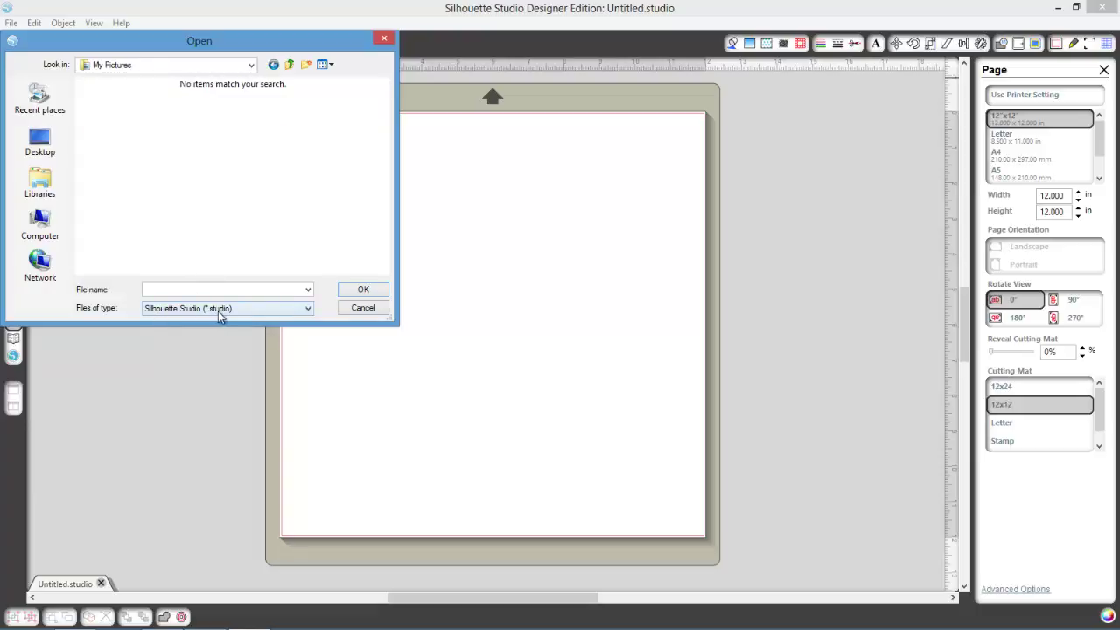
# Show SVG files in the folder and open BR FOOTBALL
pyautogui.click(288, 310)
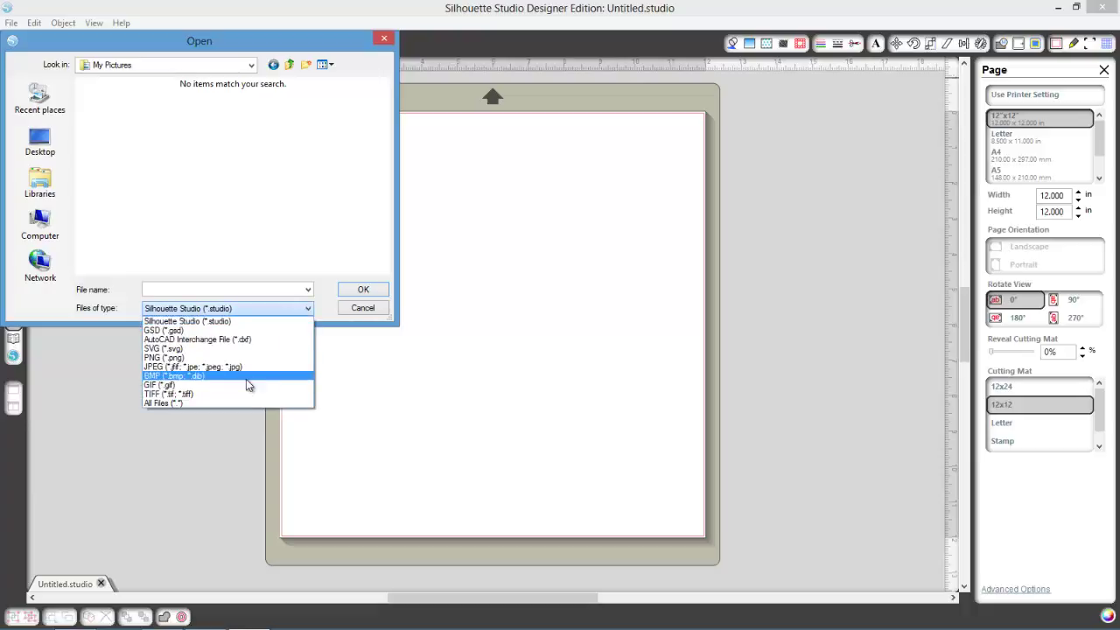
pyautogui.click(236, 348)
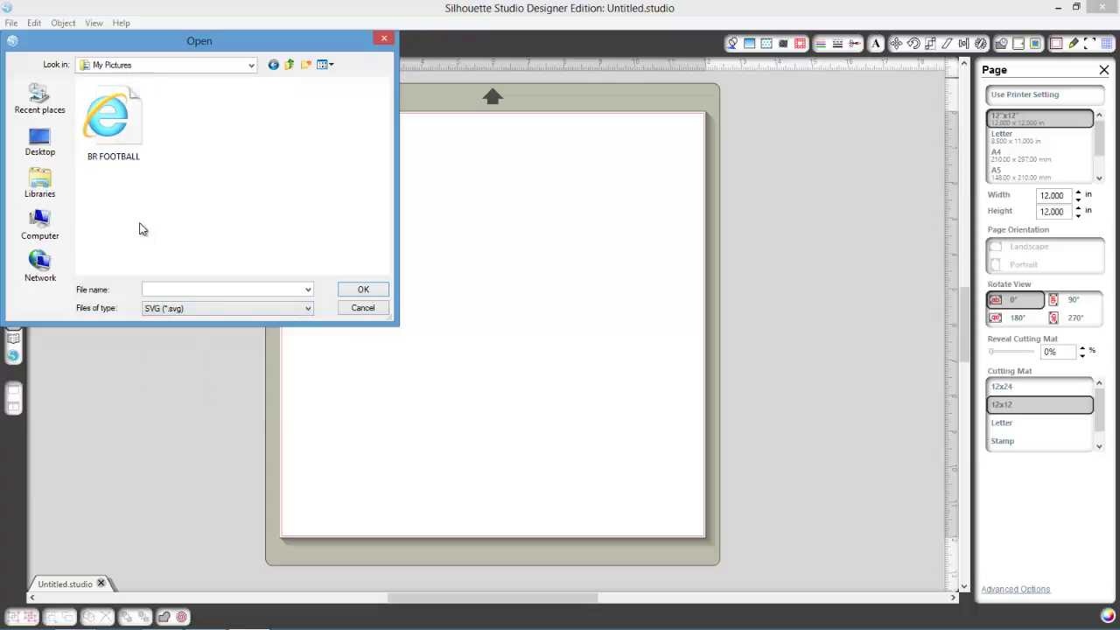
pyautogui.click(125, 131)
pyautogui.click(357, 290)
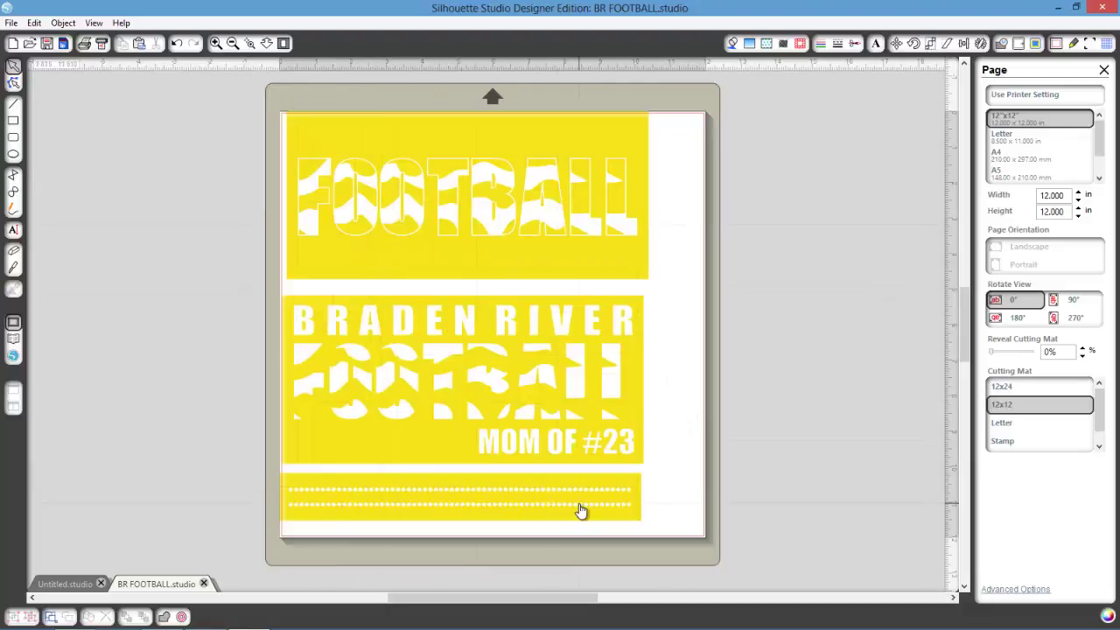
# Set the cut style of all the template shapes to Cut and show the Silhouette cut settings
pyautogui.hotkey('ctrl', 'a')
pyautogui.click(854, 44)
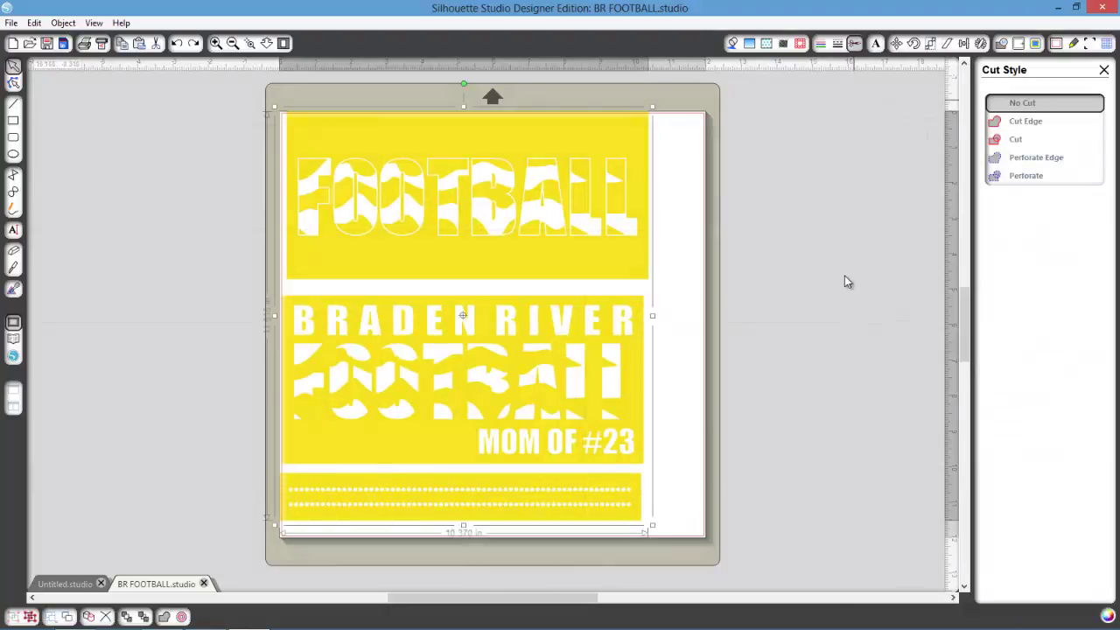
pyautogui.click(1016, 141)
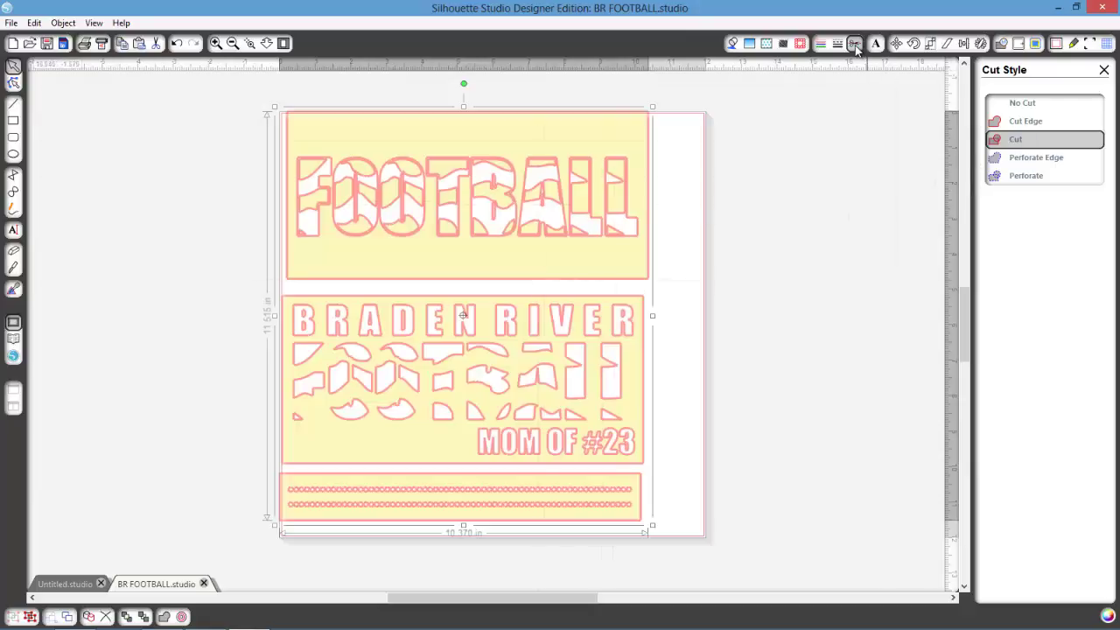
pyautogui.click(1073, 44)
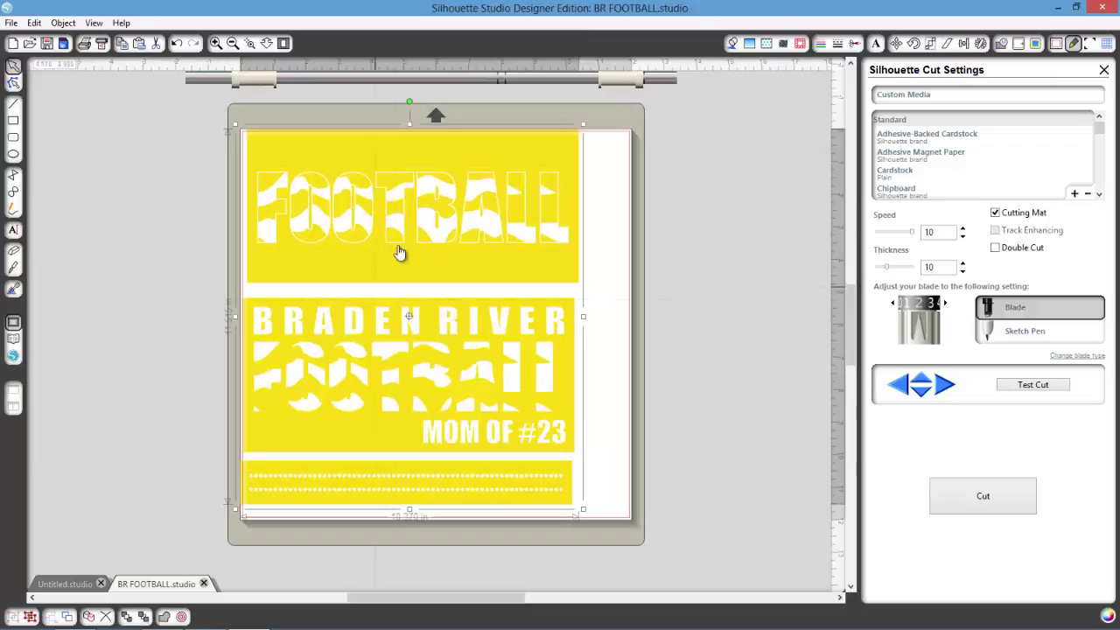
# Shift the template design slightly right and down inside the page's cut border, and ungroup it
pyautogui.moveTo(460, 254)
pyautogui.mouseDown()
pyautogui.moveTo(538, 251)
pyautogui.moveTo(507, 292)
pyautogui.moveTo(420, 282)
pyautogui.moveTo(485, 266)
pyautogui.moveTo(454, 249)
pyautogui.mouseUp()
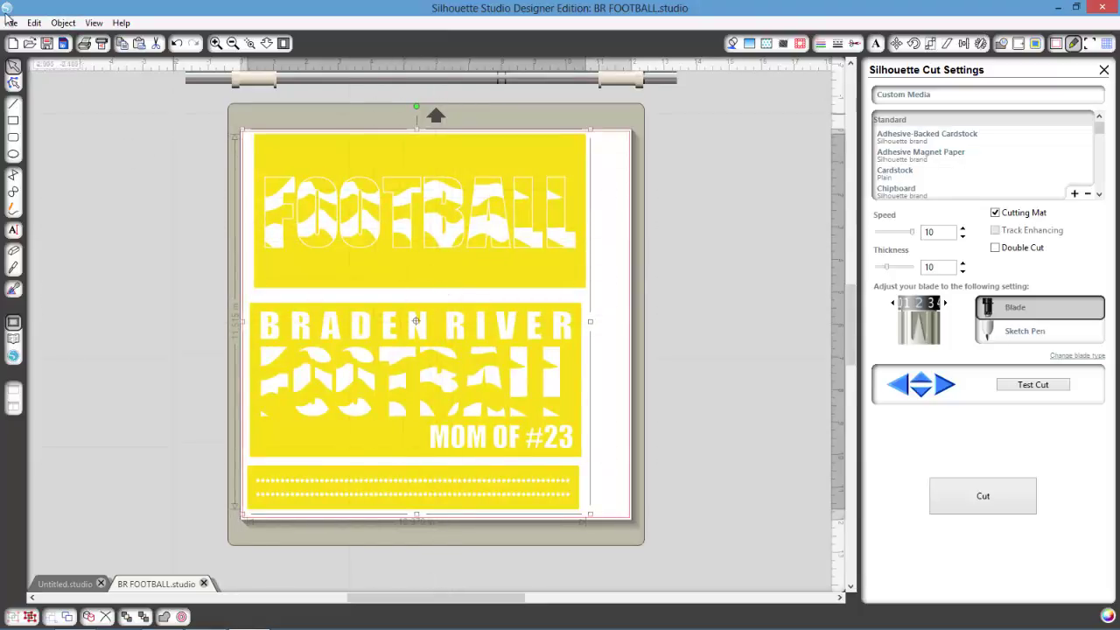
pyautogui.click(62, 24)
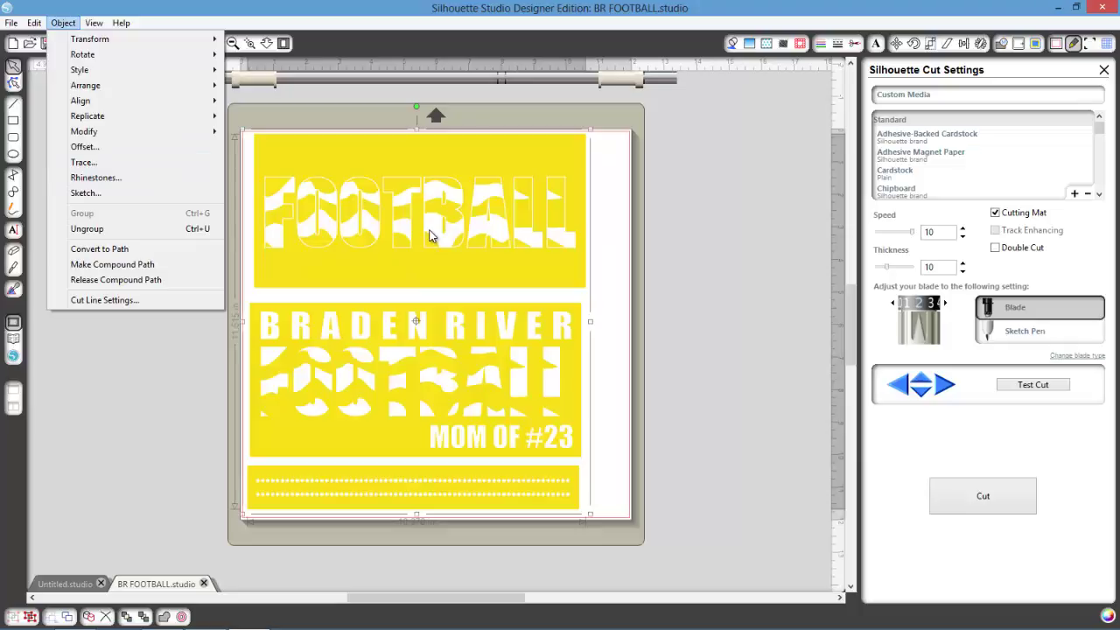
pyautogui.click(152, 231)
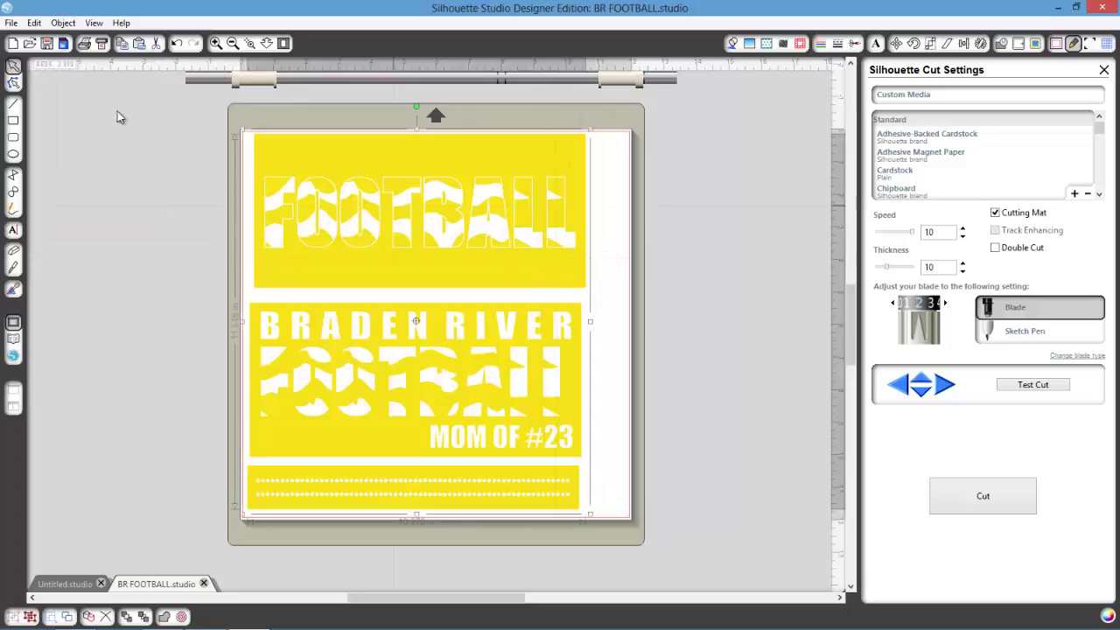
# Release the template design's compound path and ungroup the result into individual shapes
pyautogui.click(68, 24)
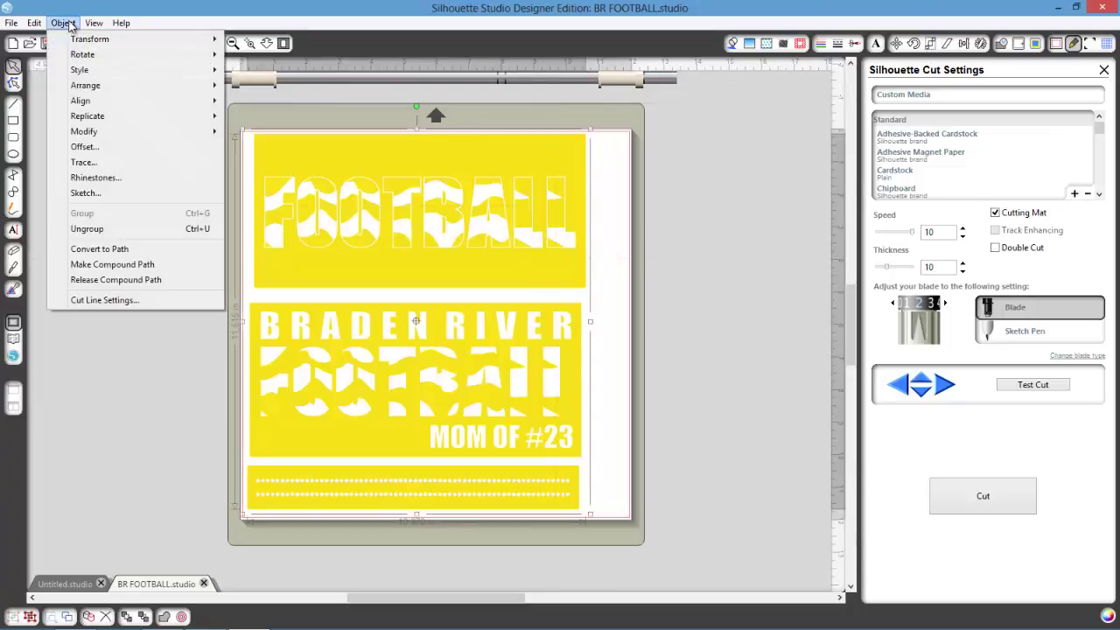
pyautogui.click(143, 280)
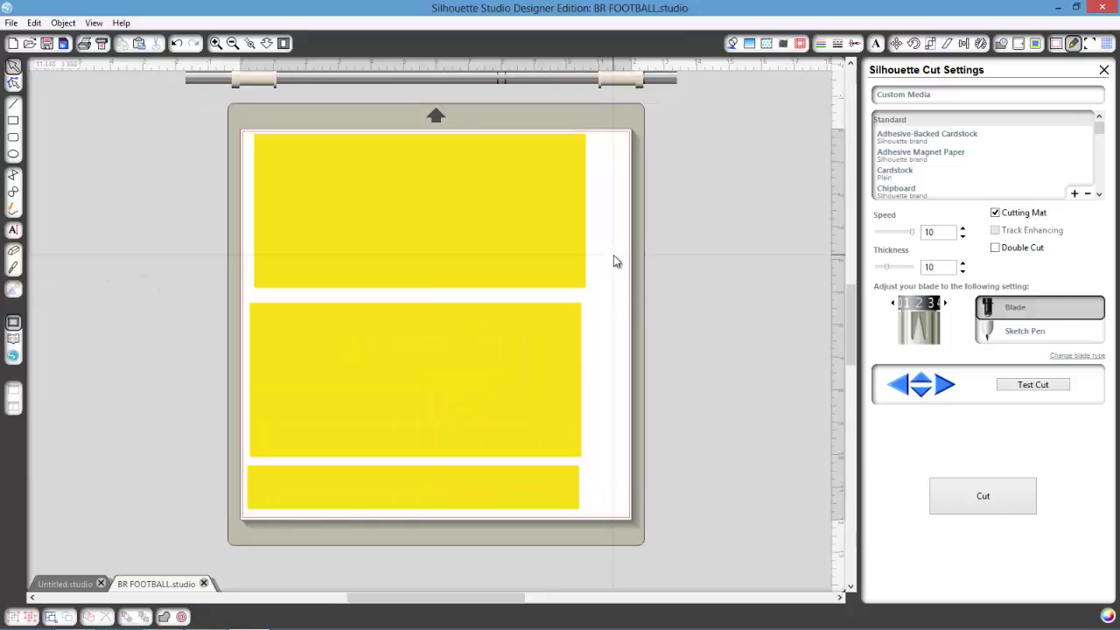
pyautogui.moveTo(576, 282); pyautogui.dragTo(535, 263)
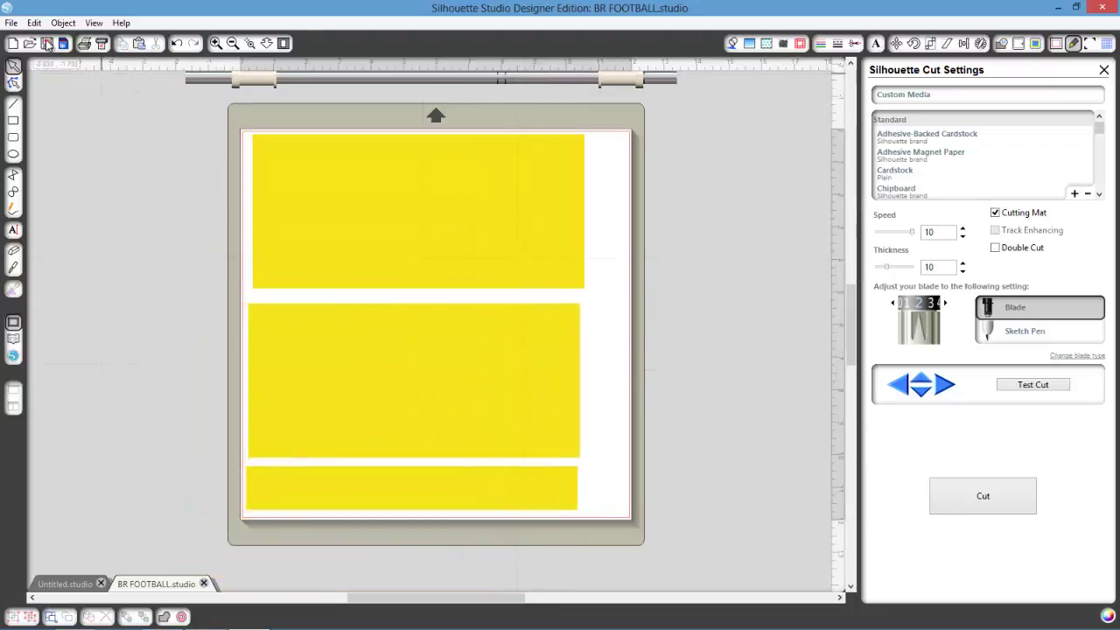
pyautogui.click(62, 23)
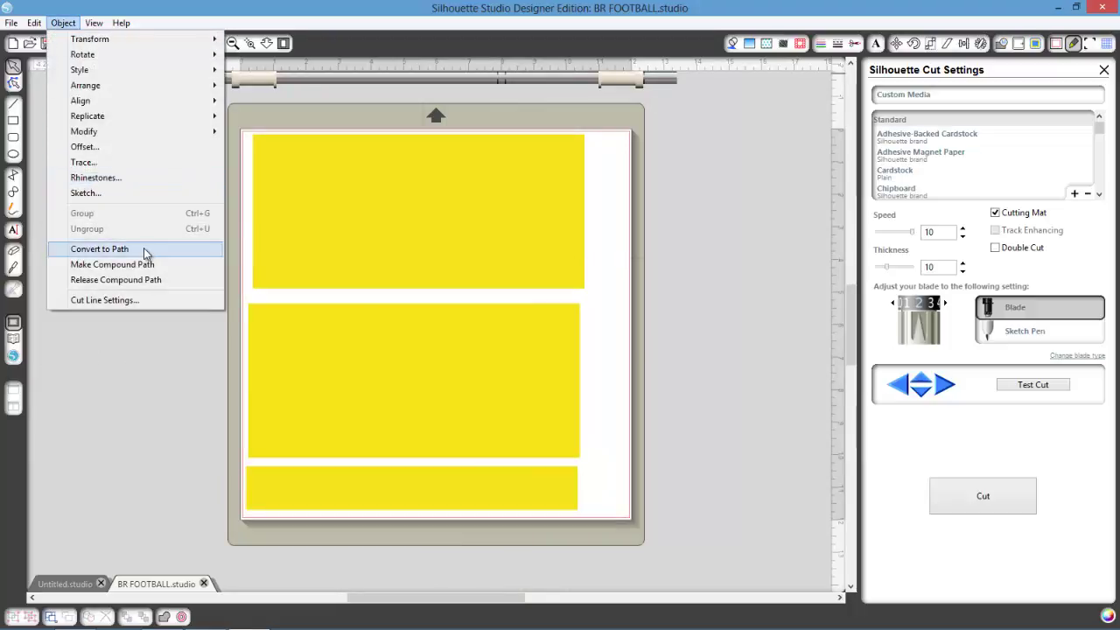
pyautogui.click(155, 280)
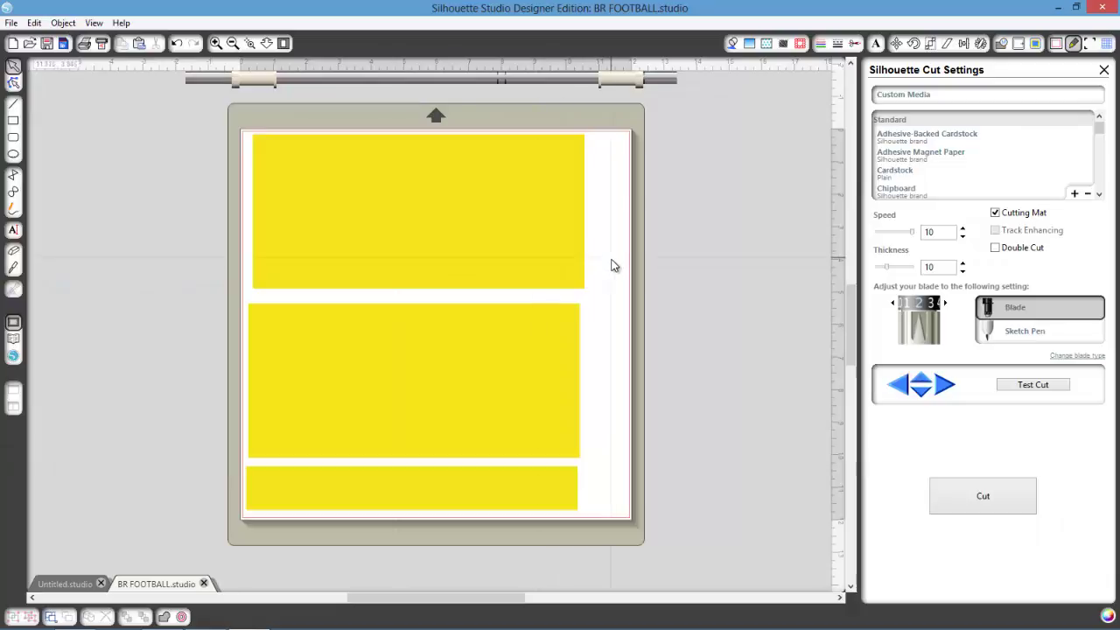
pyautogui.click(580, 290)
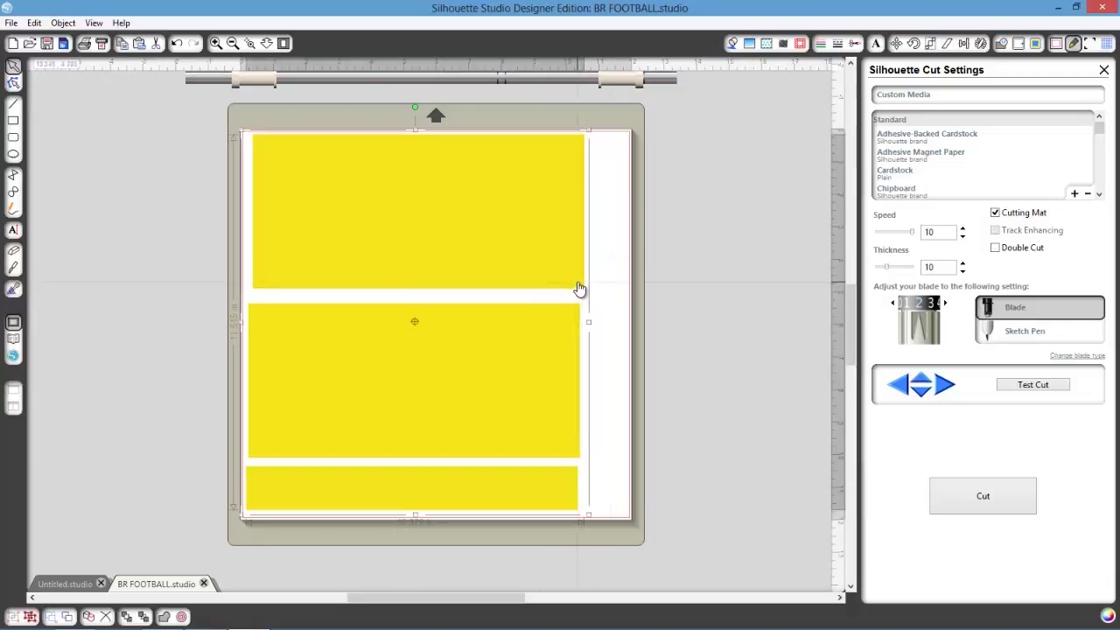
pyautogui.click(63, 22)
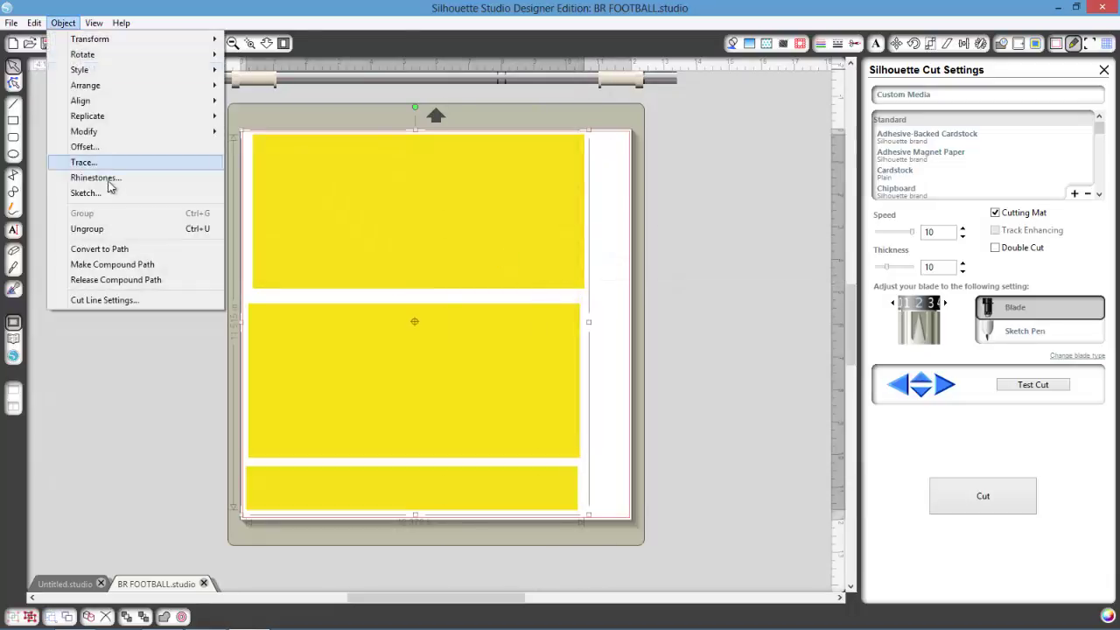
pyautogui.click(117, 232)
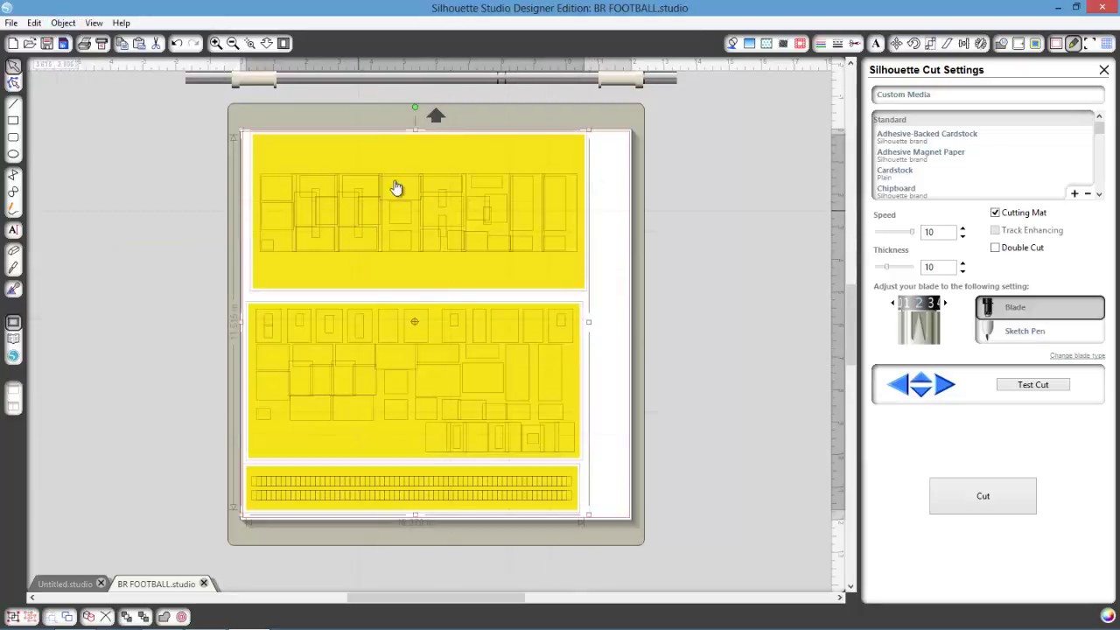
# Delete the solid background rectangles behind the upper FOOTBALL lettering and the BRADEN RIVER lettering, keeping the letters in place
pyautogui.moveTo(583, 288); pyautogui.dragTo(374, 325)
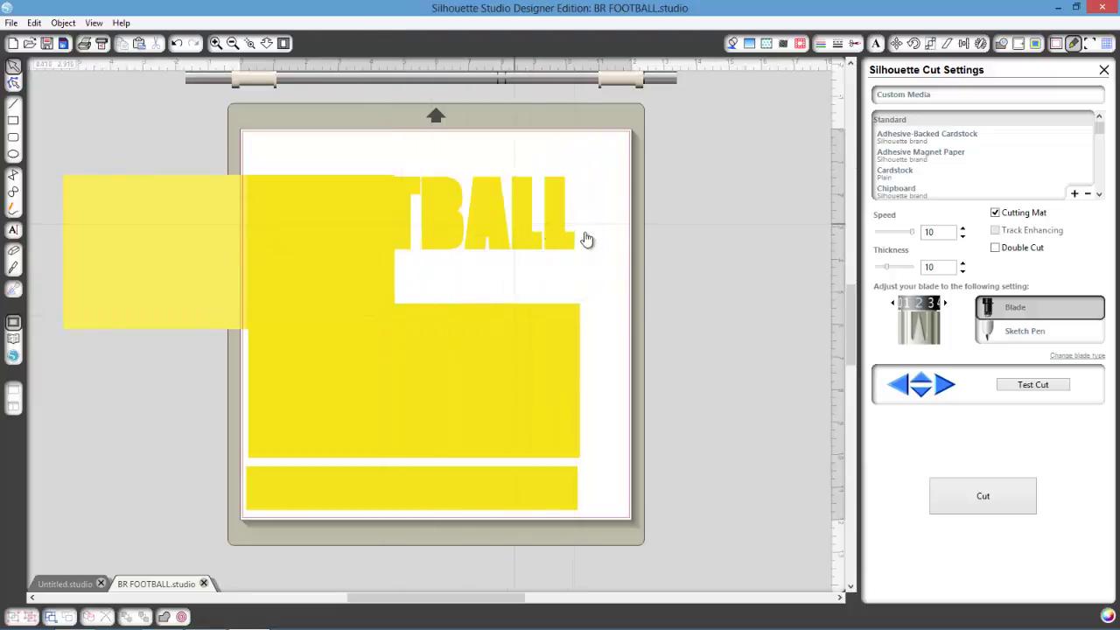
pyautogui.hotkey('ctrl', 'z')
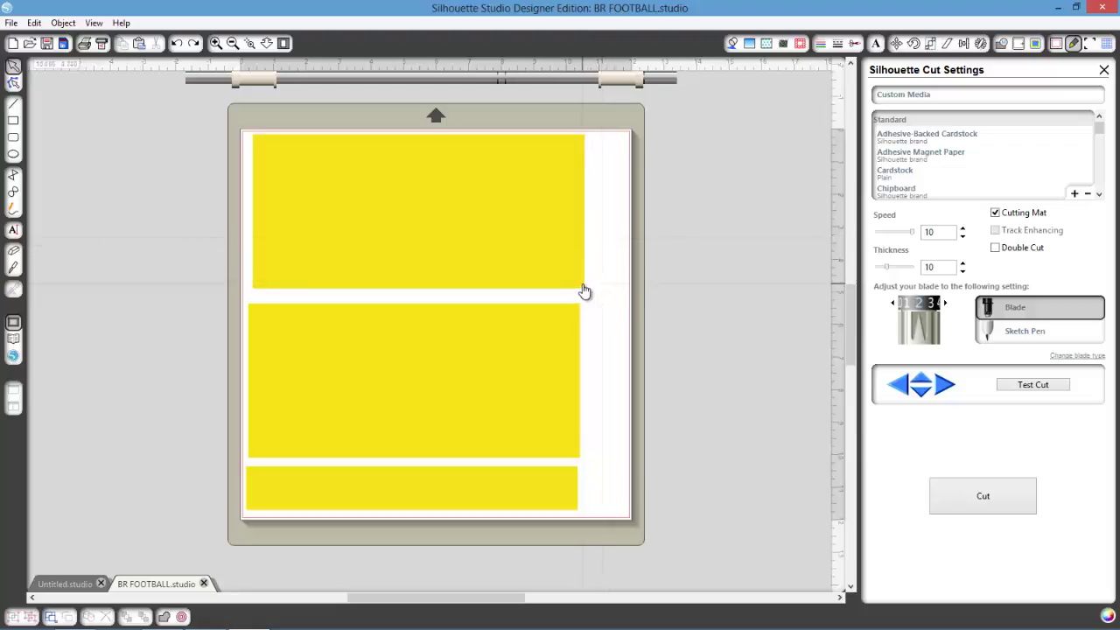
pyautogui.click(585, 291)
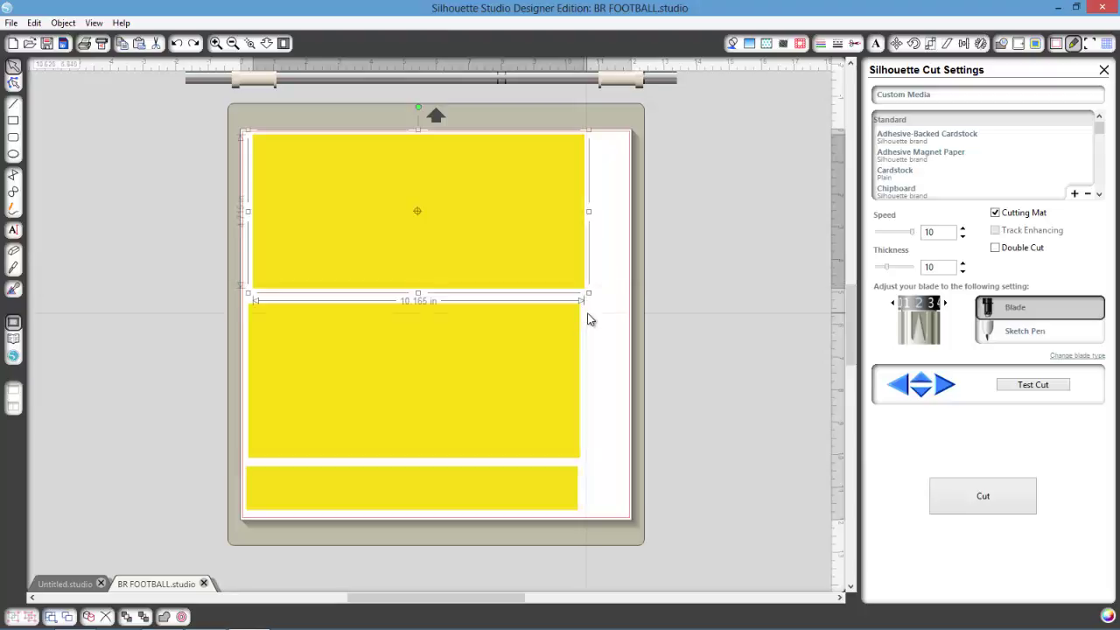
pyautogui.press('Delete')
pyautogui.click(581, 315)
pyautogui.press('Delete')
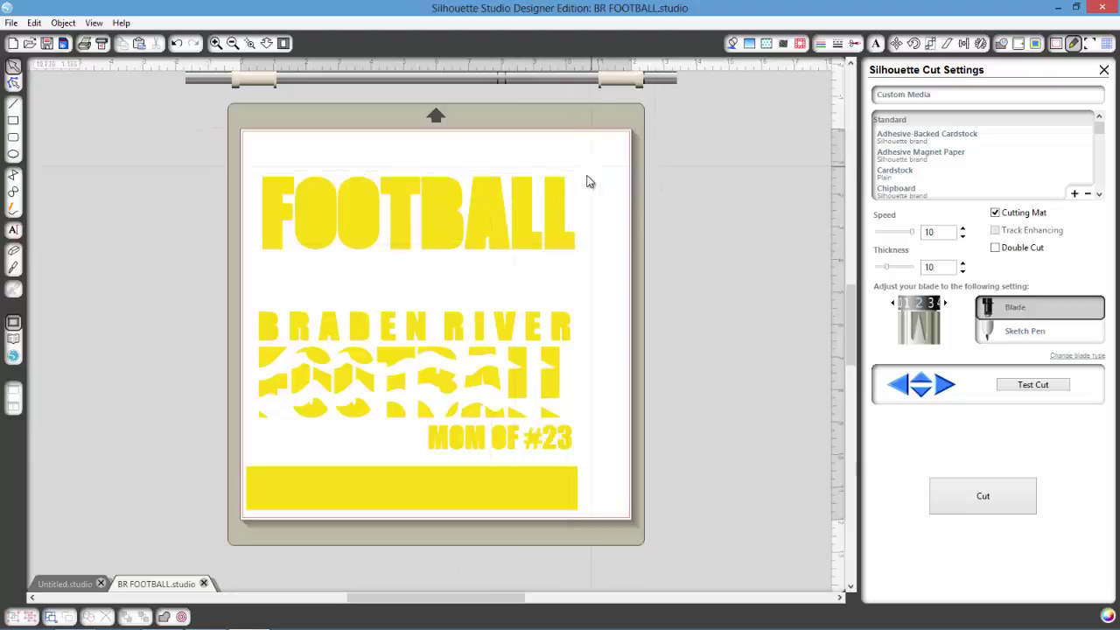
# Flip all the FOOTBALL, BRADEN RIVER and MOM OF #23 lettering horizontally as one selection, leaving out the lower strip
pyautogui.moveTo(598, 167); pyautogui.dragTo(214, 464)
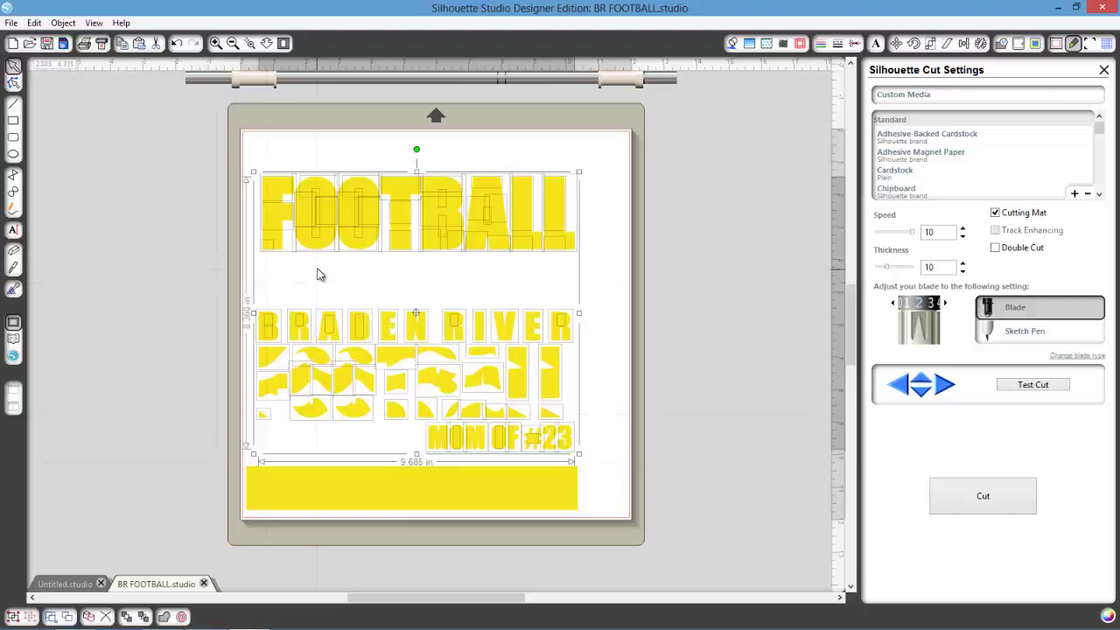
pyautogui.click(63, 22)
pyautogui.moveTo(95, 24)
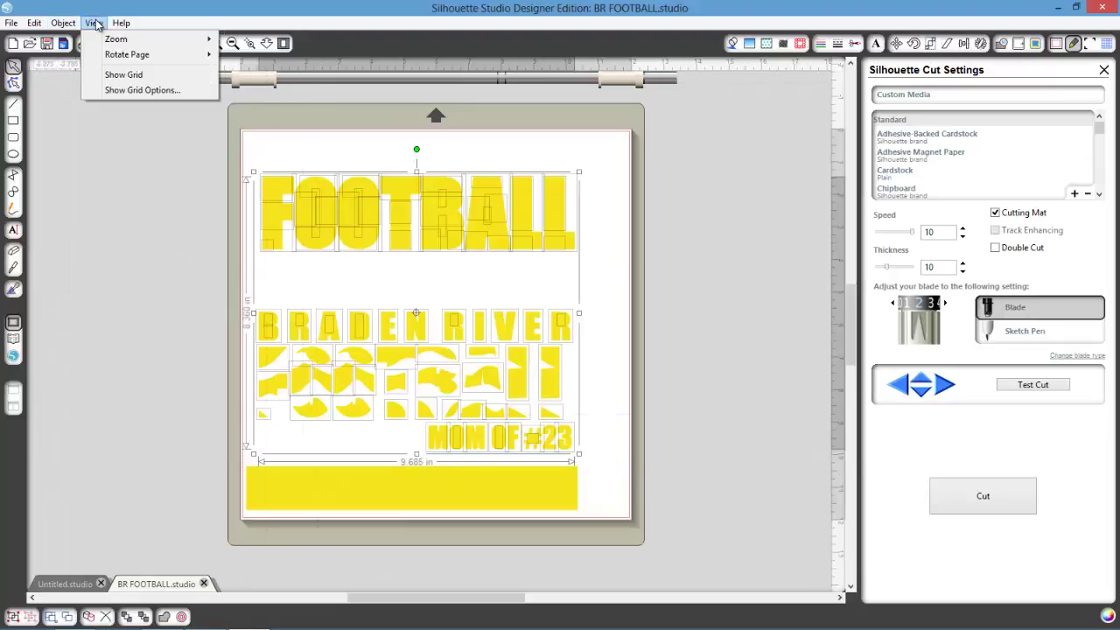
pyautogui.moveTo(162, 43)
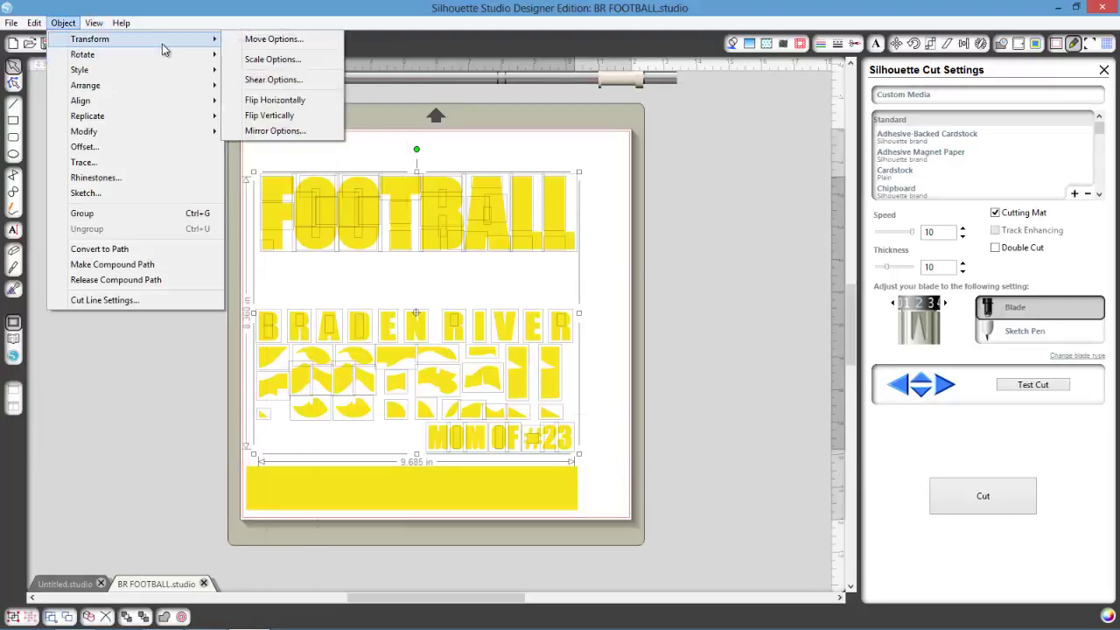
pyautogui.click(278, 101)
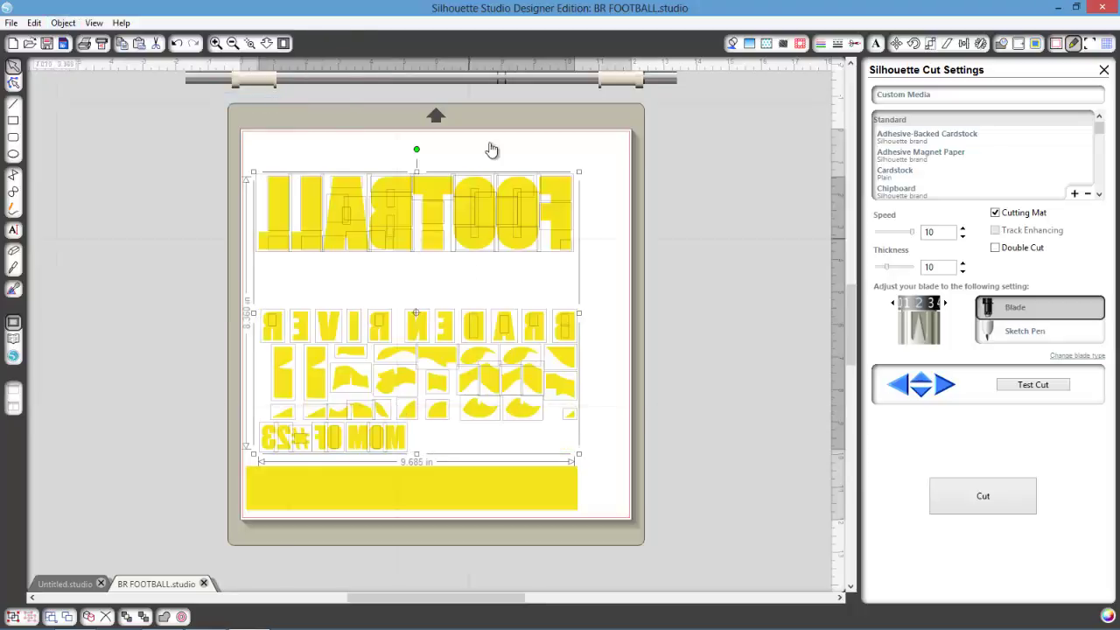
pyautogui.click(525, 265)
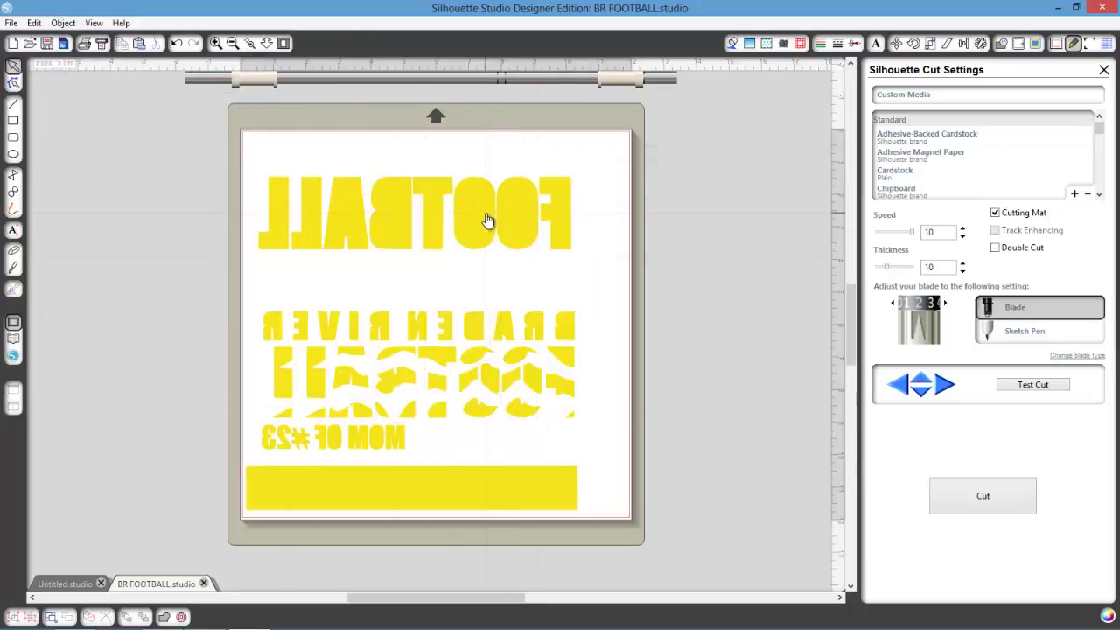